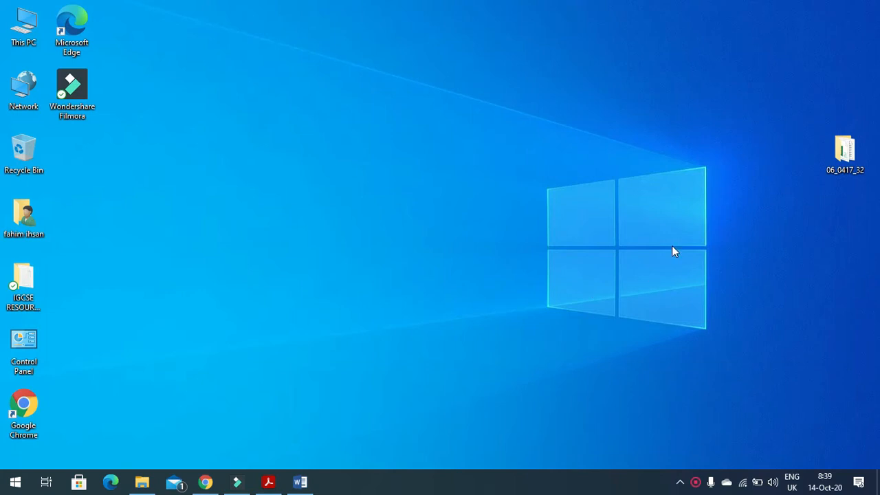
Restore the question paper and highlight Task 3's introduction about the four-quarter financial year
click(270, 480)
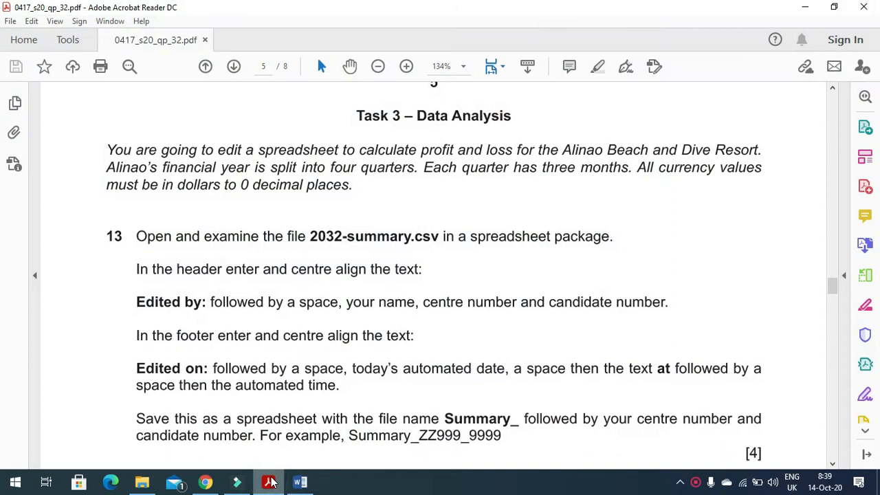
drag(107, 150, 760, 155)
mouse_move(106, 167)
mouse_down()
mouse_move(247, 171)
mouse_move(298, 185)
mouse_move(301, 174)
mouse_move(325, 172)
mouse_move(764, 180)
mouse_up()
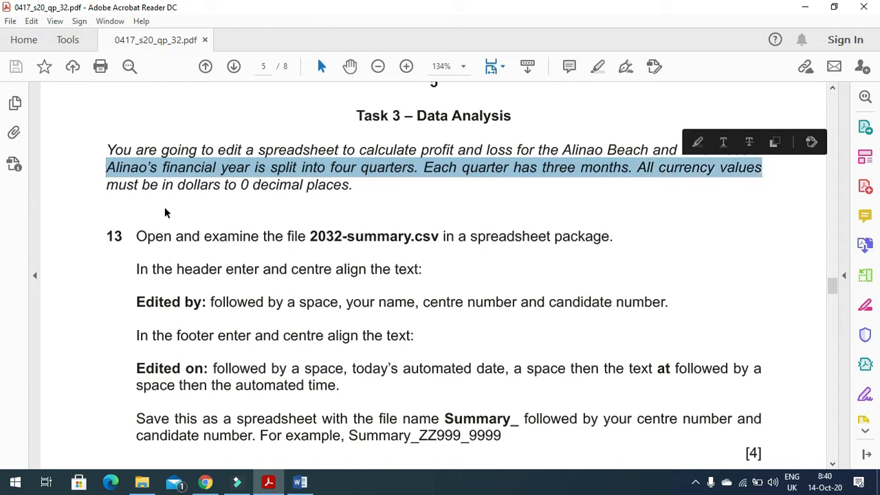
Highlight the dollars-to-0-decimal-places and open 2032-summary.csv instructions, then bring up the exam files folder
drag(110, 187, 352, 187)
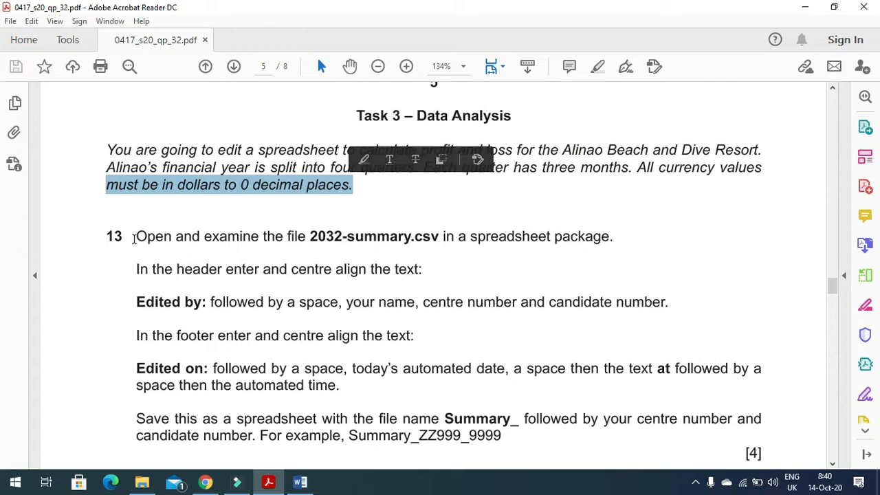
click(136, 236)
mouse_move(136, 236)
mouse_down()
mouse_move(345, 249)
mouse_move(463, 241)
mouse_move(588, 253)
mouse_up()
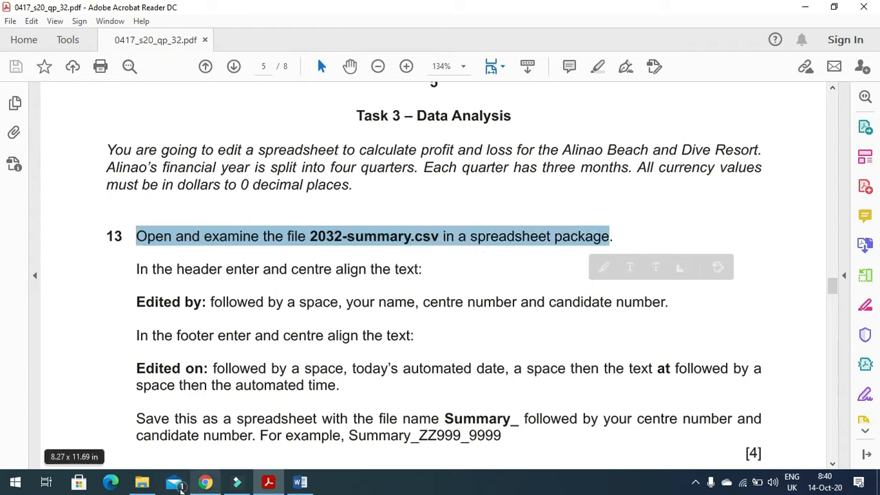
click(144, 483)
Open 2032-summary.csv in Excel, then return to the question paper and highlight the header instruction
click(160, 165)
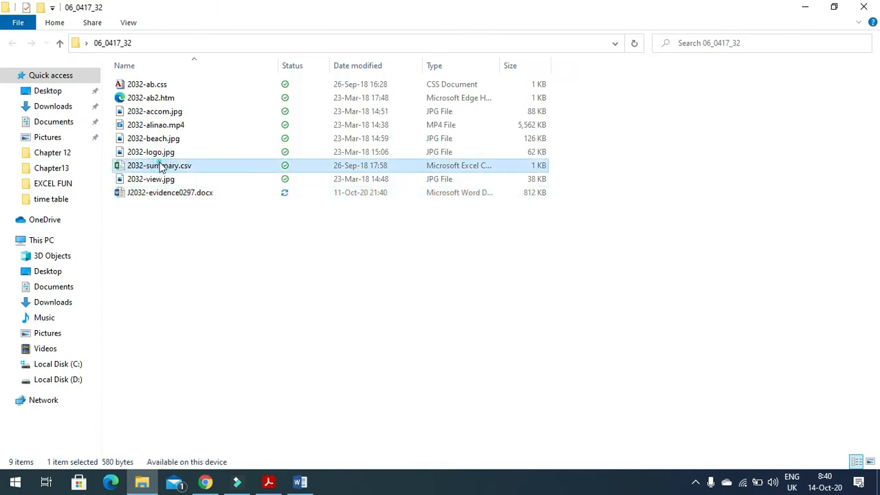
click(806, 7)
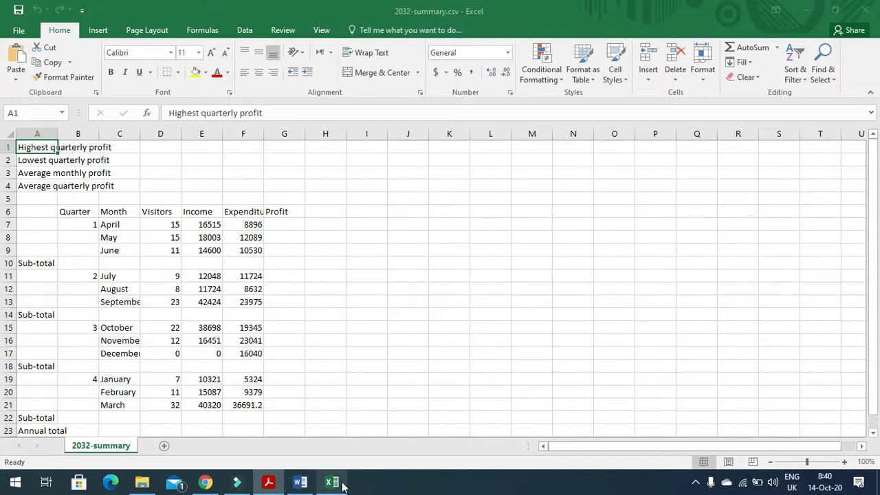
click(269, 481)
drag(137, 269, 292, 275)
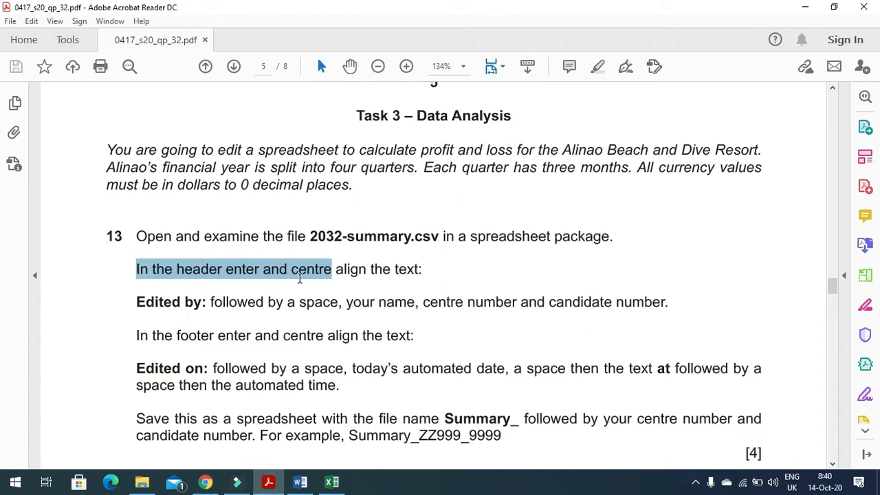
drag(318, 277, 424, 277)
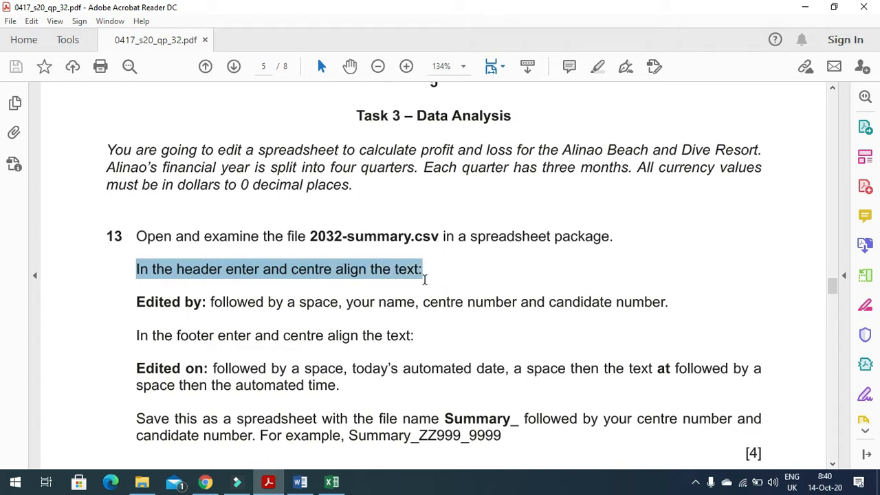
drag(138, 303, 208, 309)
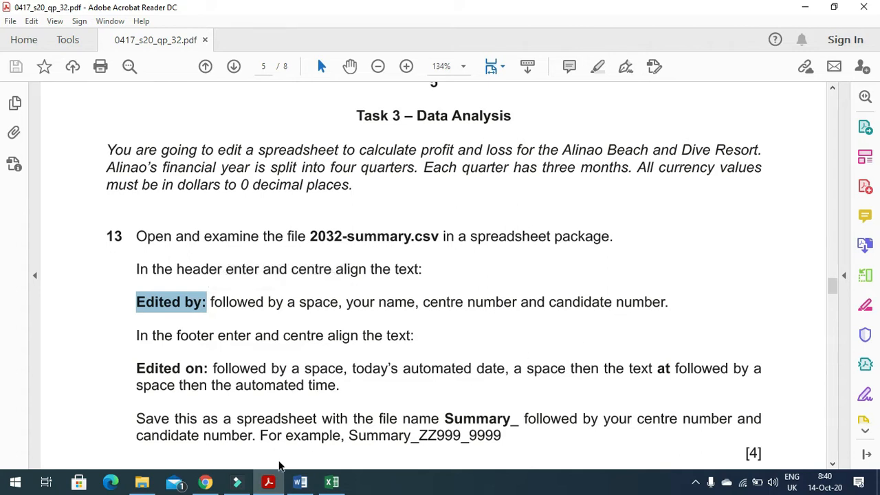
mouse_move(273, 485)
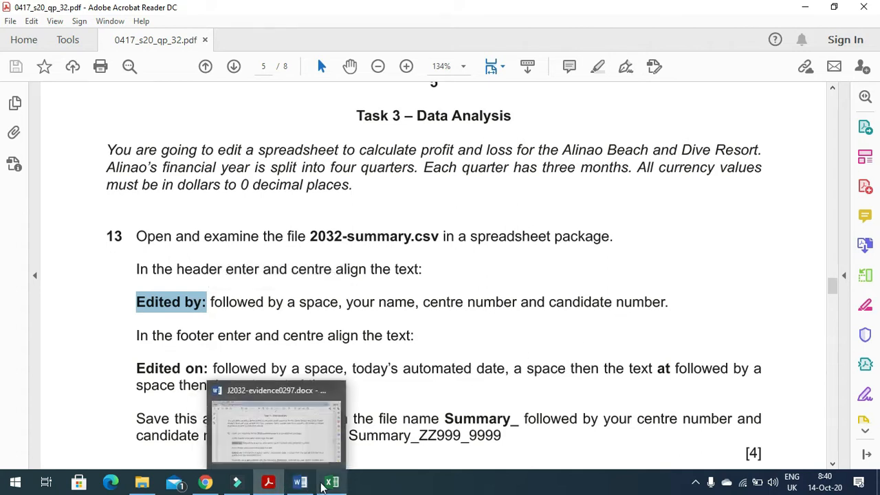
Through Print > Page Setup, enter 'Edited by:' plus the candidate's name, centre and candidate numbers as the centre header
click(332, 482)
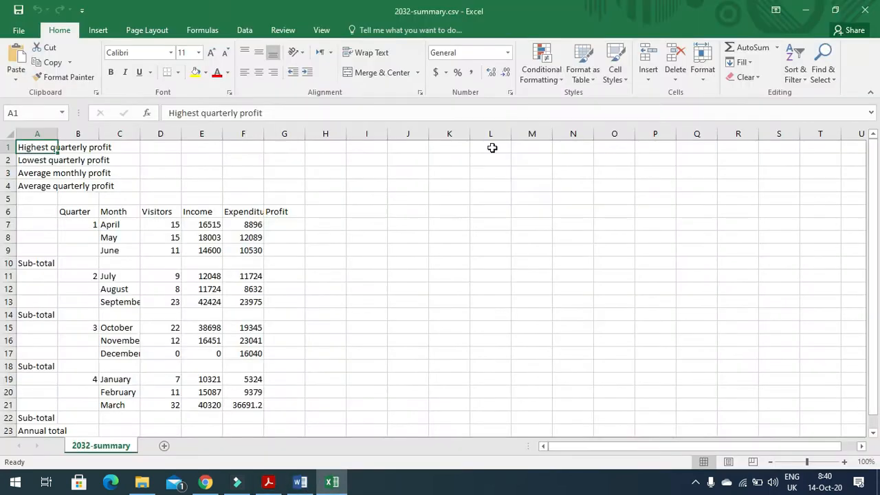
click(18, 30)
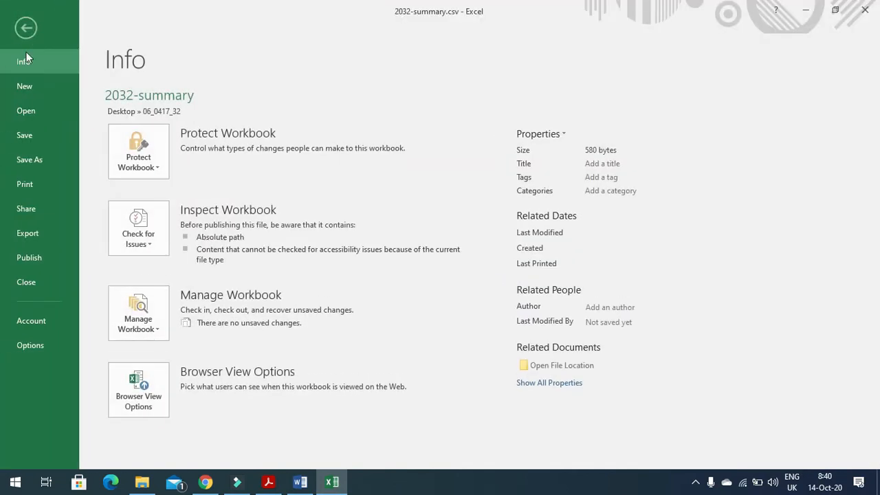
click(35, 185)
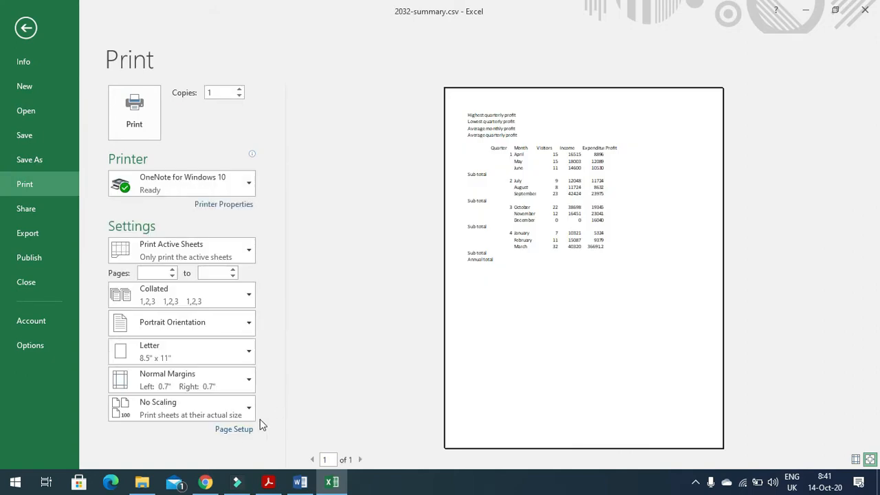
click(240, 430)
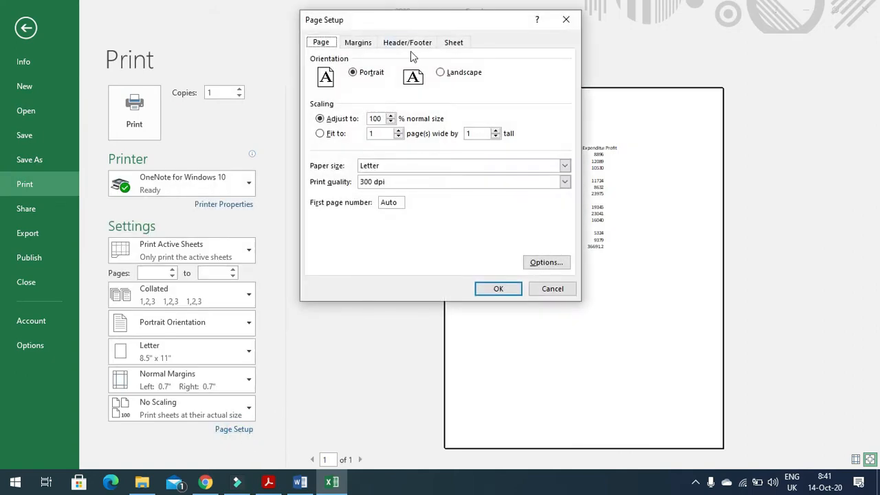
click(410, 43)
click(411, 127)
click(432, 207)
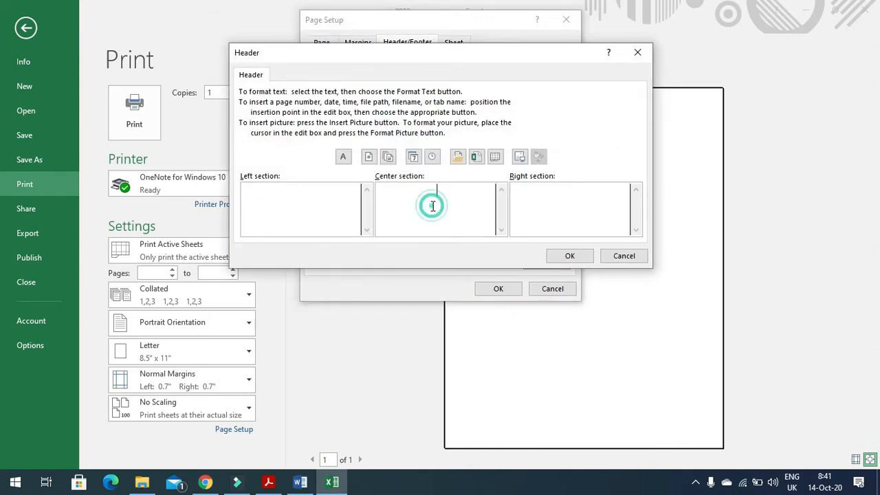
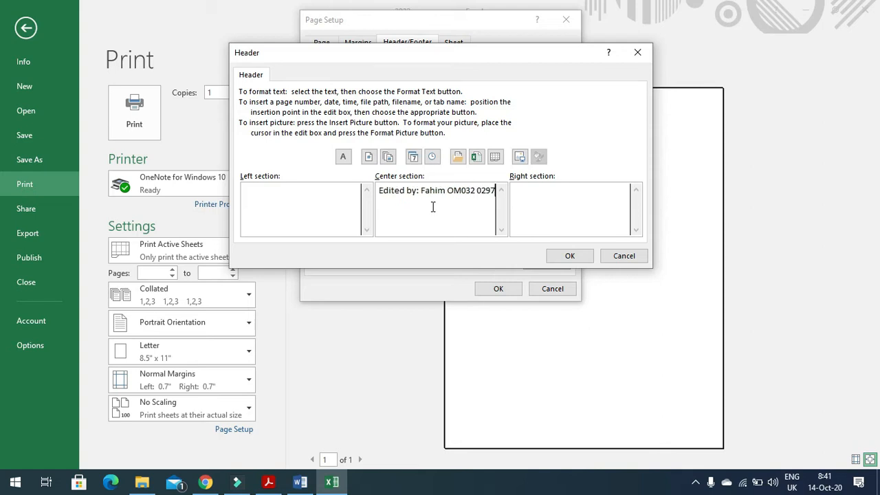
click(574, 260)
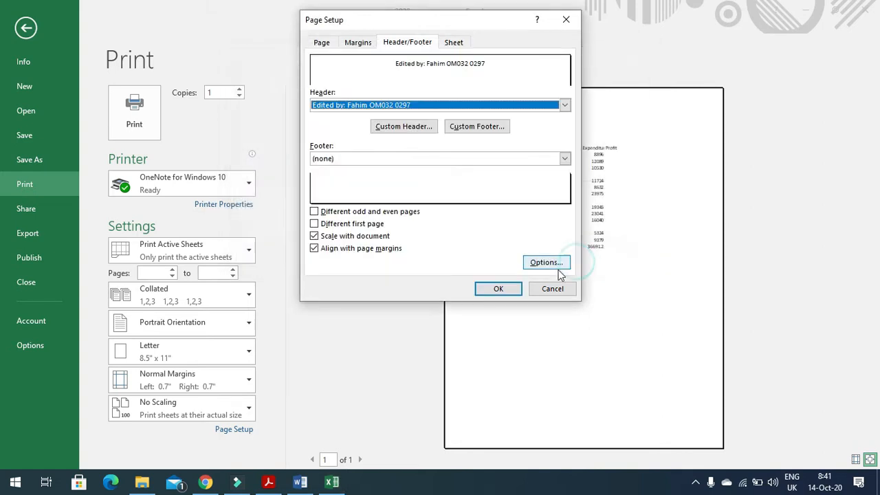
click(498, 288)
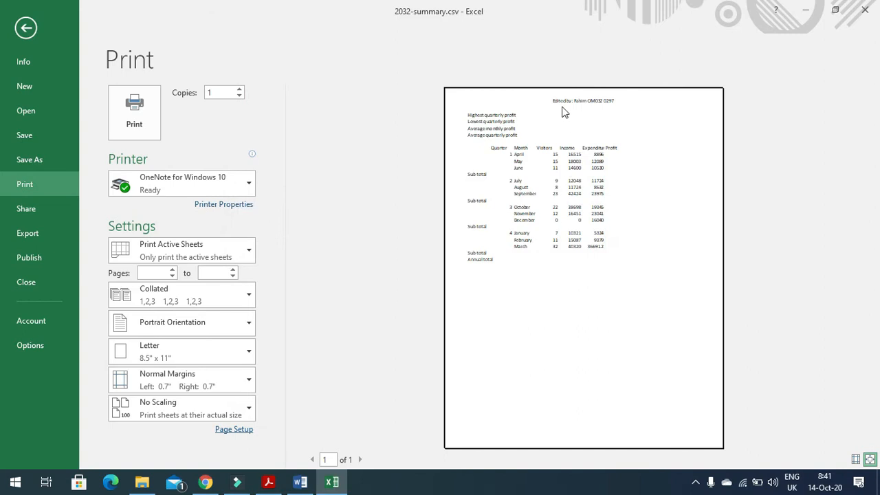
Return to the question paper and highlight the footer instruction and its 'Edited on:' text
click(268, 482)
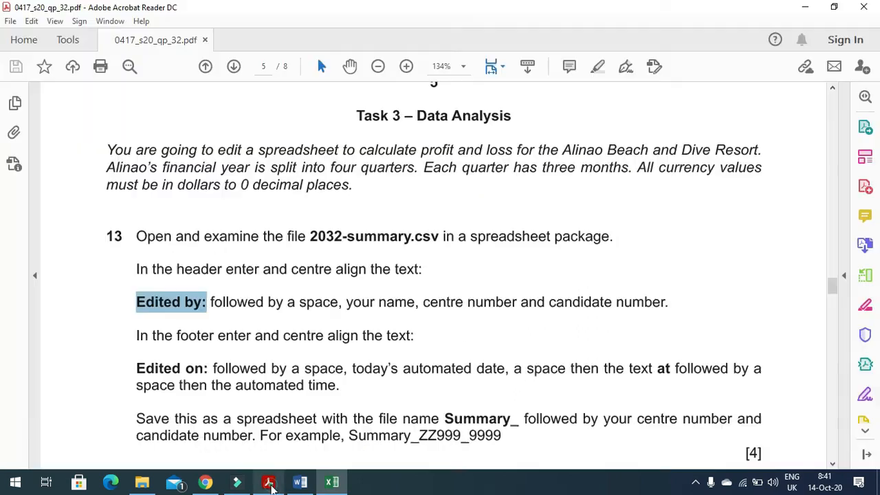
scroll(267, 317, down, 2)
drag(136, 275, 426, 284)
drag(136, 307, 208, 315)
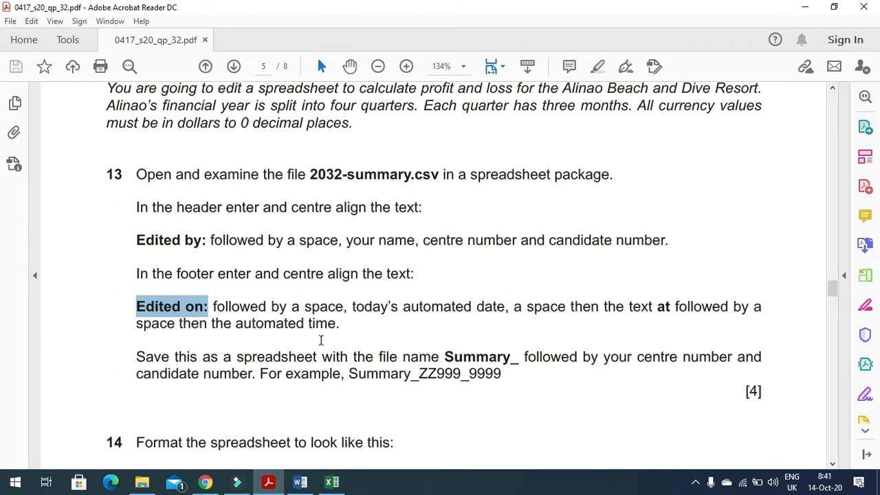
Create the centre footer 'Edited on: [Date] at [Time]' using the automatic date and time fields
click(332, 482)
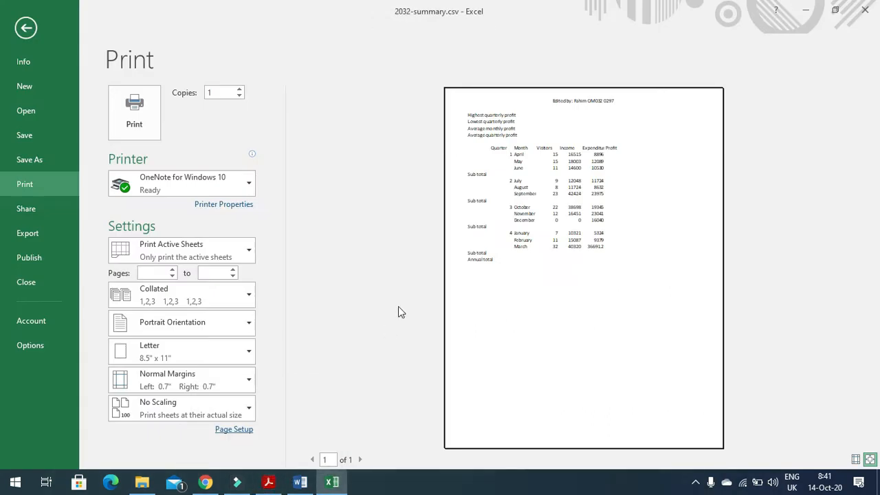
click(233, 429)
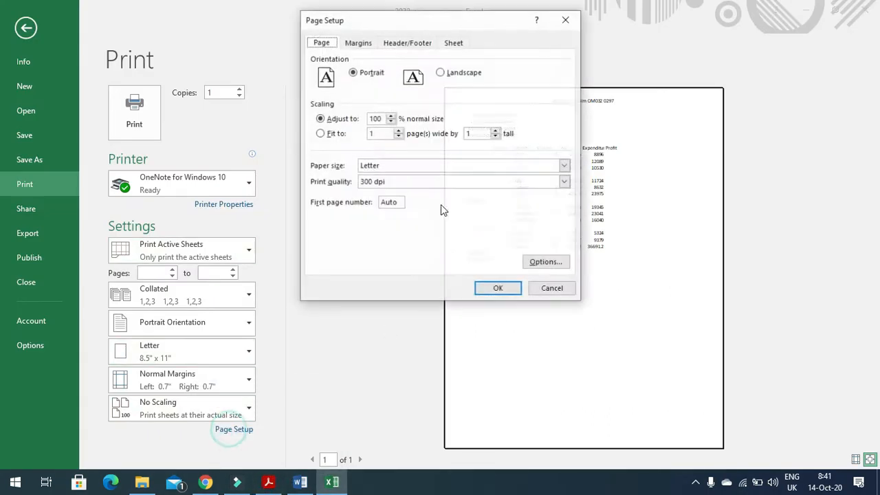
click(421, 44)
click(479, 129)
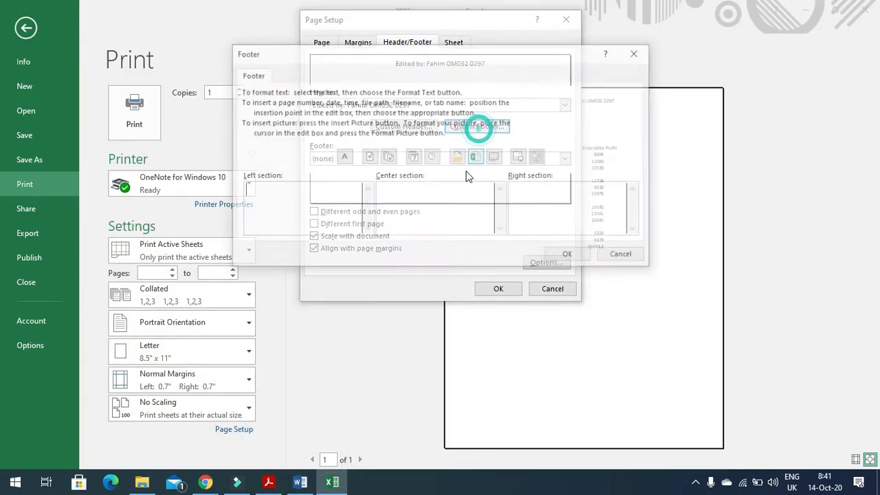
click(448, 208)
text(Edited on:)
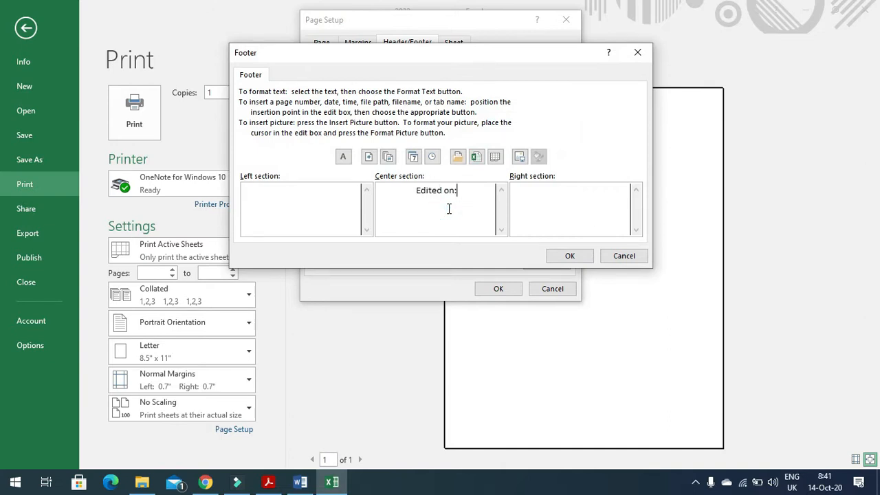
click(413, 156)
text(at)
click(431, 157)
click(570, 255)
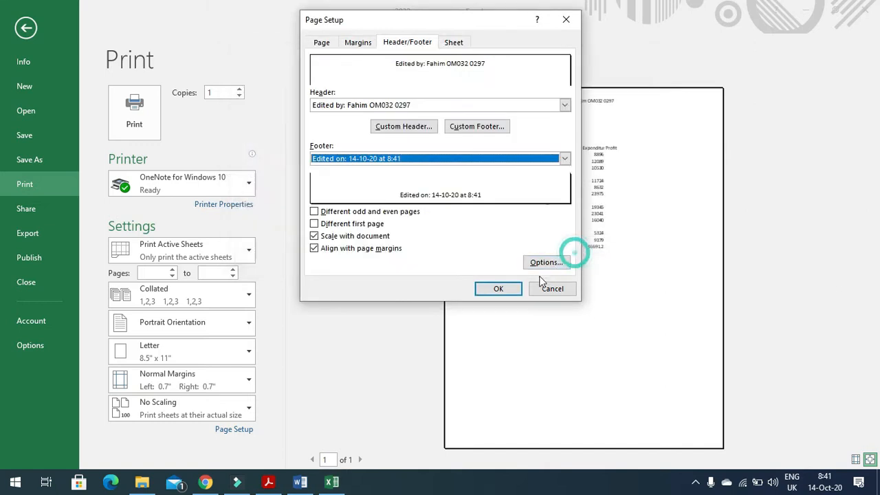
click(498, 288)
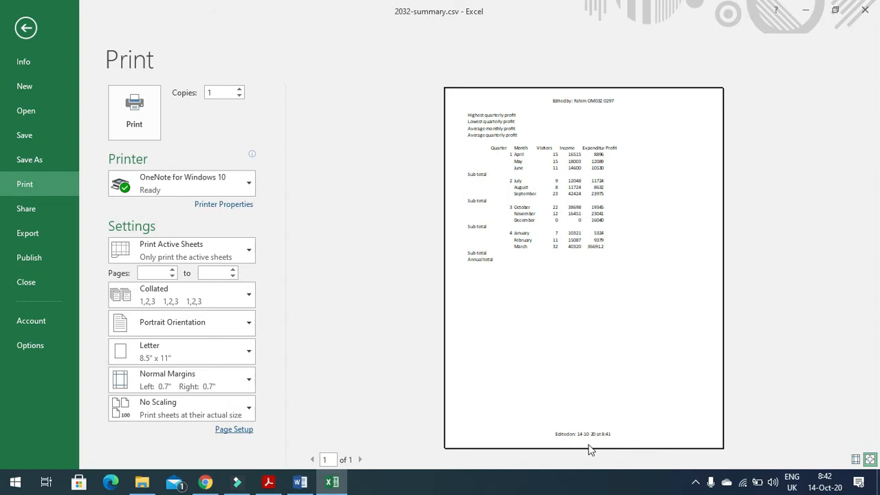
Highlight the instruction to save as Summary_ with centre and candidate numbers, then return to Excel
click(272, 484)
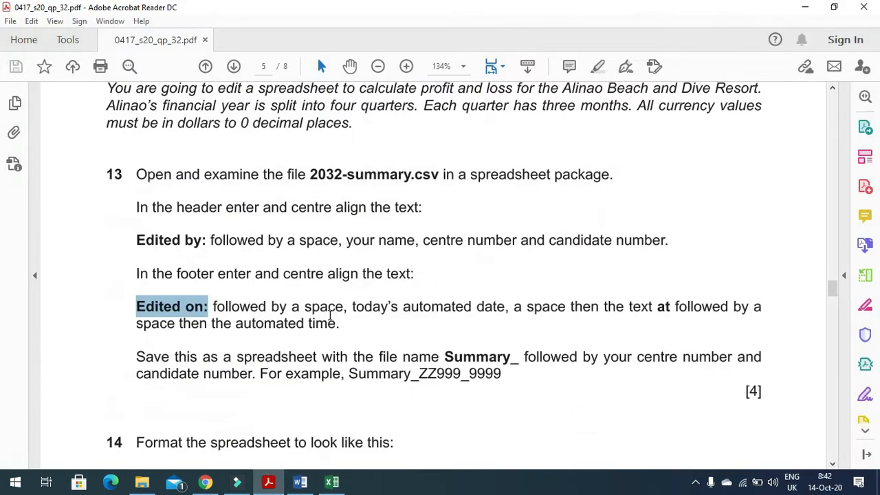
drag(135, 297, 518, 301)
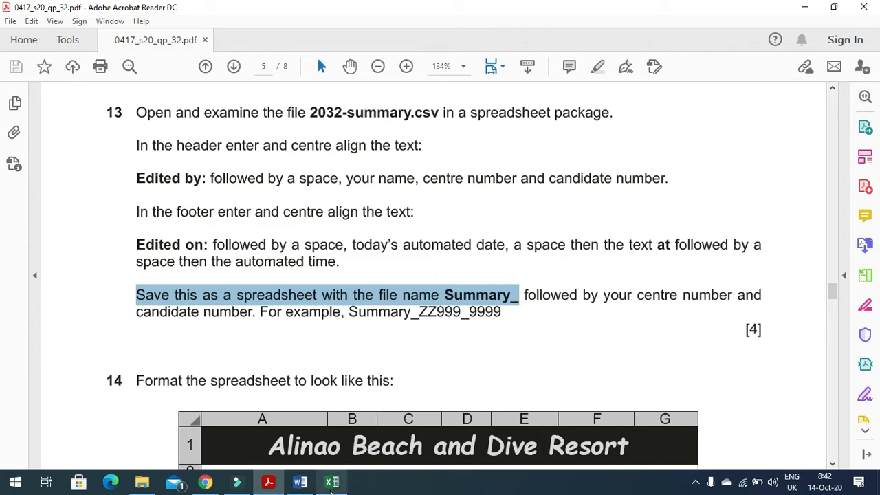
click(332, 483)
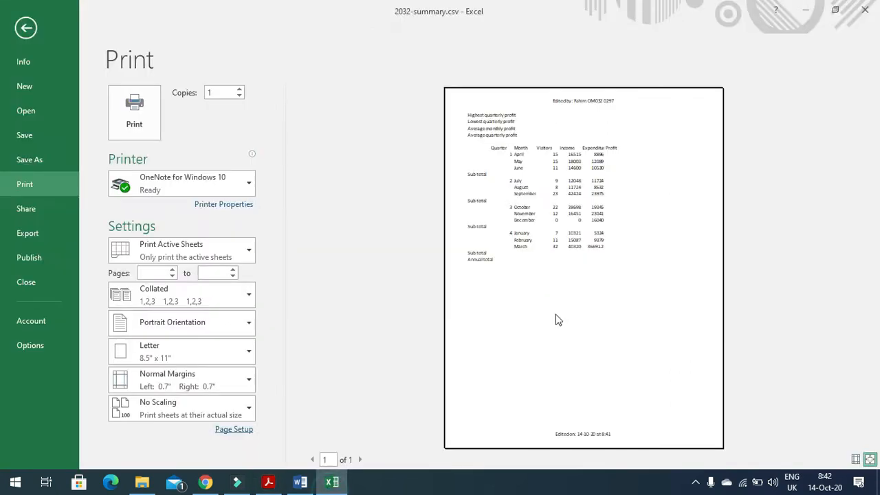
In Save As, rename 2032-summary to Summary_ followed by the centre and candidate numbers
click(30, 160)
click(152, 211)
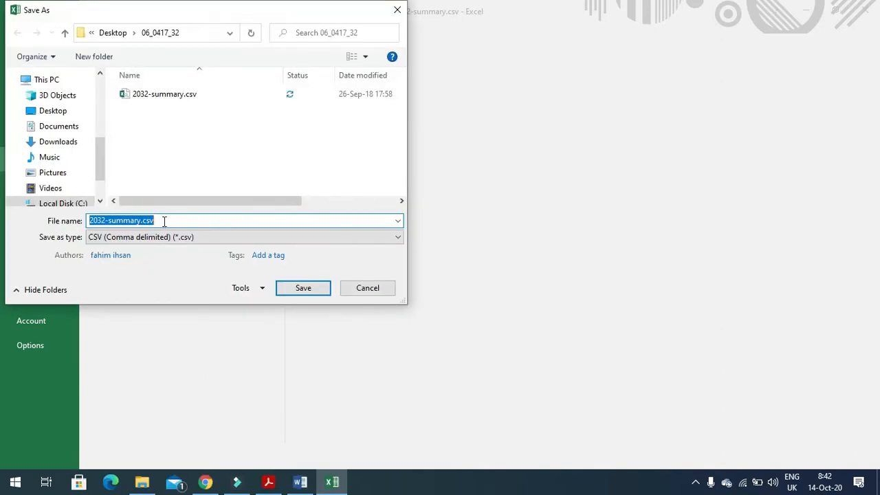
click(165, 221)
click(109, 221)
key(BackSpace)
key(BackSpace)
key(BackSpace)
key(BackSpace)
key(BackSpace)
key(Delete)
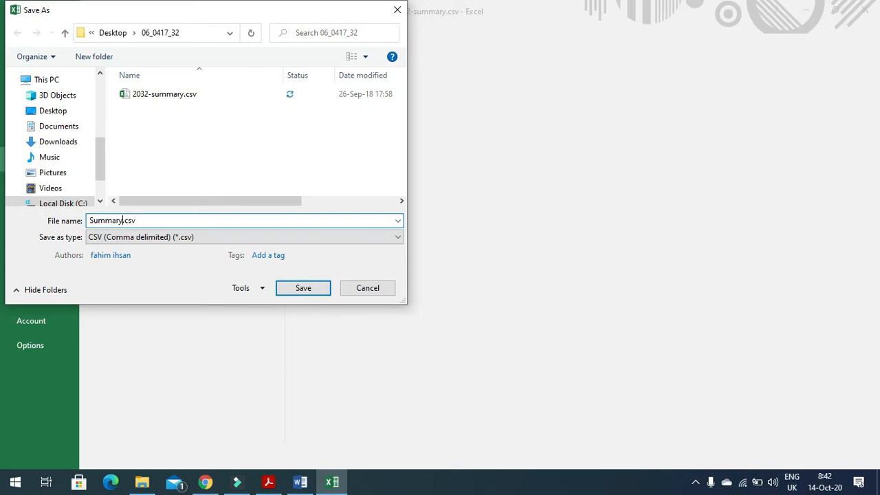
Set the file type to Excel Workbook (.xlsx) and save
click(106, 237)
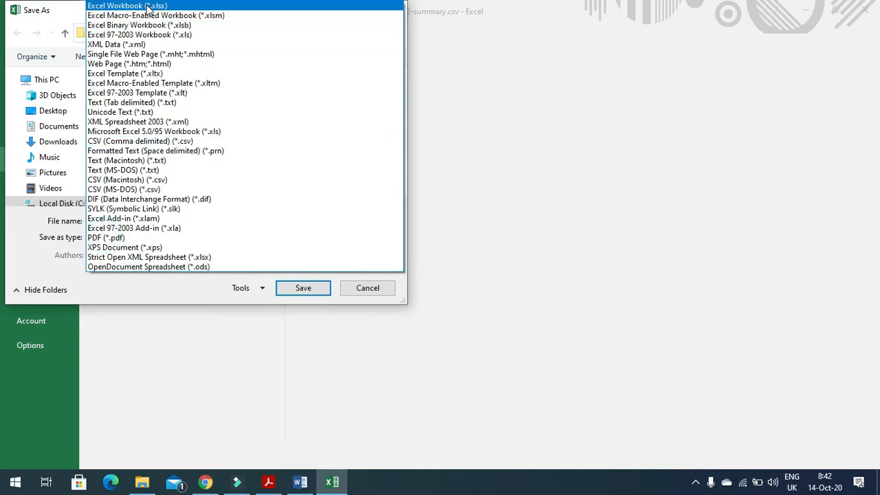
click(147, 7)
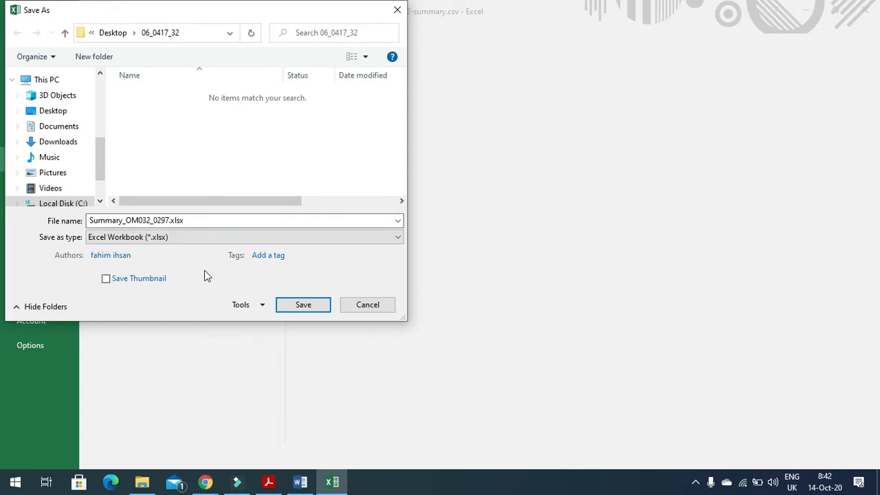
click(303, 307)
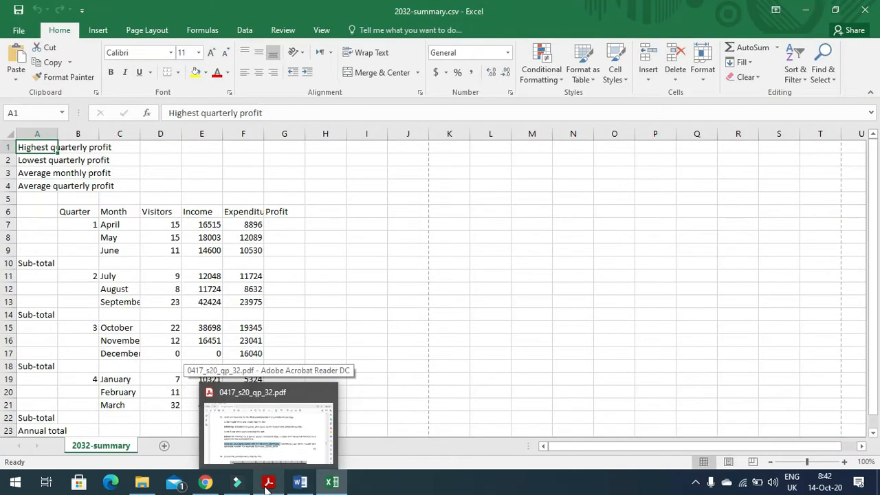
Scroll to question 14 and highlight the row 1 title instruction: orange, size-24 text on black
click(267, 487)
scroll(244, 347, down, 4)
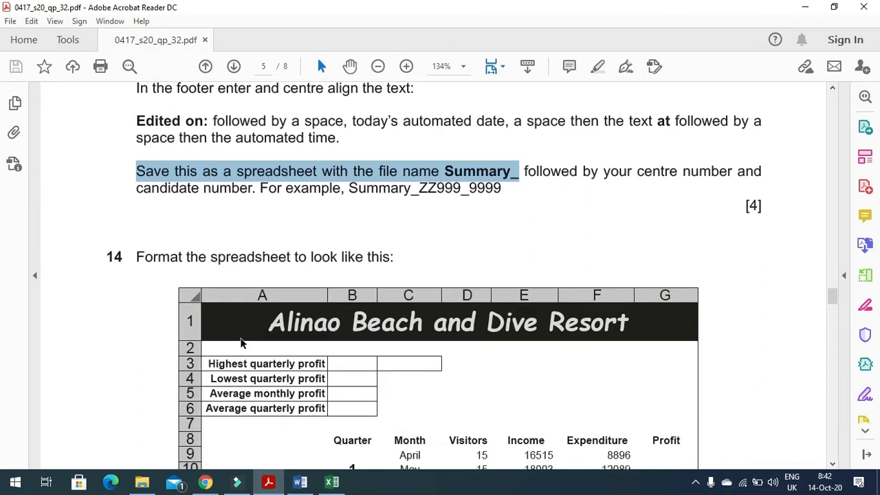
scroll(242, 344, down, 3)
scroll(139, 168, down, 1)
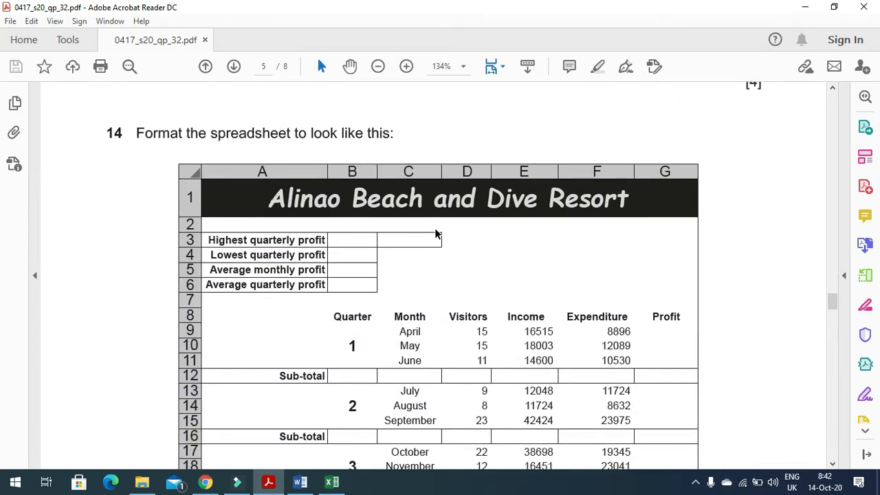
scroll(435, 237, down, 2)
scroll(435, 237, down, 8)
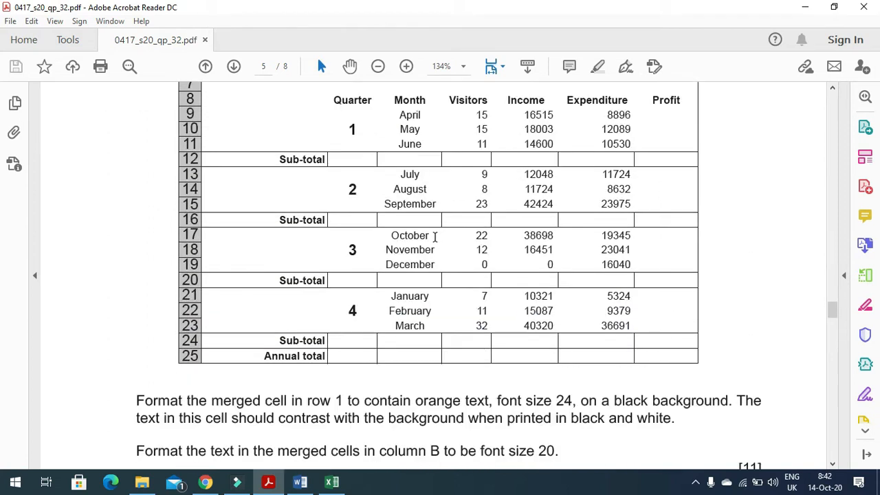
scroll(435, 237, down, 1)
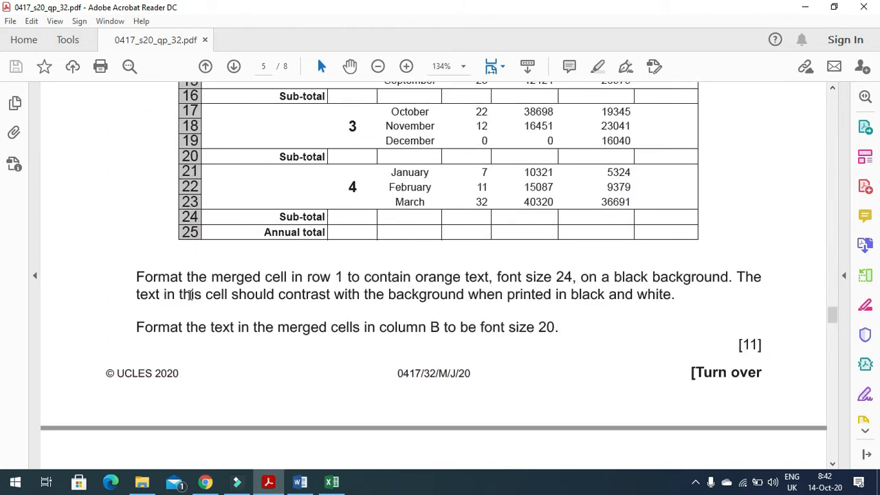
drag(172, 276, 492, 278)
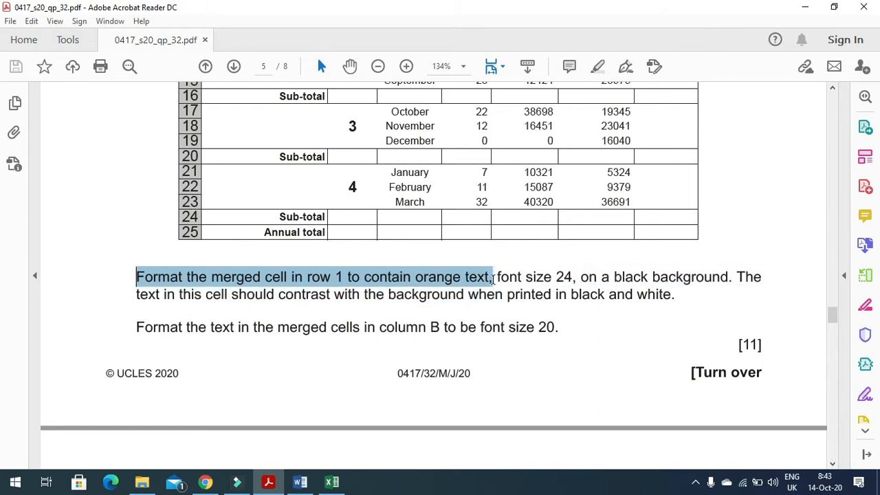
drag(492, 278, 733, 289)
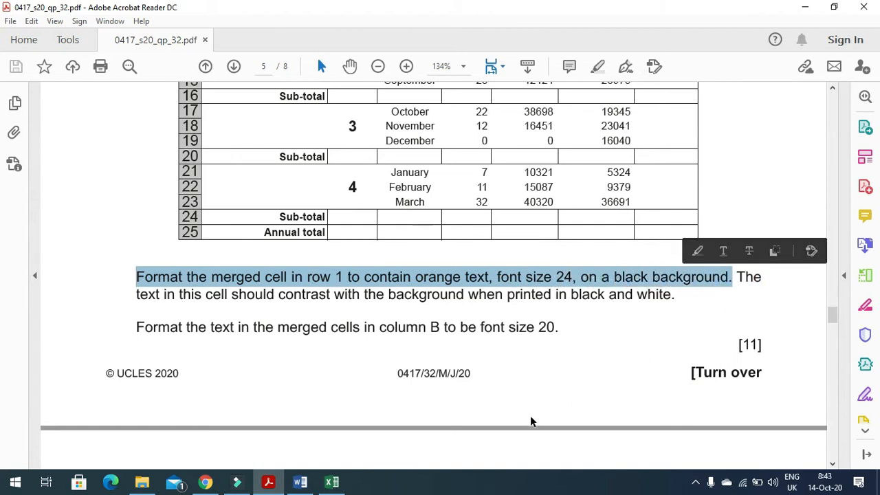
scroll(425, 429, up, 5)
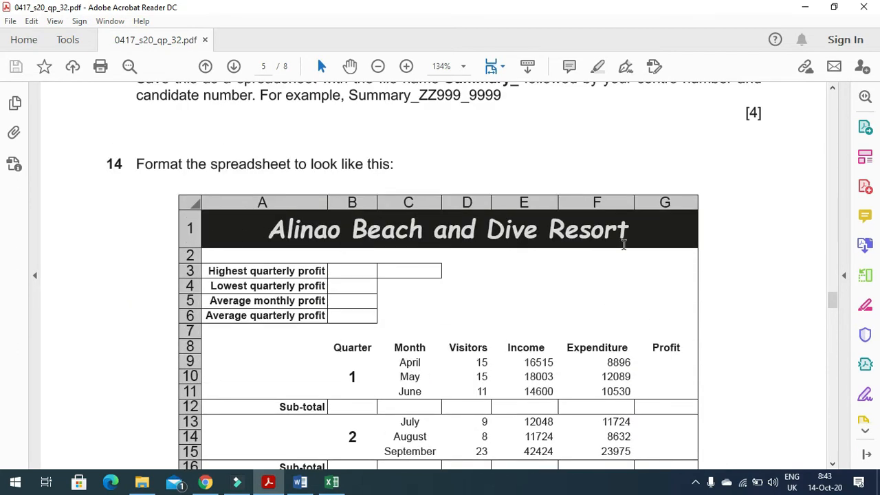
Switch between the summary workbook and the question paper to compare against the target layout
click(331, 481)
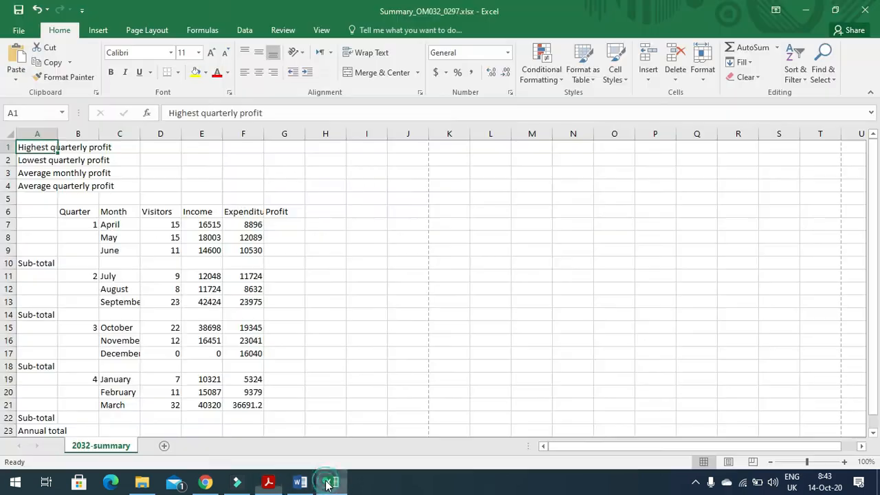
click(71, 172)
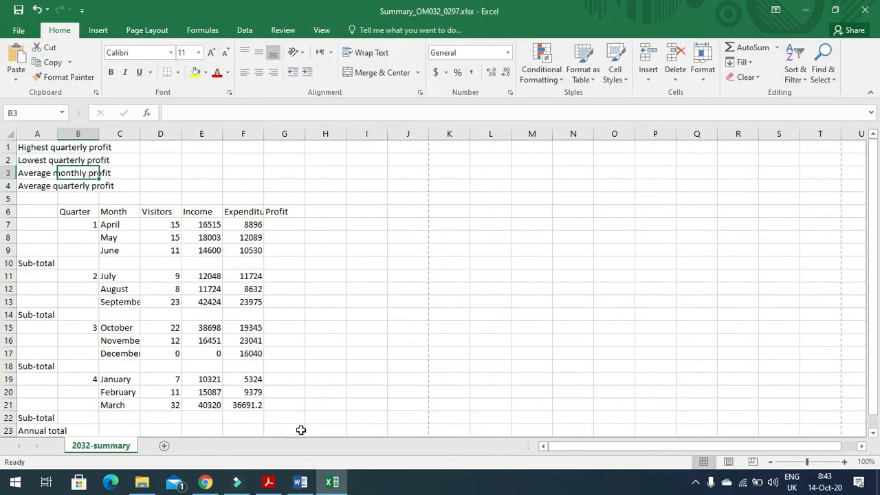
click(329, 484)
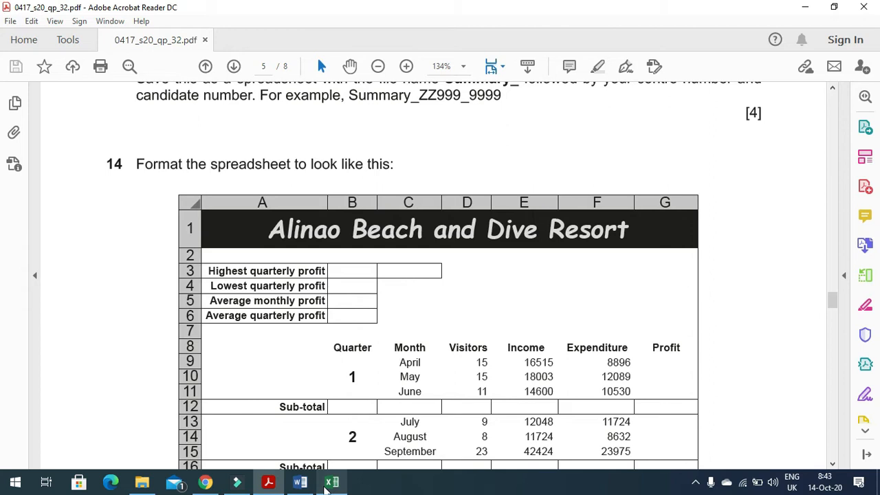
click(329, 483)
Insert two blank rows above row 1 and select cell A1
click(9, 147)
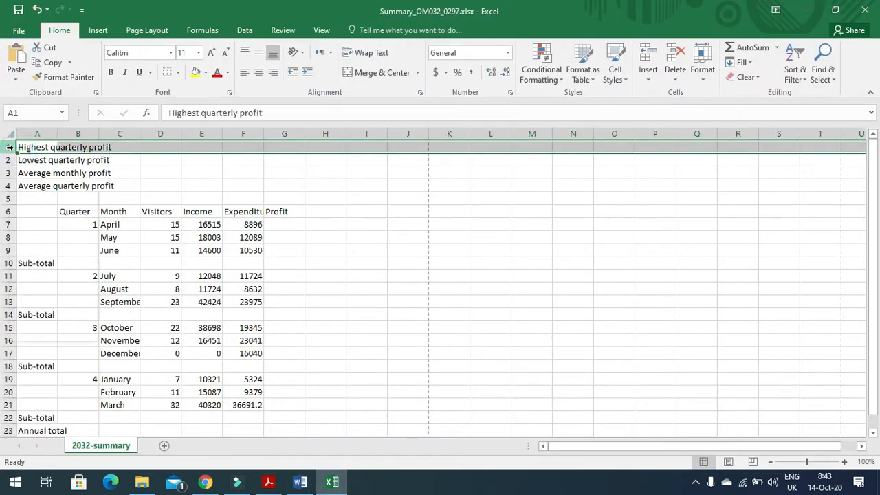
right_click(9, 147)
click(40, 238)
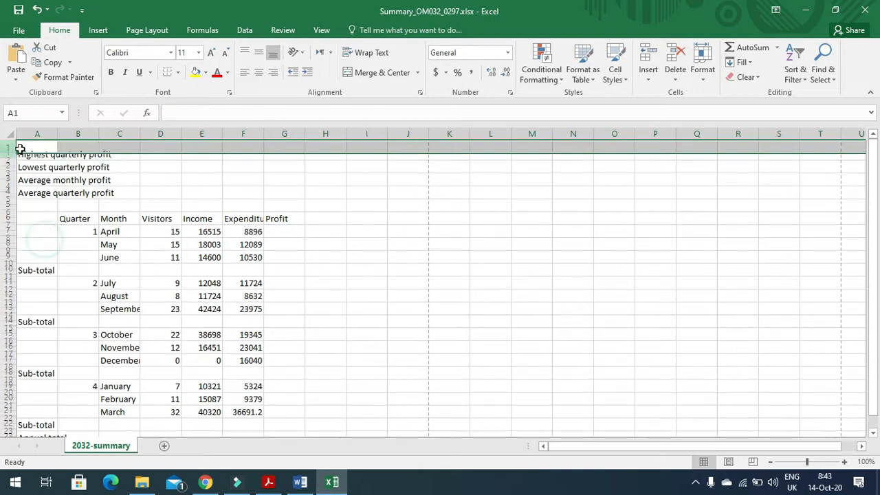
right_click(9, 147)
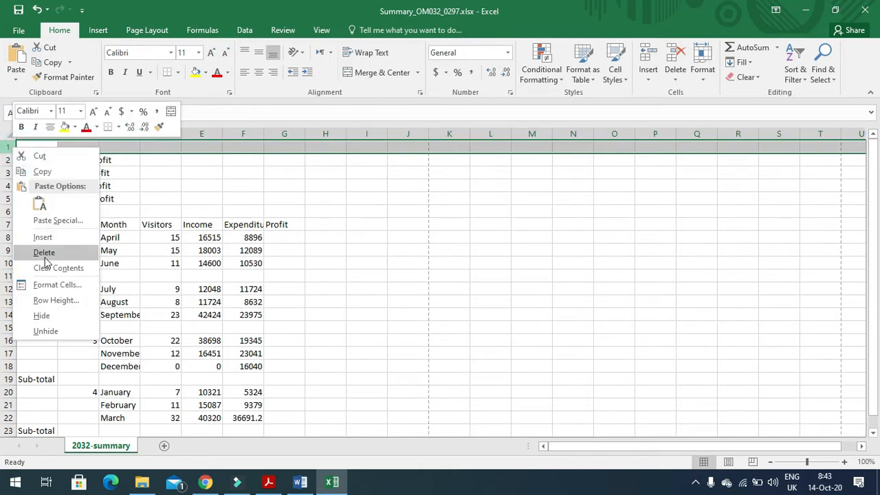
click(43, 237)
double_click(41, 149)
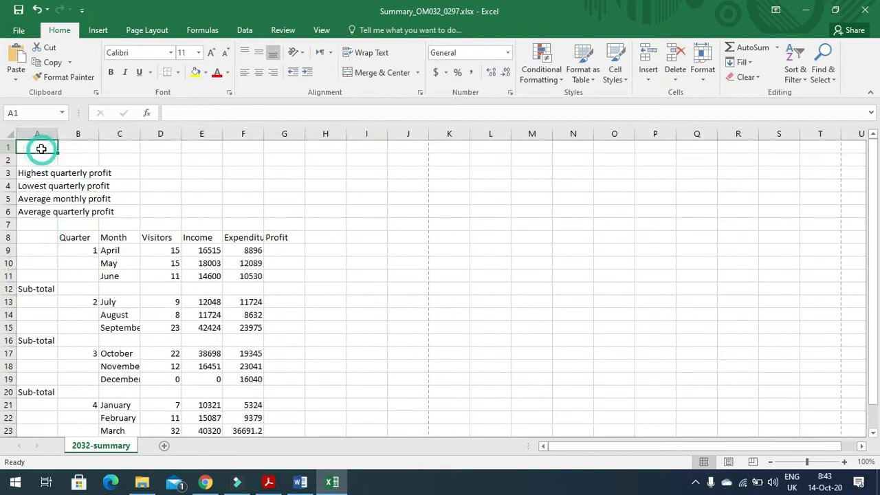
Merge and centre A1:G1, then paste in 'Alinao Beach and Dive Resort' copied from the question paper
drag(39, 144, 281, 144)
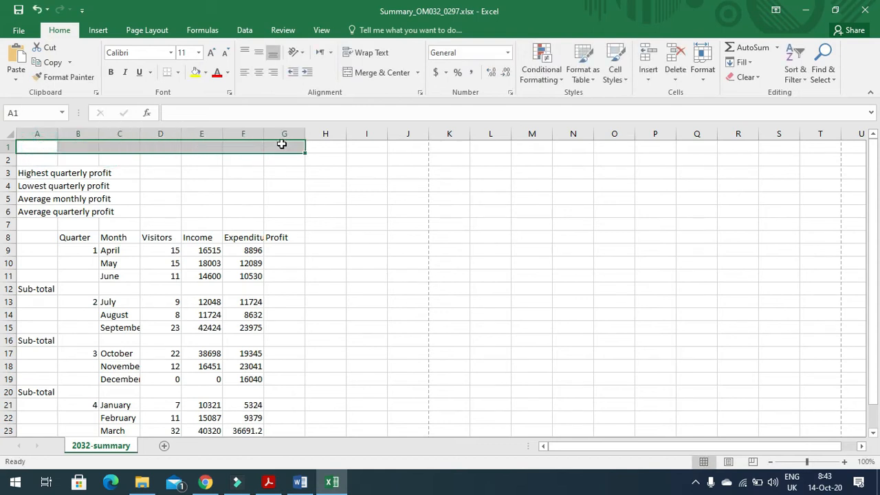
click(390, 71)
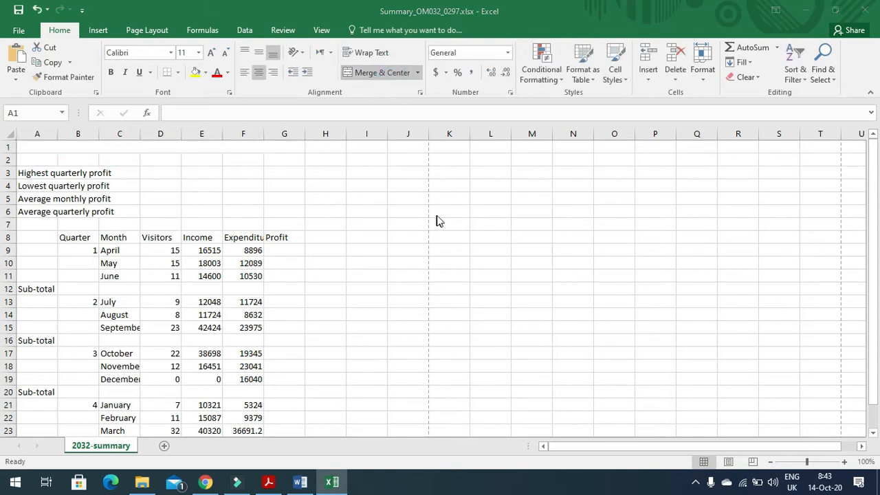
key(alt+Tab)
drag(629, 231, 307, 236)
key(ctrl+c)
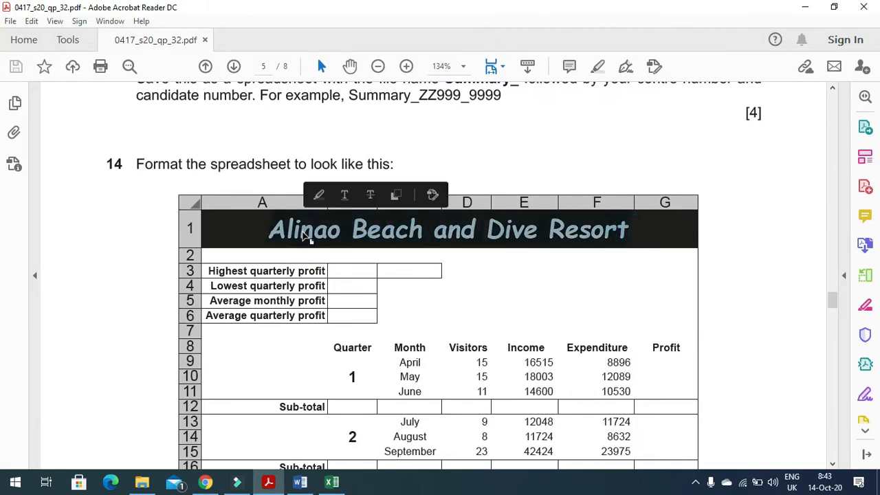
key(alt+Tab)
double_click(217, 148)
key(ctrl+v)
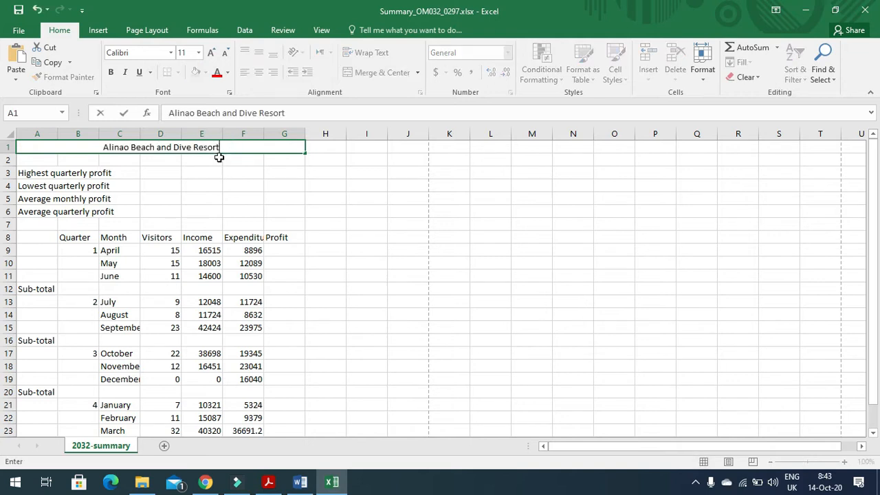
click(234, 169)
click(230, 149)
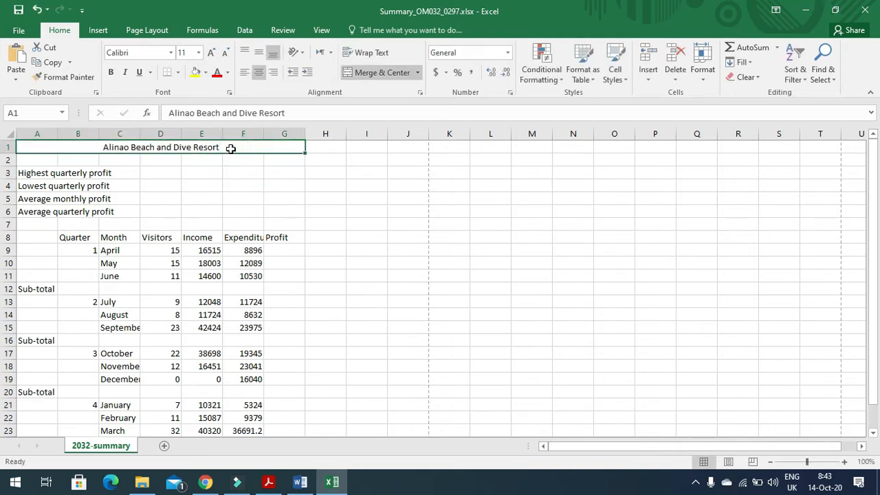
Make the merged title text orange with a black cell fill
click(228, 73)
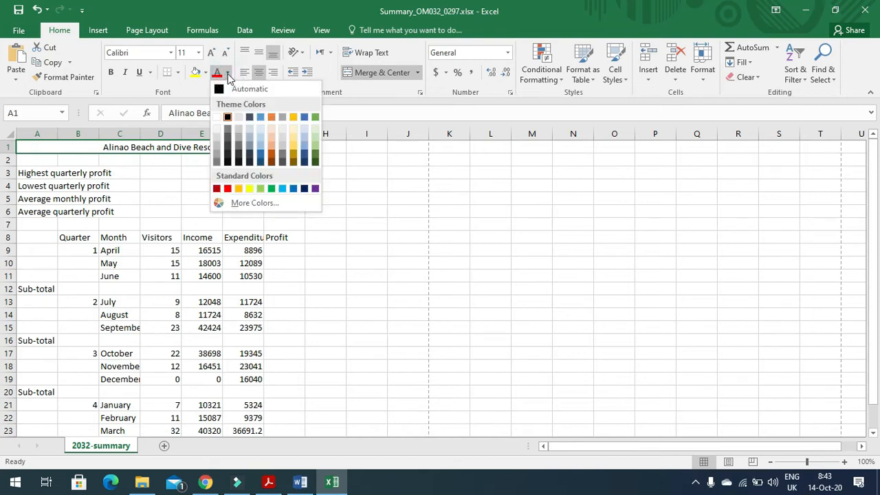
click(272, 157)
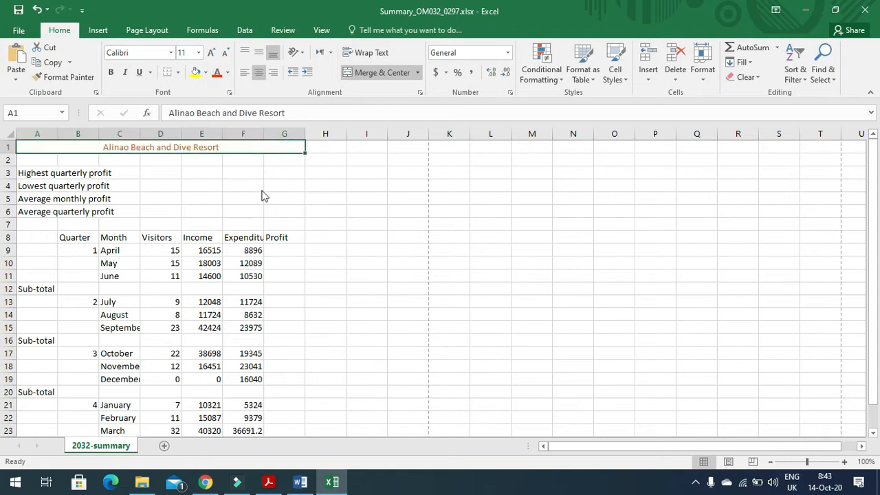
key(alt+Tab)
key(alt+Tab)
click(205, 74)
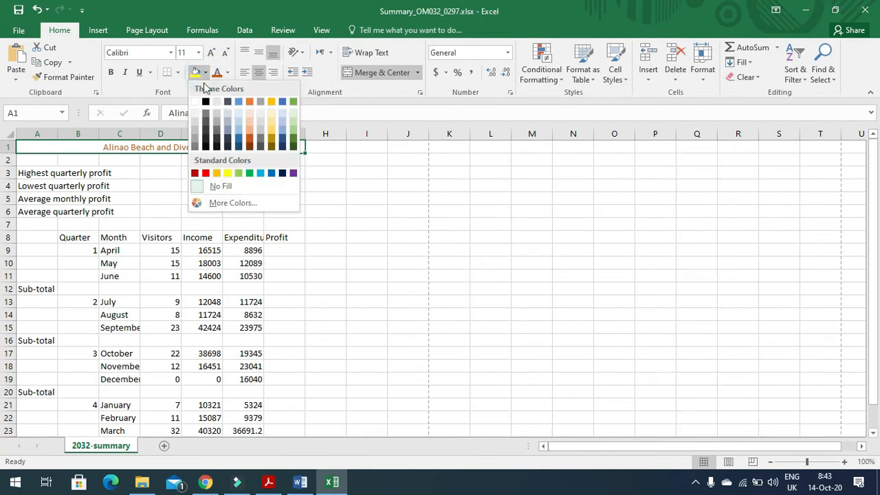
click(207, 95)
Compare the title colours with the task PDF layout and reselect merged cell A1
key(alt+Tab)
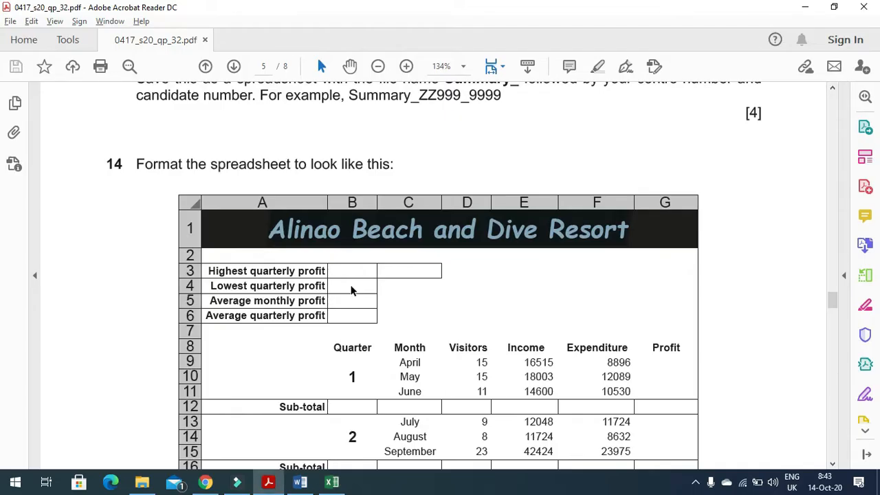
key(alt+Tab)
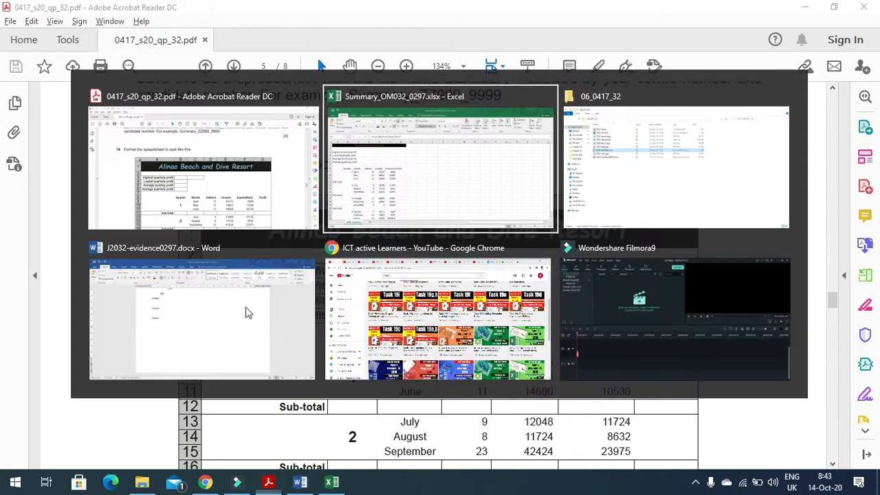
key(alt+Tab)
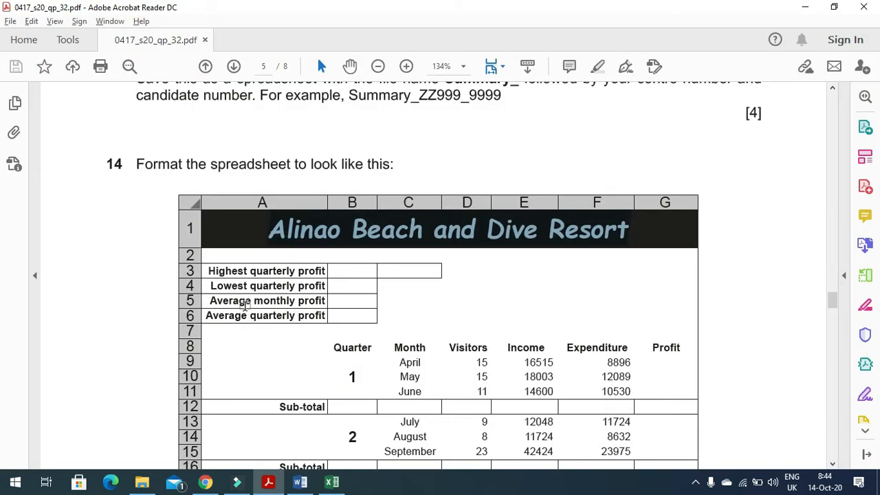
key(alt+Tab)
click(212, 157)
click(228, 147)
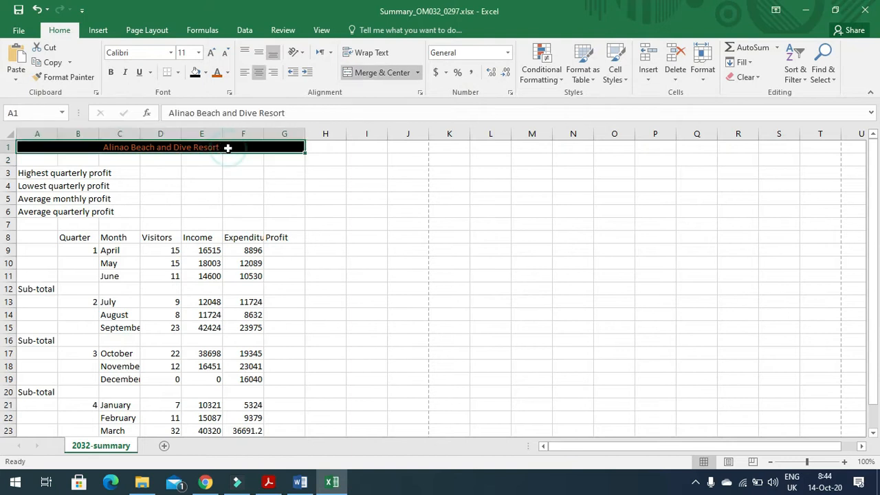
click(170, 53)
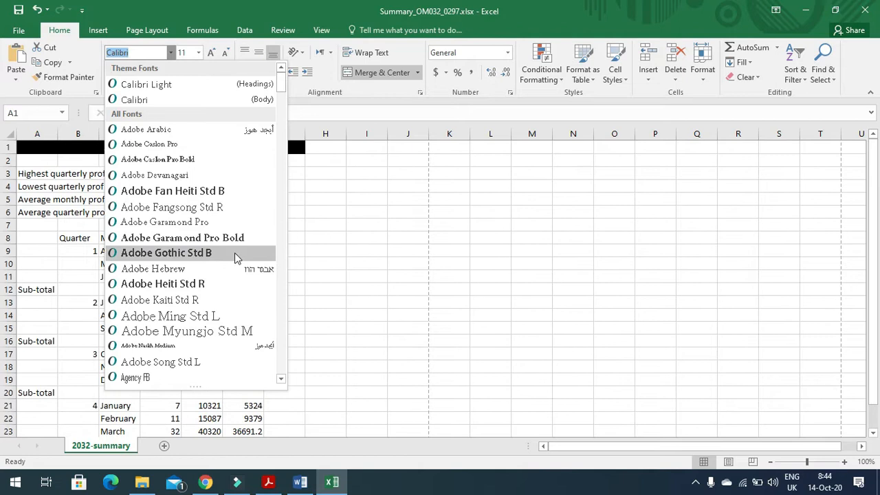
Try Arial Rounded MT Bold on the resort title, then settle on Comic Sans MS
scroll(239, 277, down, 1)
scroll(240, 276, down, 3)
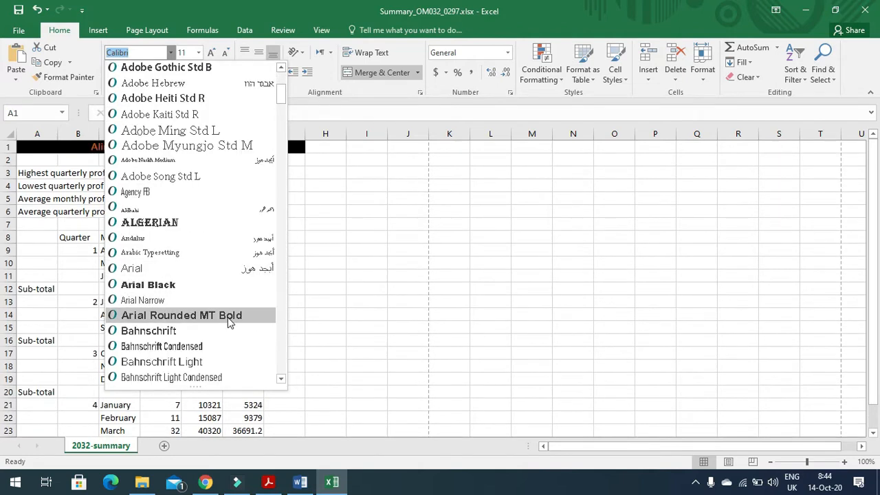
click(230, 317)
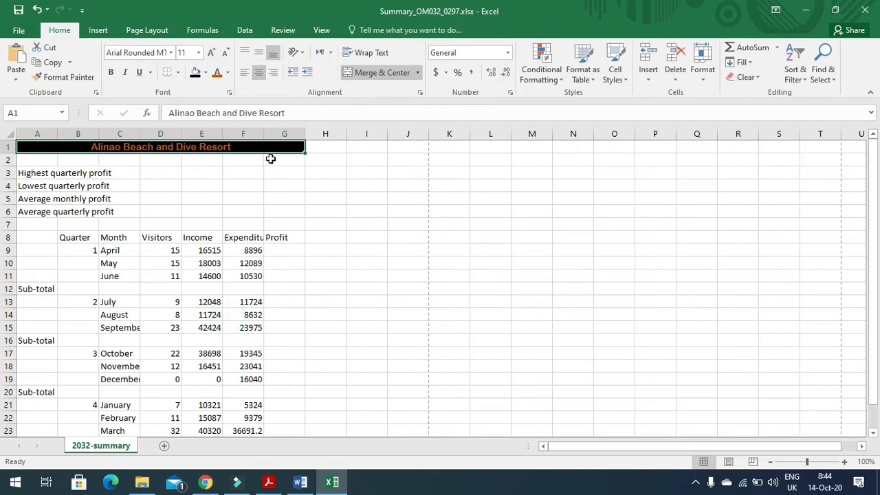
click(171, 53)
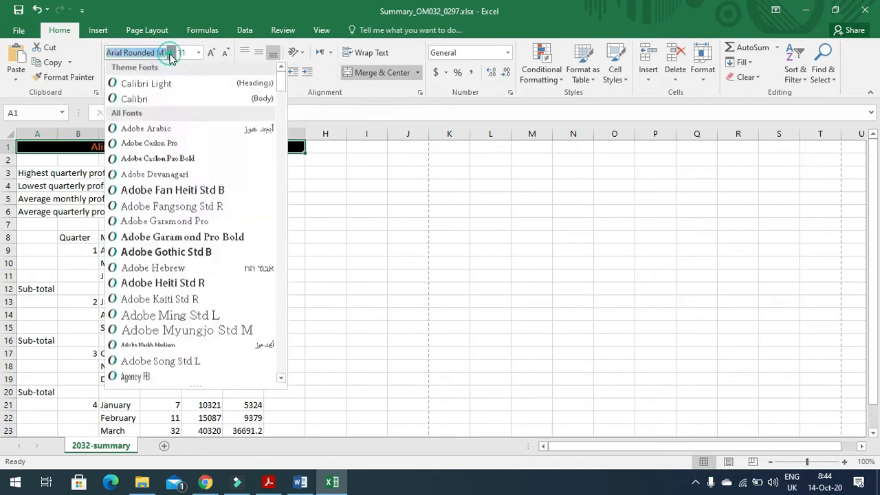
scroll(255, 332, down, 3)
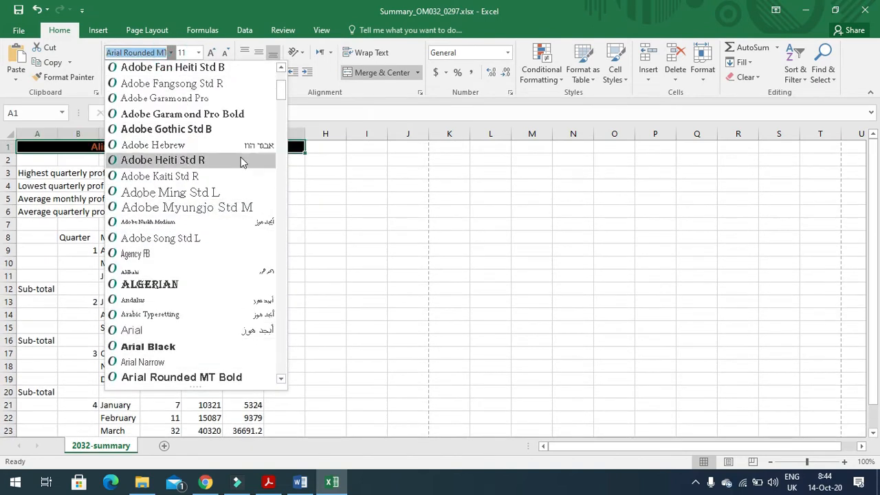
scroll(242, 206, down, 7)
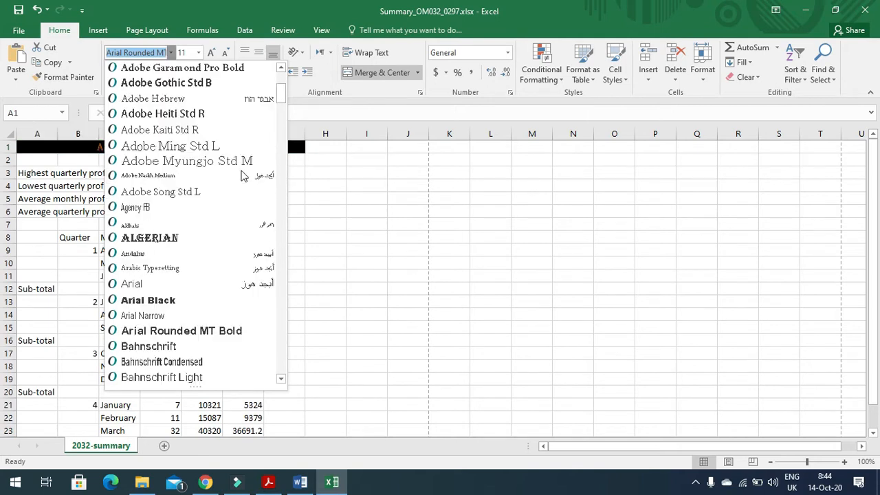
scroll(240, 177, down, 2)
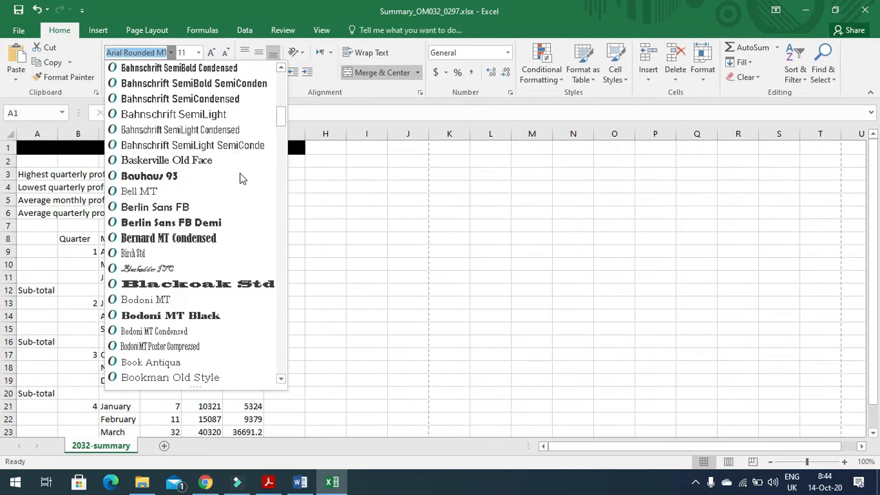
scroll(240, 178, down, 3)
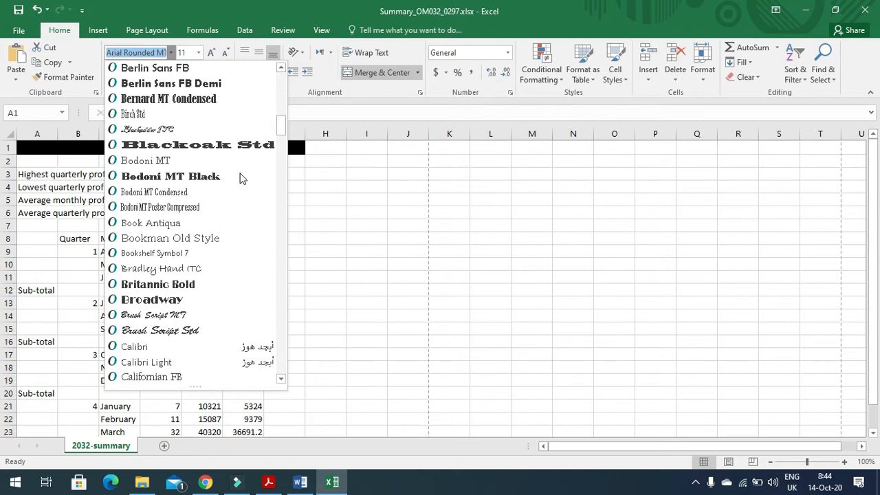
scroll(242, 217, down, 1)
scroll(241, 217, down, 6)
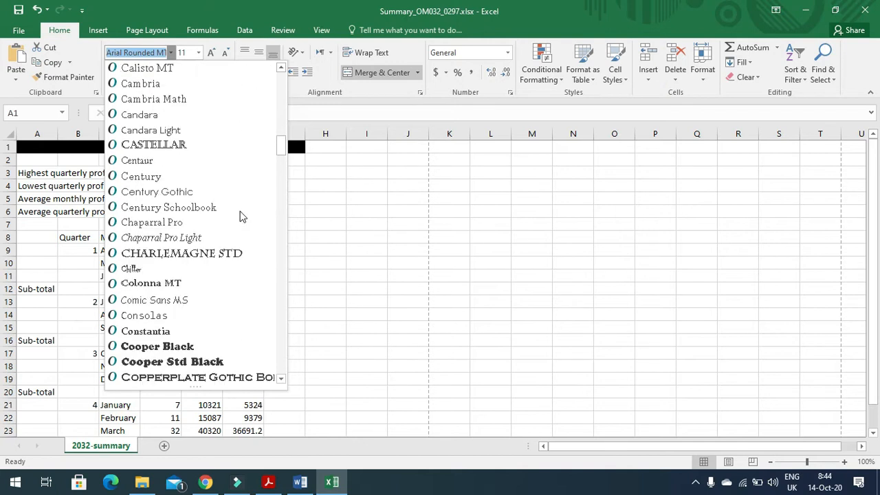
scroll(241, 216, down, 1)
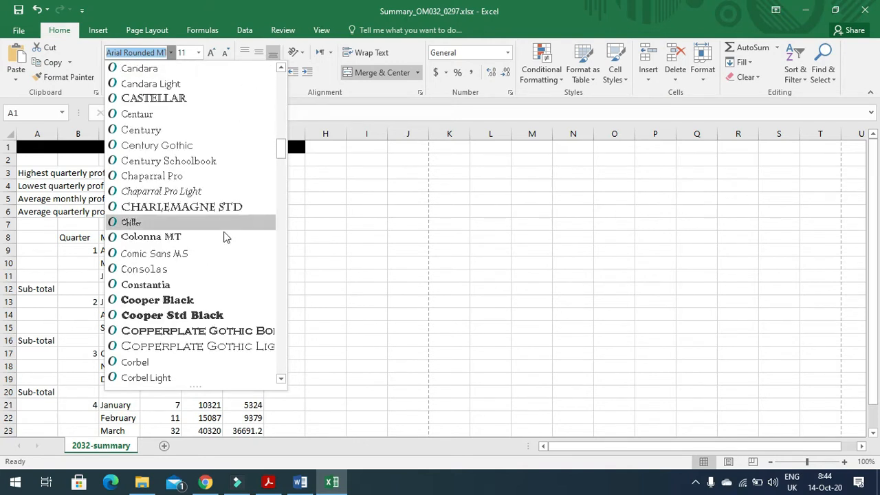
click(181, 252)
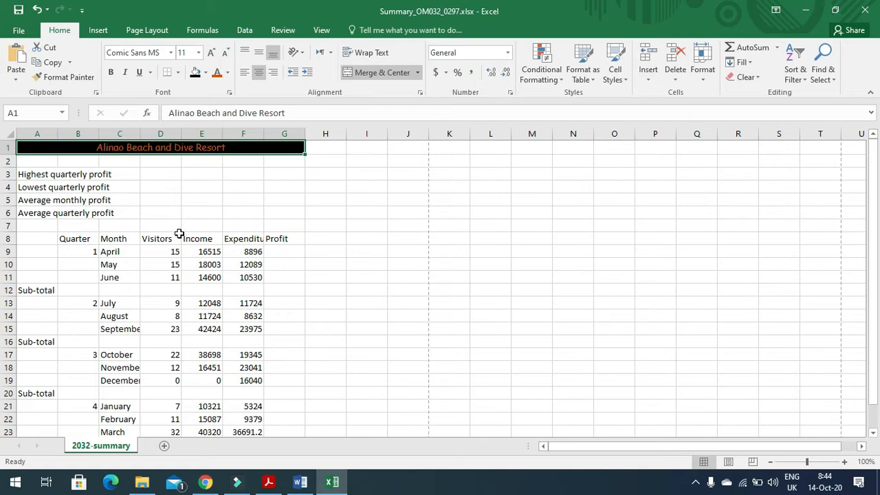
Set the resort title in A1 to font size 22
click(268, 481)
click(269, 481)
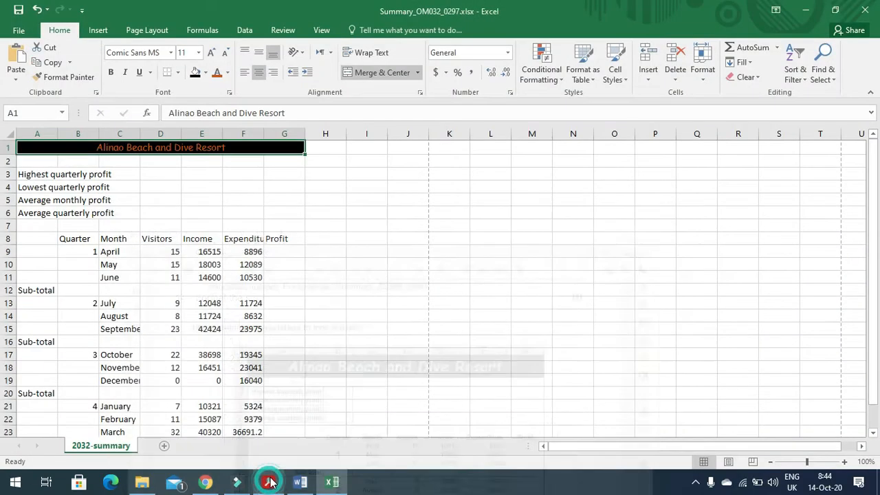
click(198, 52)
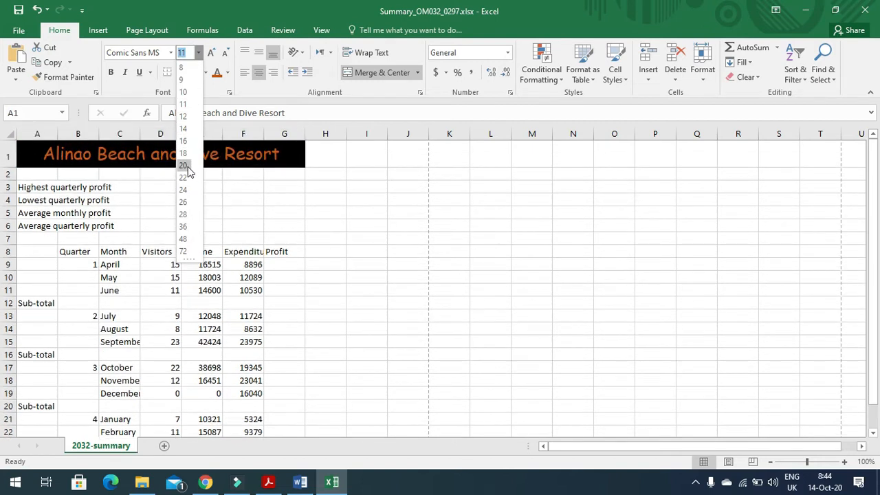
click(184, 177)
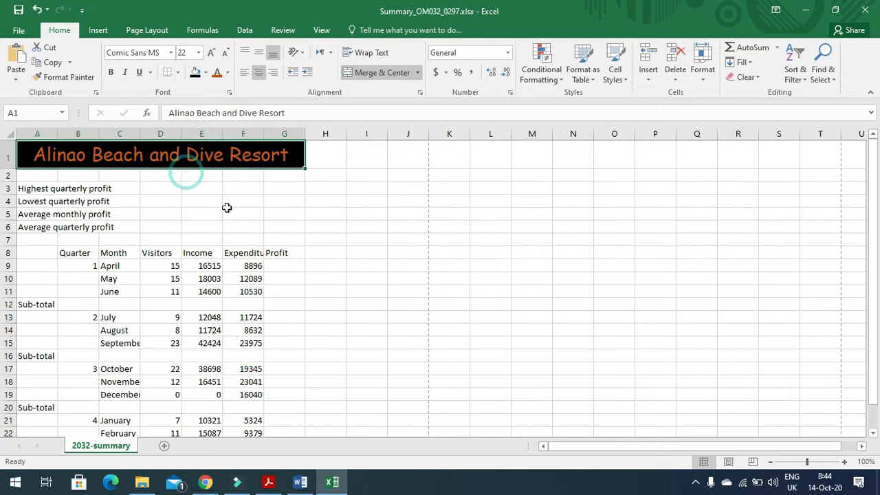
Flip between the sheet and the task PDF to compare the title formatting
click(279, 490)
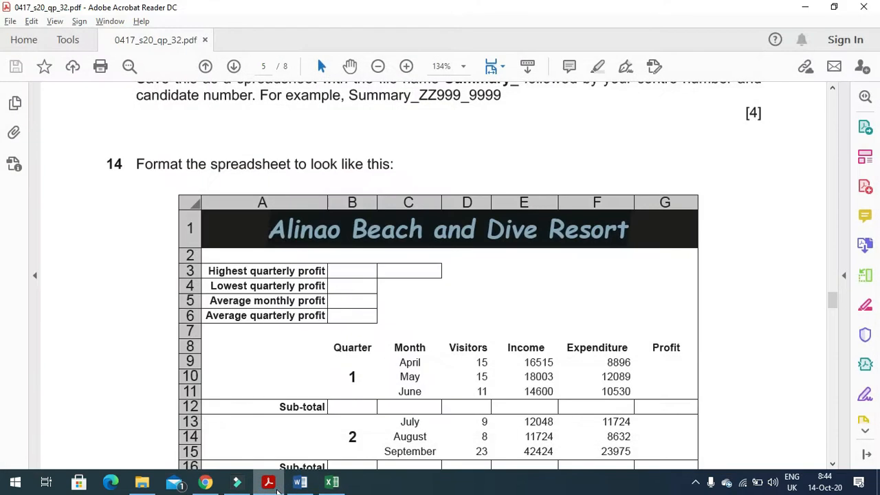
click(279, 490)
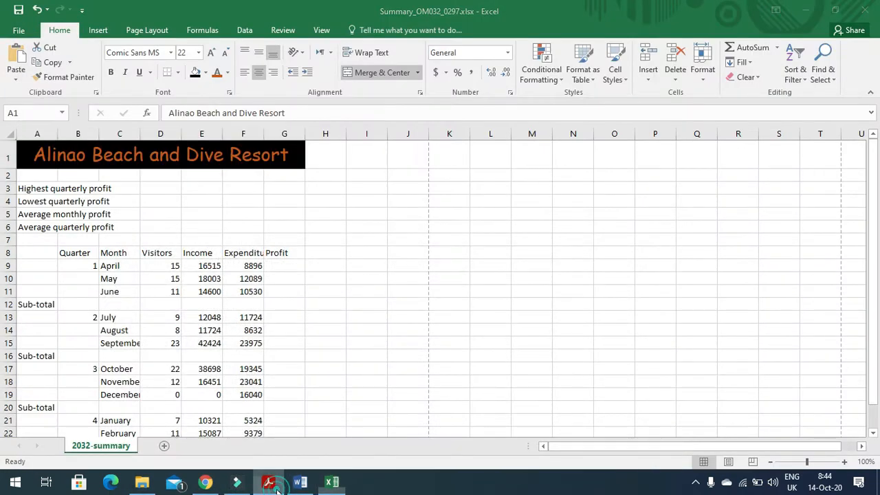
click(279, 490)
click(280, 485)
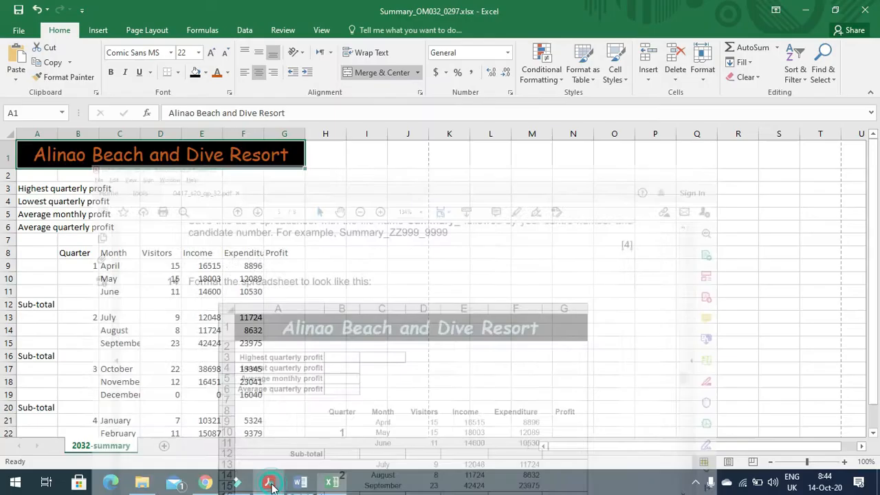
click(278, 484)
scroll(326, 357, down, 10)
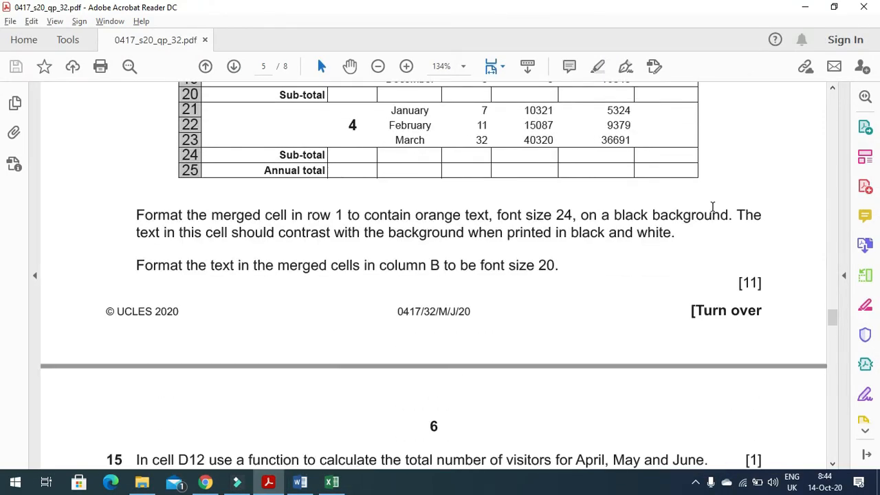
drag(137, 236, 658, 244)
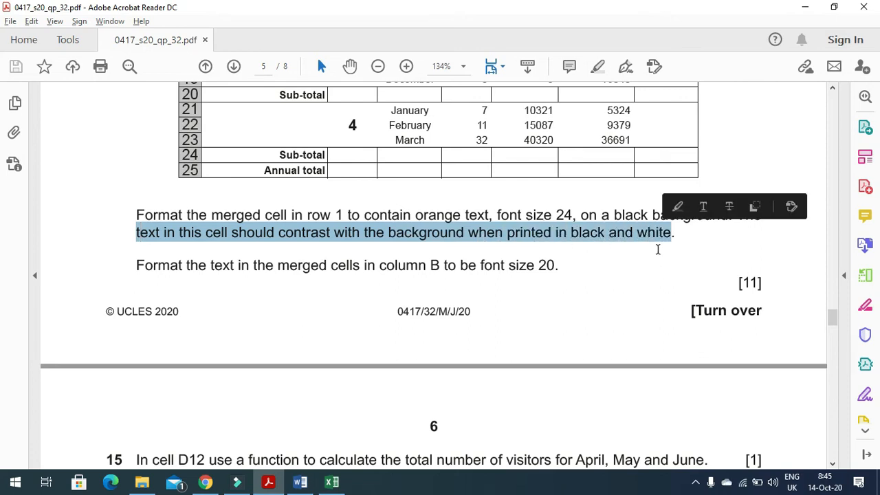
click(606, 288)
drag(139, 265, 548, 277)
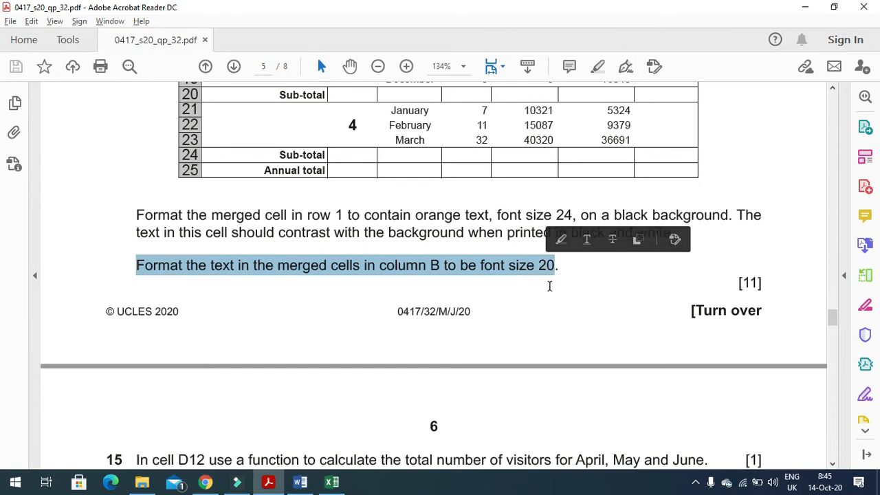
click(331, 482)
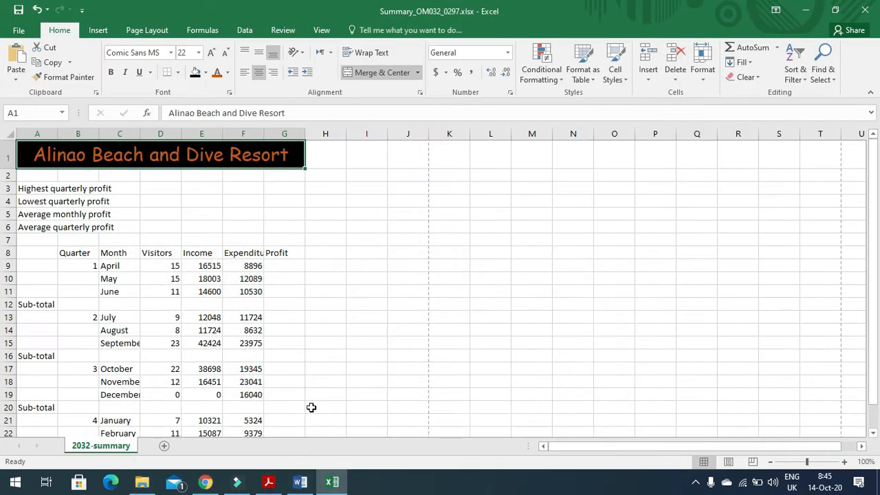
click(296, 335)
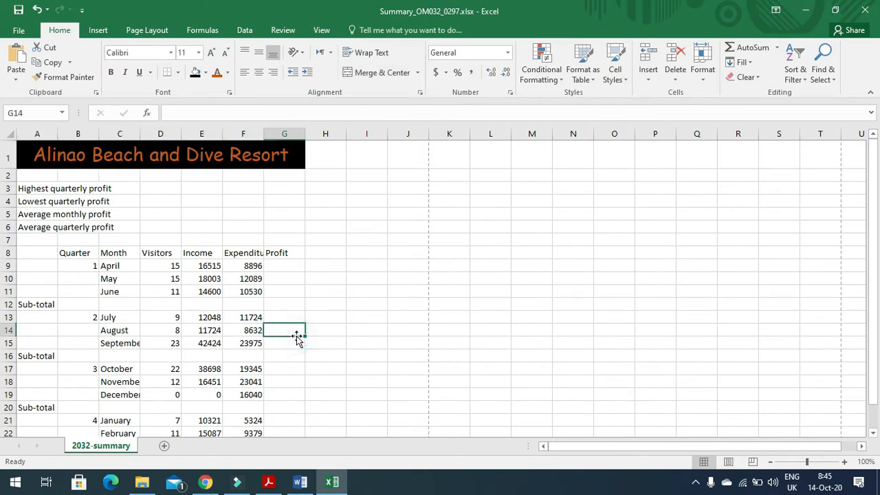
click(268, 482)
scroll(520, 352, up, 6)
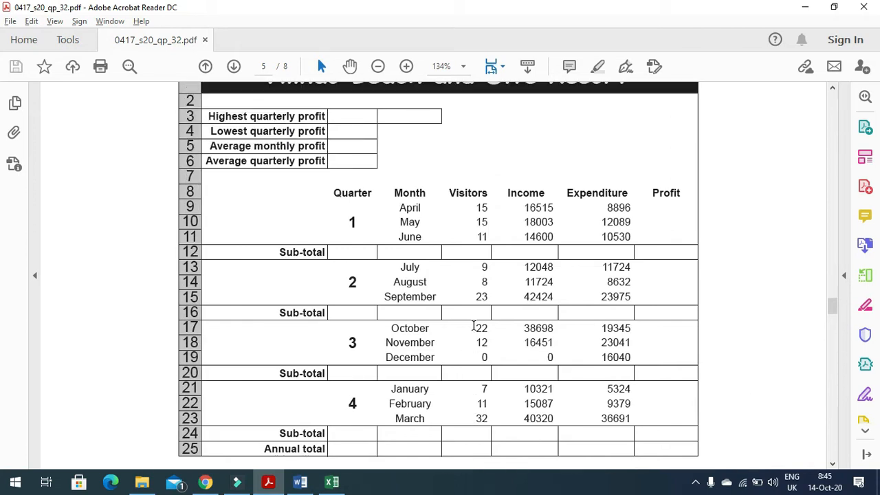
scroll(390, 228, up, 1)
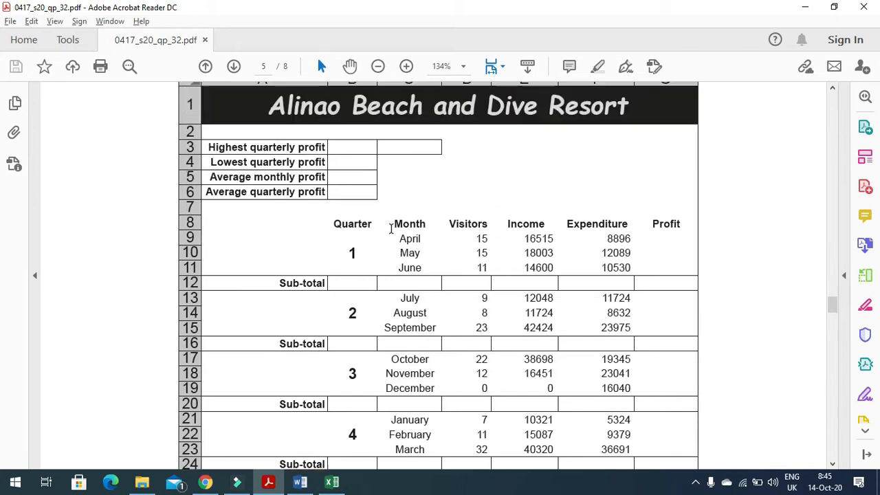
scroll(377, 207, up, 2)
scroll(363, 197, down, 1)
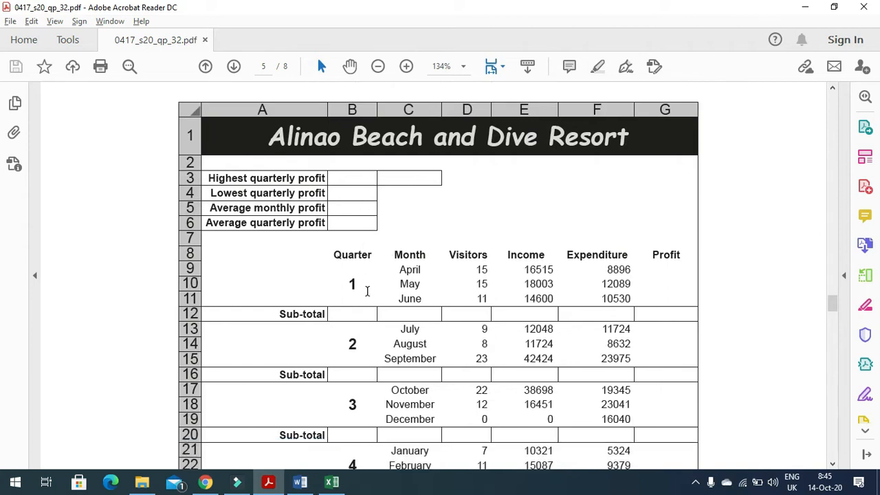
Select the merged quarter cells from B9 down column B and set them to size 20
scroll(367, 291, down, 1)
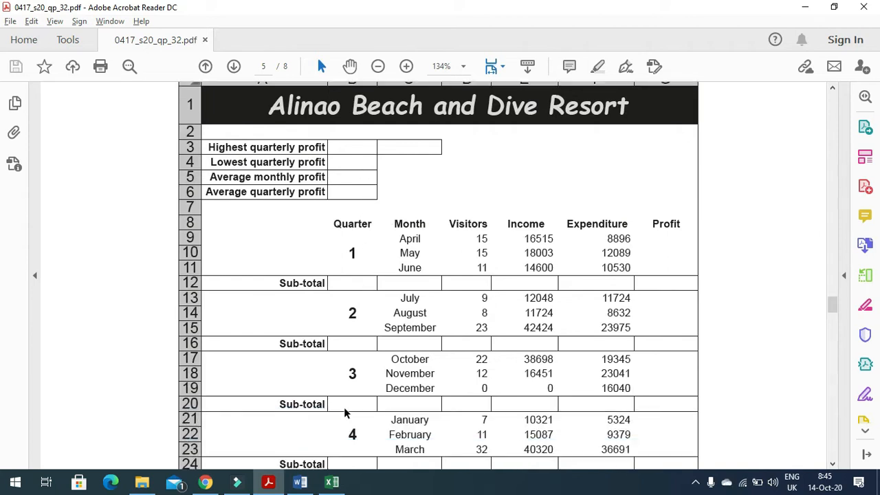
click(332, 482)
click(185, 281)
drag(85, 255, 83, 411)
click(83, 279)
drag(84, 267, 88, 420)
scroll(96, 394, down, 3)
scroll(97, 395, up, 1)
scroll(97, 395, up, 2)
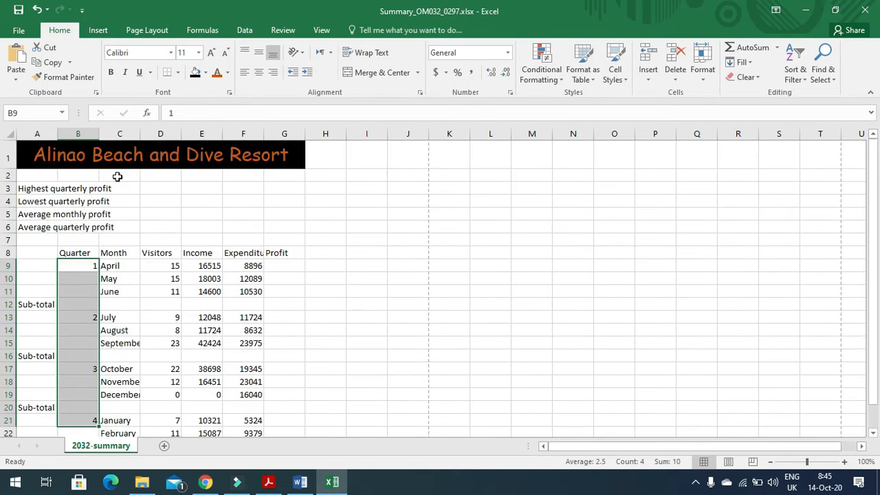
click(198, 53)
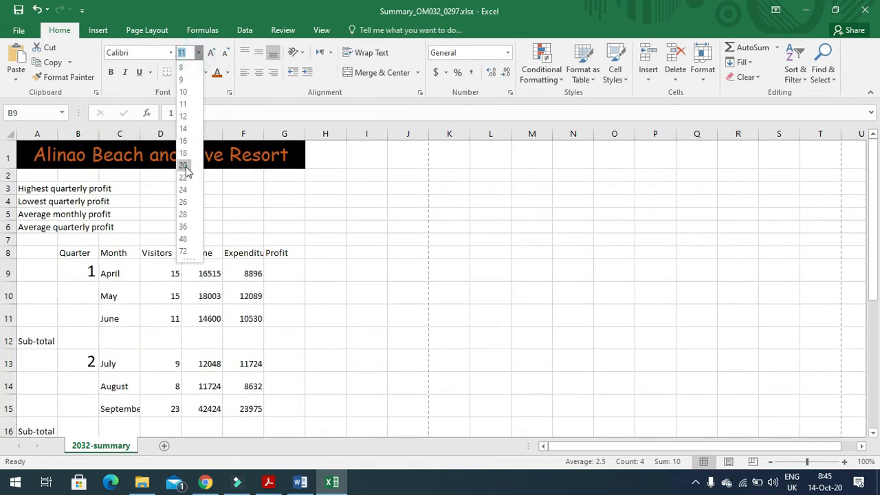
click(189, 166)
scroll(392, 397, down, 3)
scroll(391, 394, down, 2)
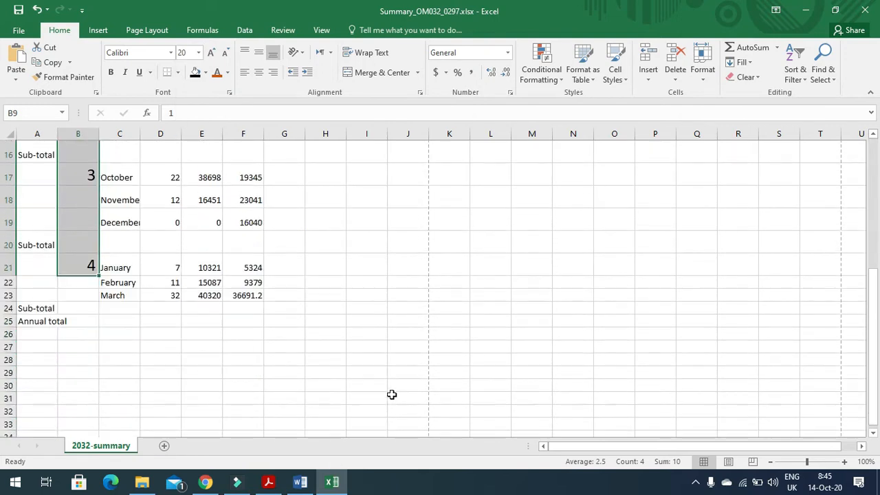
After checking the PDF, bold the column headings in B8:G8
click(268, 482)
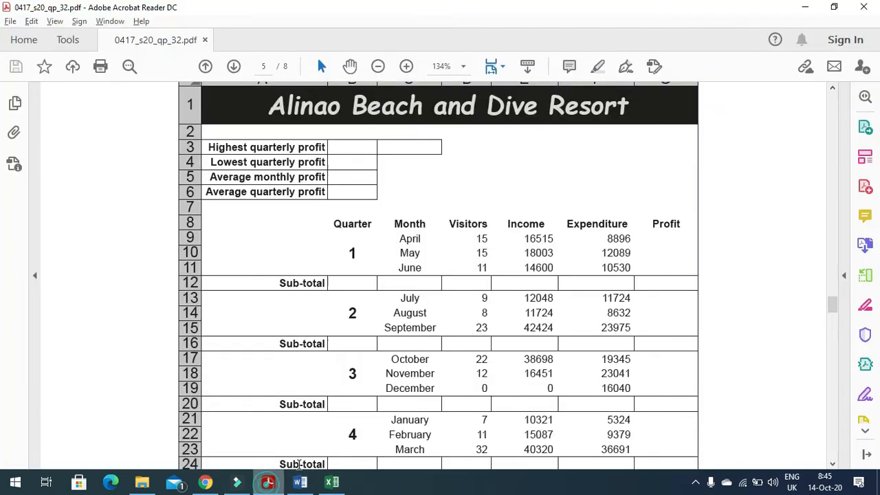
scroll(423, 404, down, 3)
scroll(423, 405, down, 1)
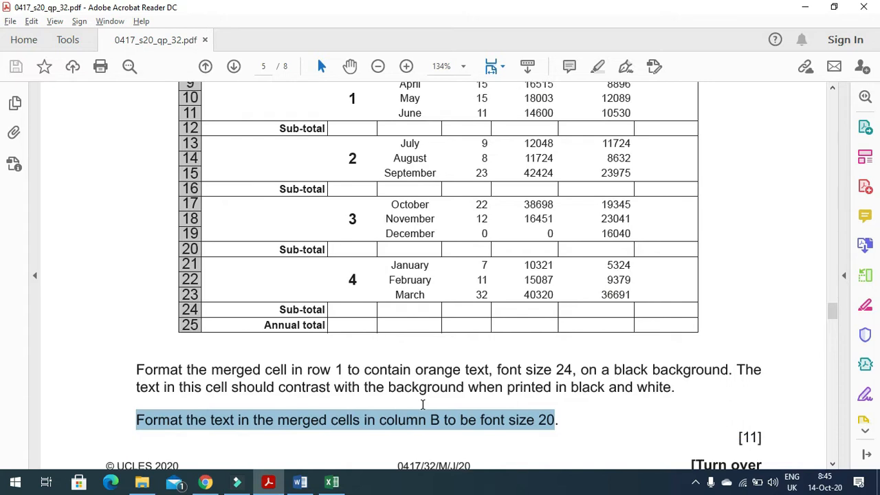
scroll(422, 404, up, 4)
click(268, 482)
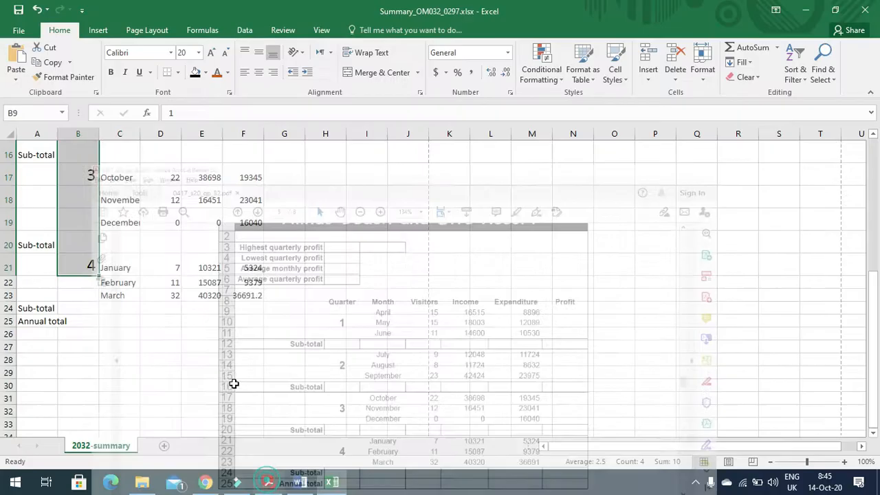
scroll(263, 341, up, 5)
drag(75, 254, 292, 254)
click(111, 72)
Bold the Sub-total and Annual total labels and the summary labels in A3:A6
scroll(79, 230, down, 3)
drag(41, 196, 44, 410)
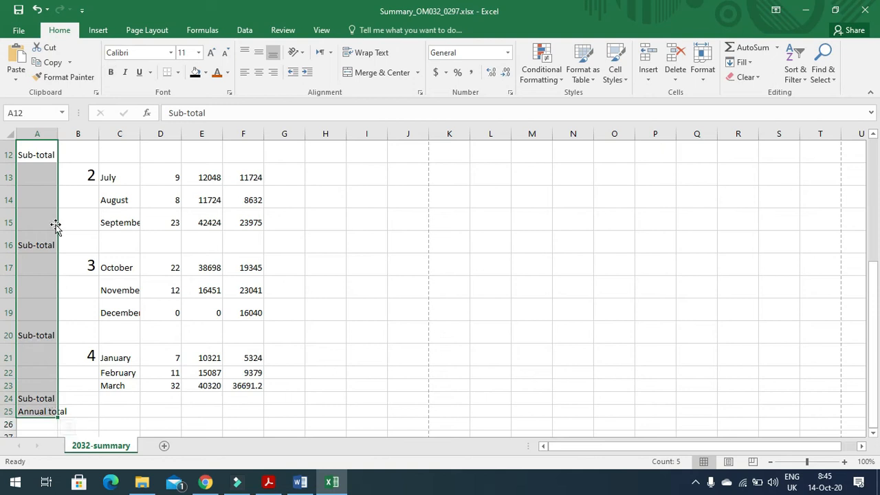
click(110, 72)
scroll(147, 215, up, 4)
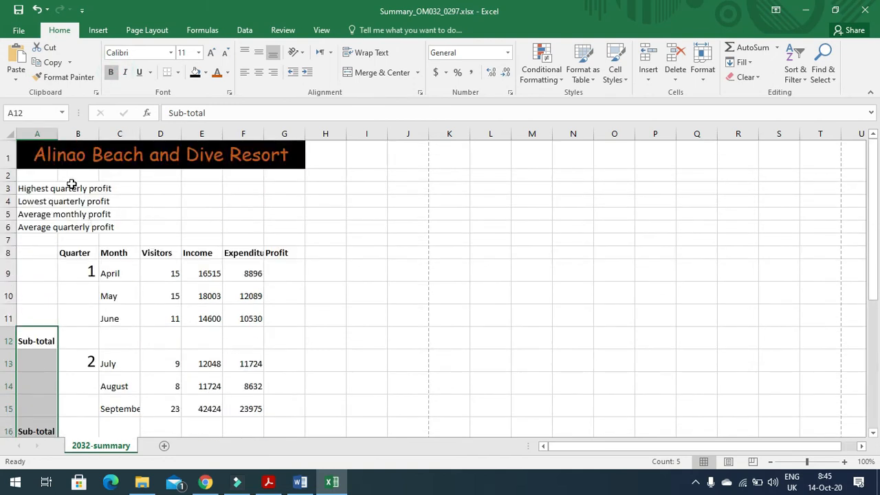
click(268, 486)
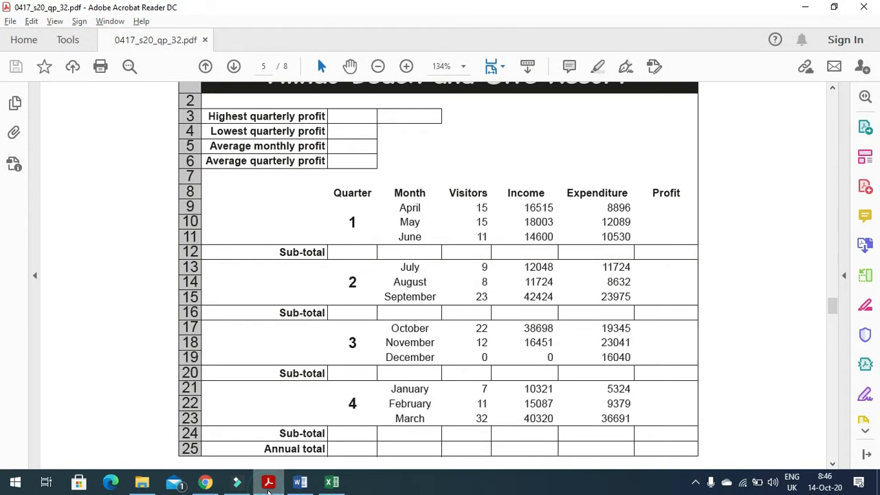
click(269, 486)
drag(42, 188, 38, 228)
click(111, 72)
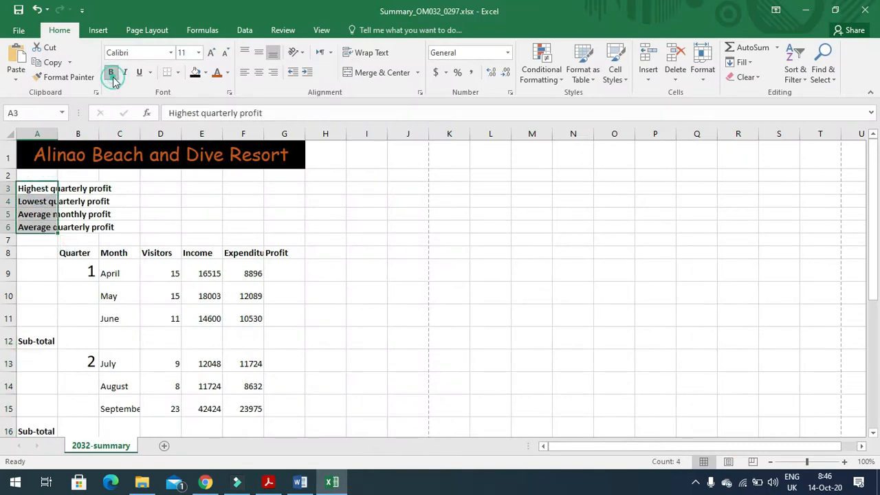
AutoFit columns A and F so the labels and 'Expenditure' fit
double_click(57, 138)
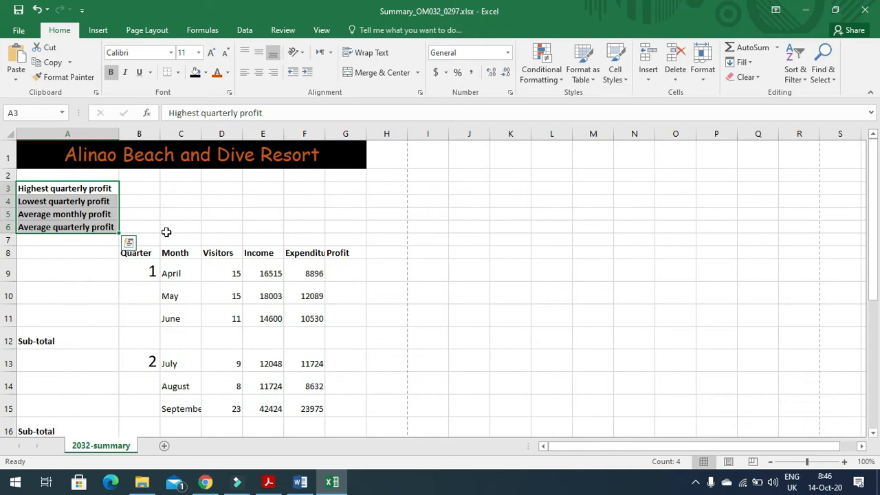
scroll(268, 433, down, 4)
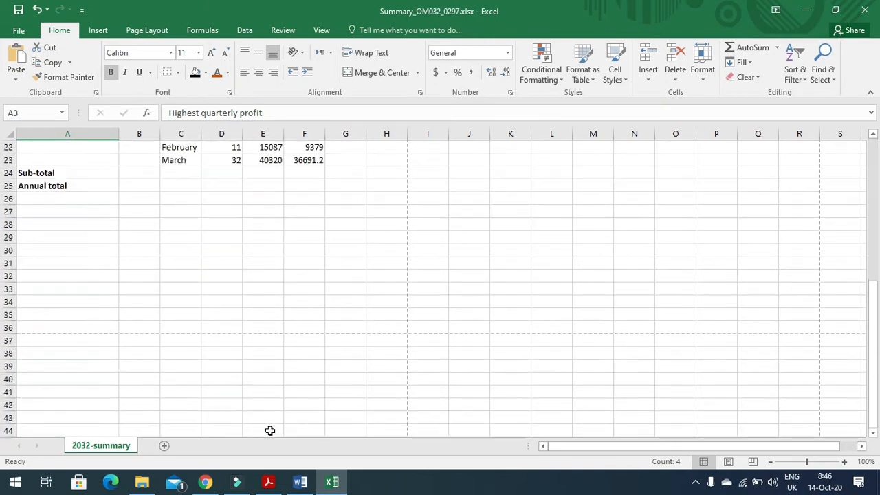
scroll(270, 430, up, 4)
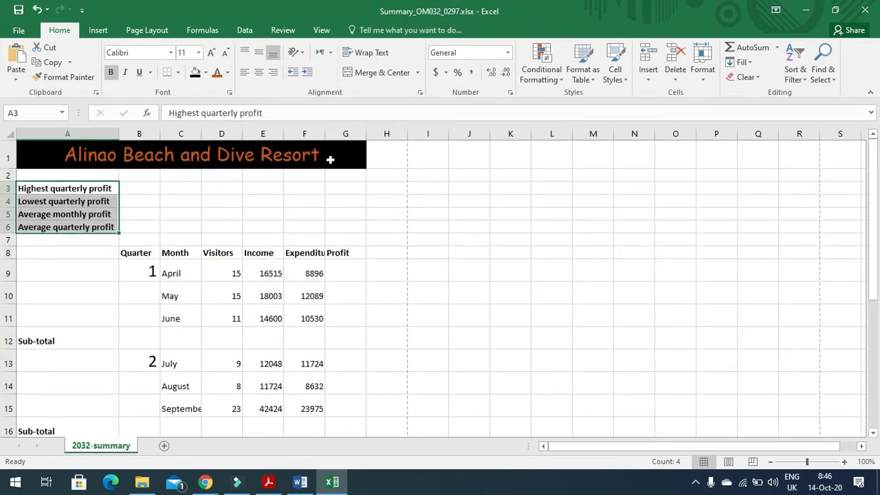
double_click(326, 133)
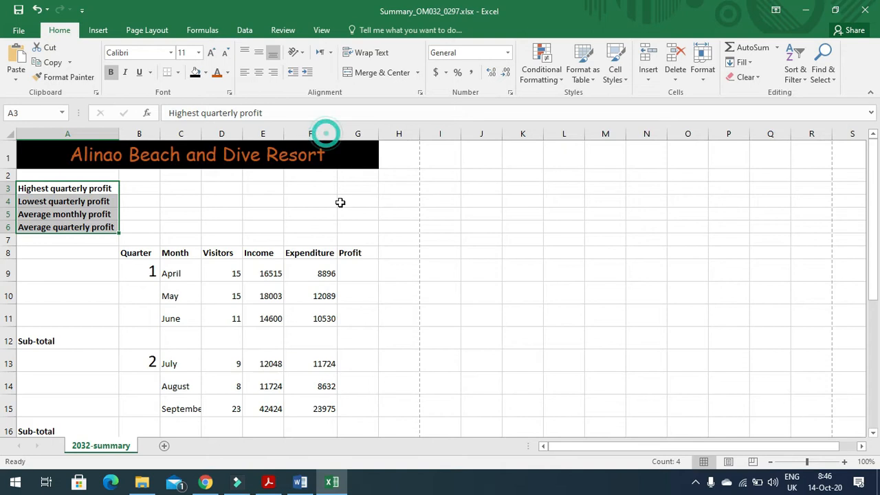
Select the Sub-total rows A12:G12 and A16:G16 together
click(269, 482)
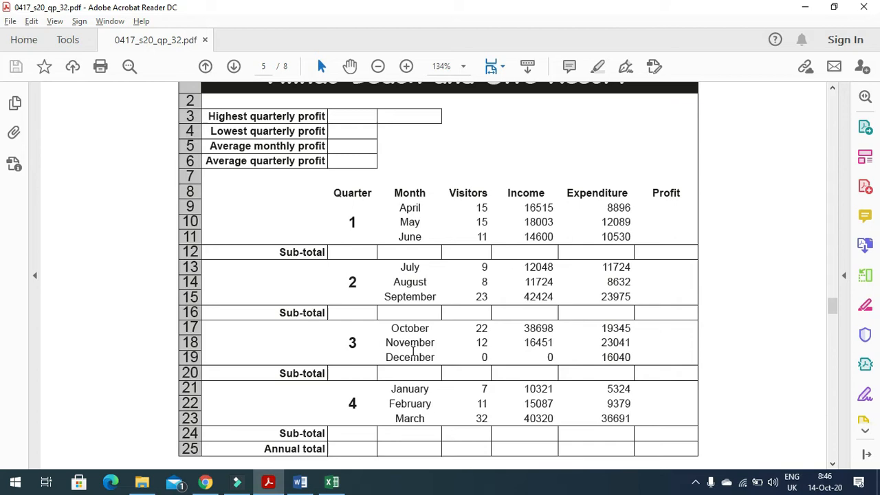
click(269, 483)
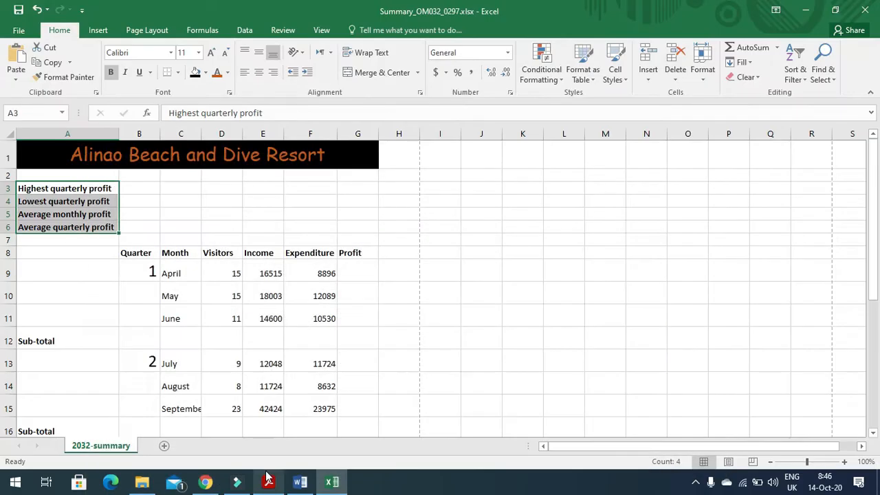
drag(77, 339, 349, 337)
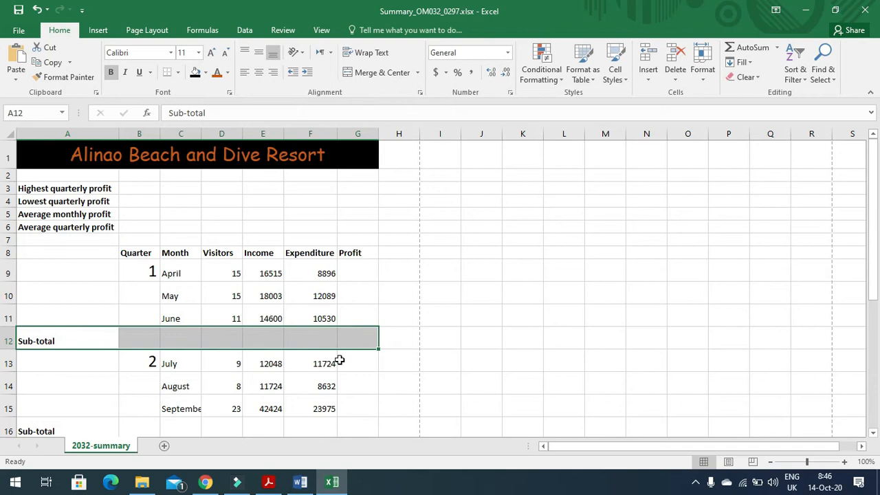
click(268, 483)
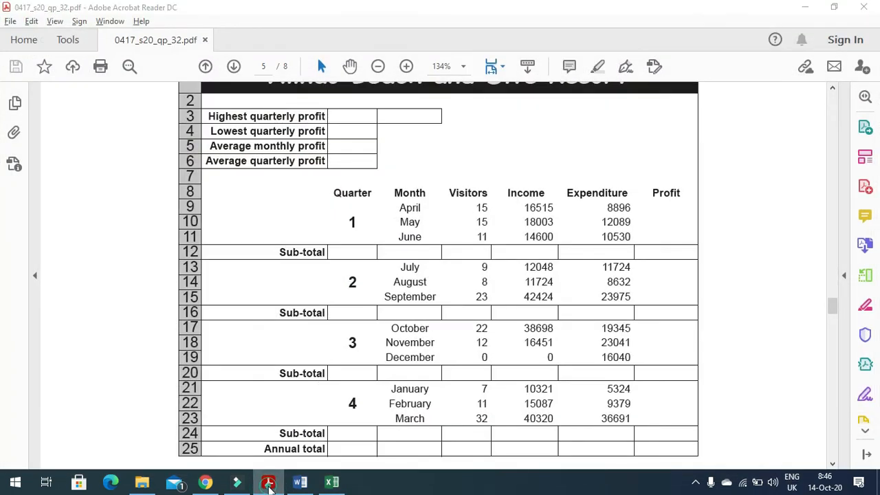
click(269, 483)
scroll(300, 411, down, 3)
drag(53, 290, 357, 288)
Add rows A20:G20, A24:G24 and the Annual total row A25:G25 to the selection
scroll(195, 328, down, 3)
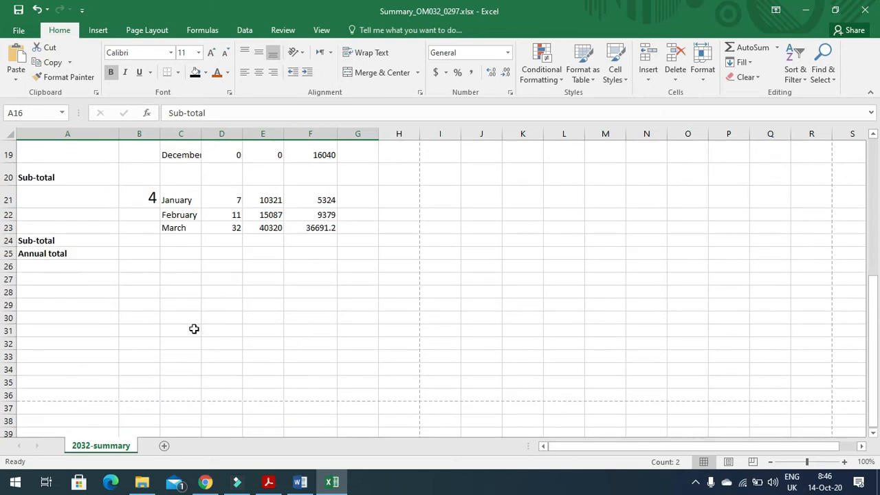
scroll(37, 194, up, 2)
drag(51, 313, 352, 307)
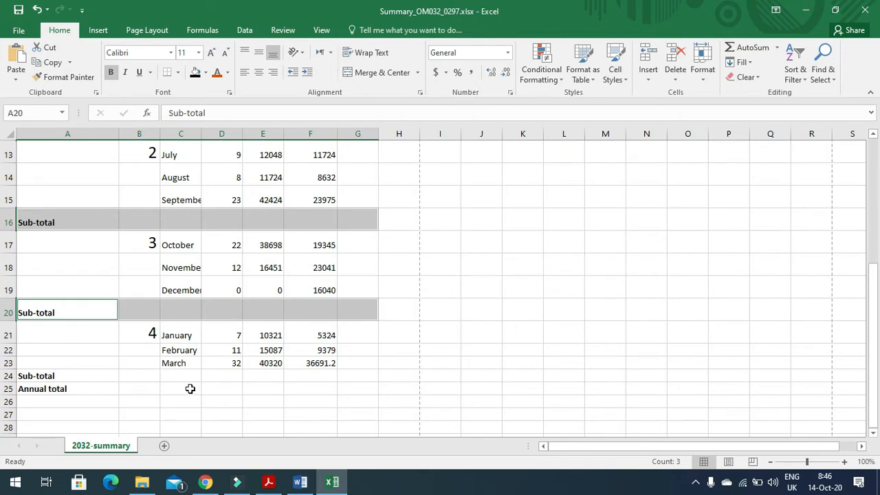
drag(52, 377, 349, 375)
click(269, 482)
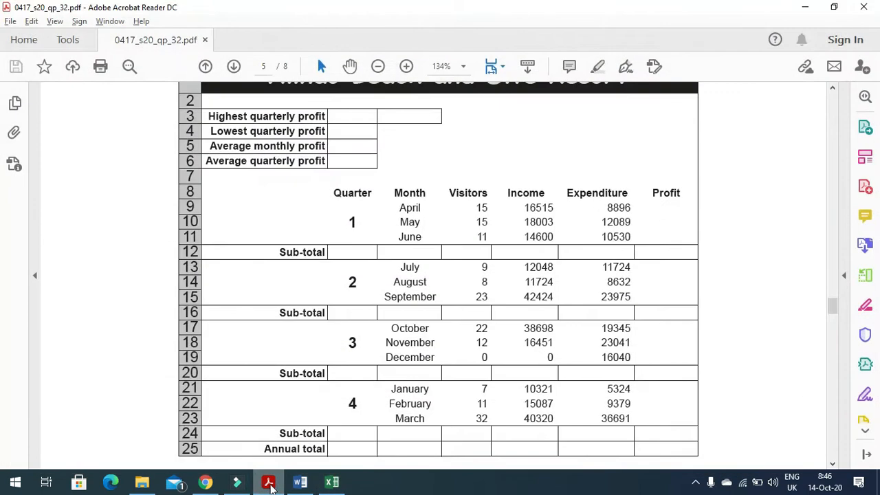
scroll(281, 411, down, 2)
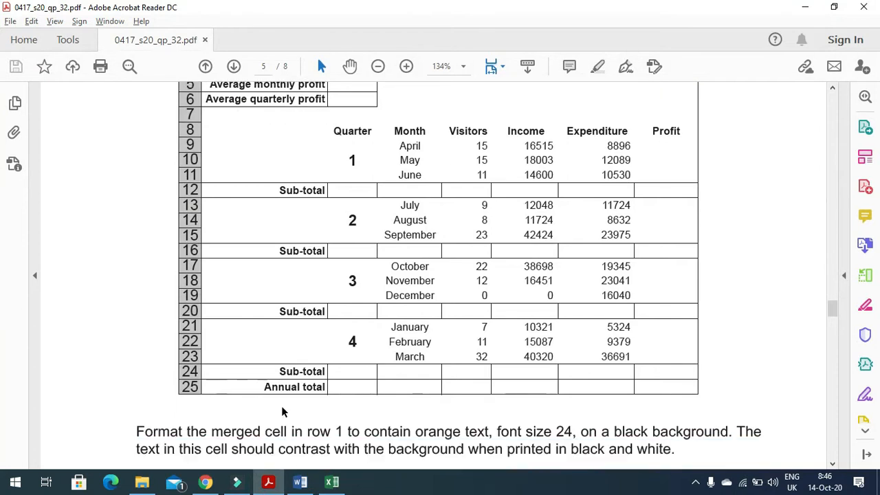
click(269, 485)
scroll(57, 299, down, 2)
drag(37, 253, 354, 254)
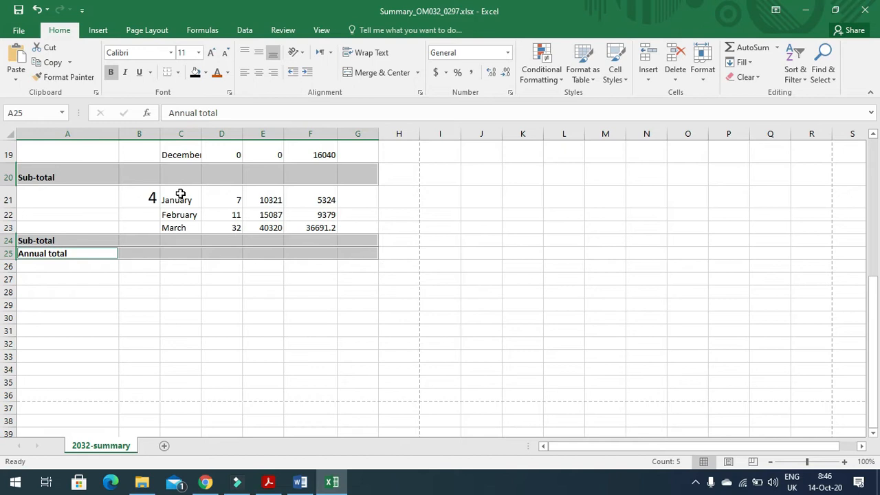
Apply the Outline and Inside border presets to the selected total rows via Format Cells
click(702, 65)
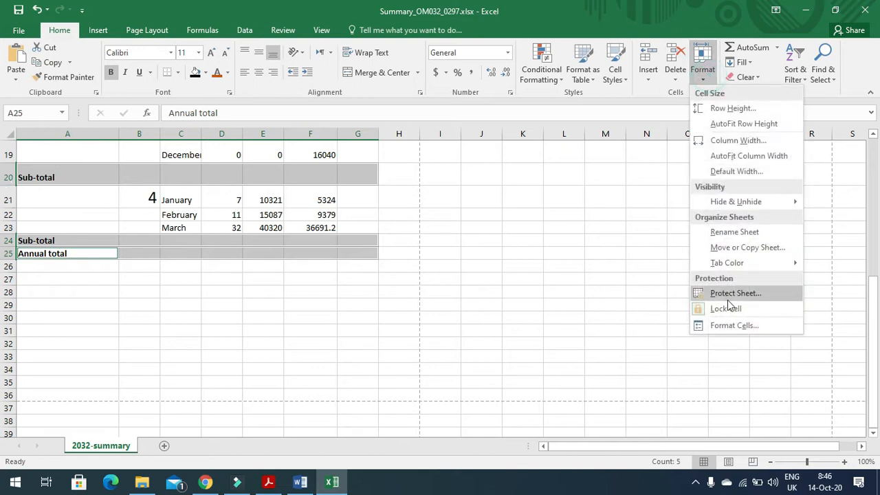
click(730, 326)
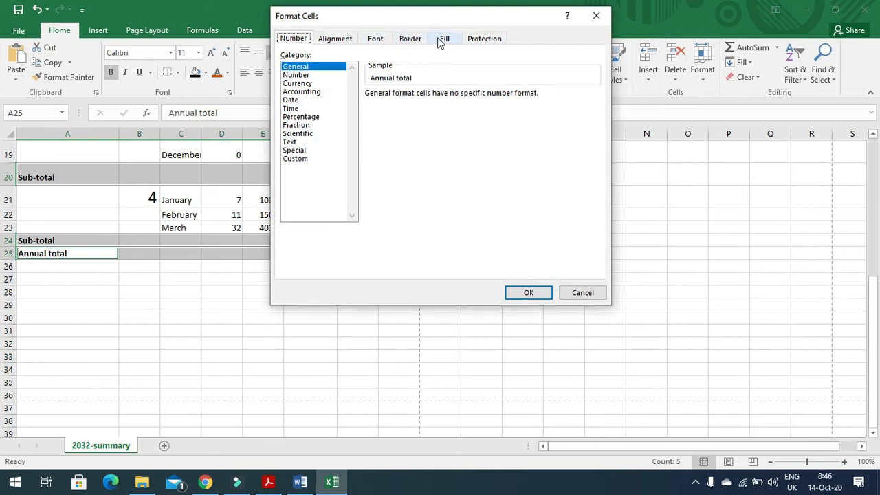
click(410, 39)
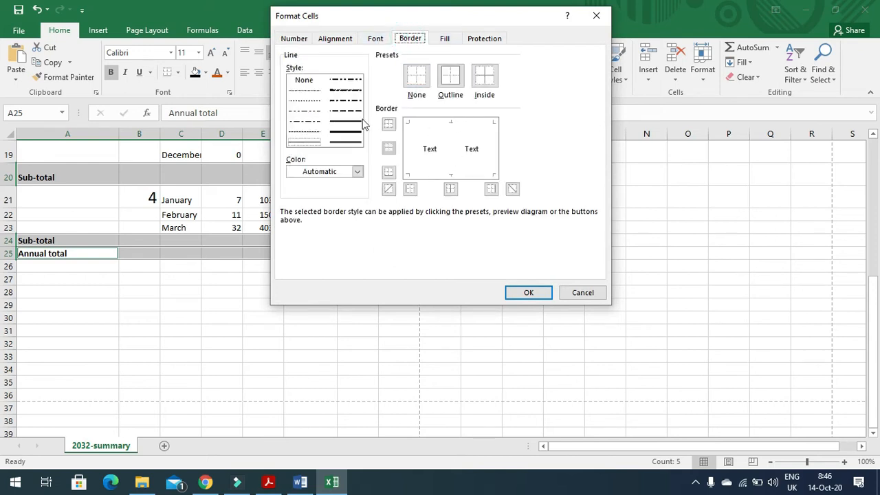
click(462, 88)
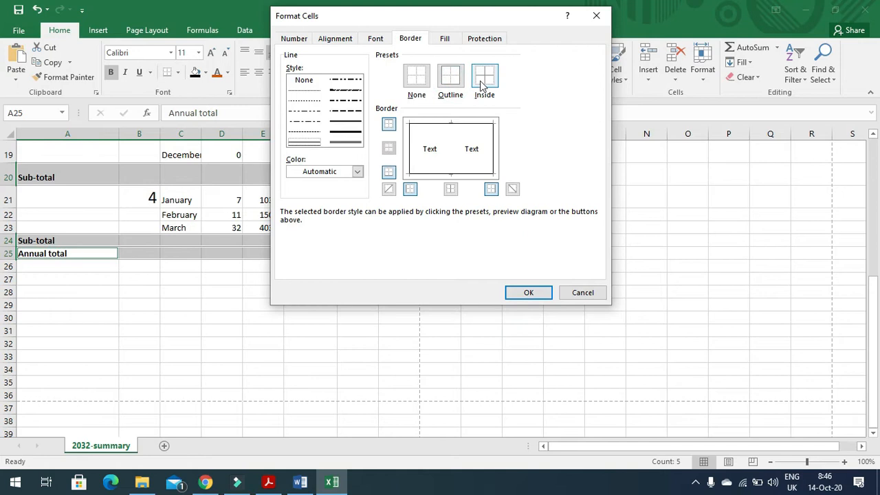
click(483, 81)
click(529, 292)
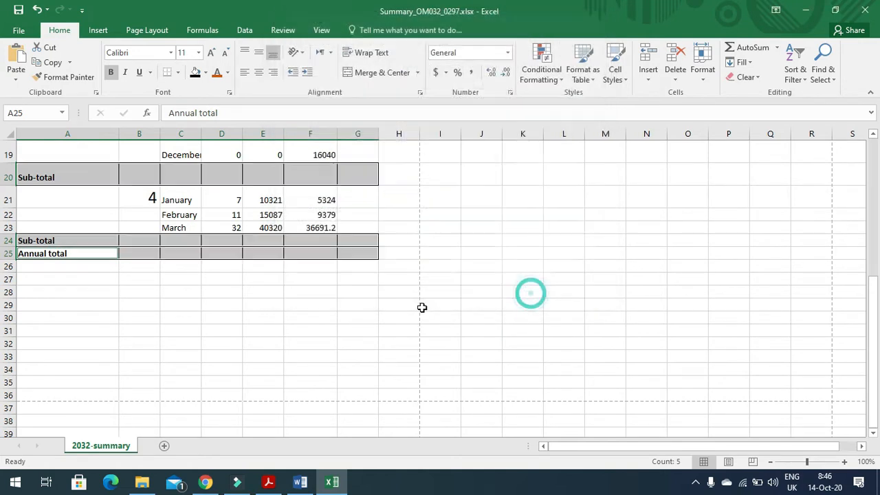
click(307, 314)
scroll(306, 316, up, 6)
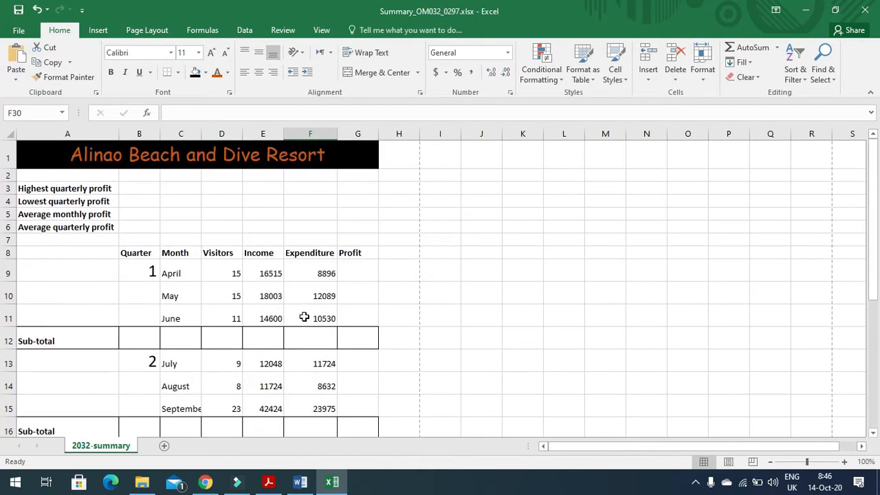
Find and highlight question 15 on the D12 visitor total, then return to Excel
click(268, 481)
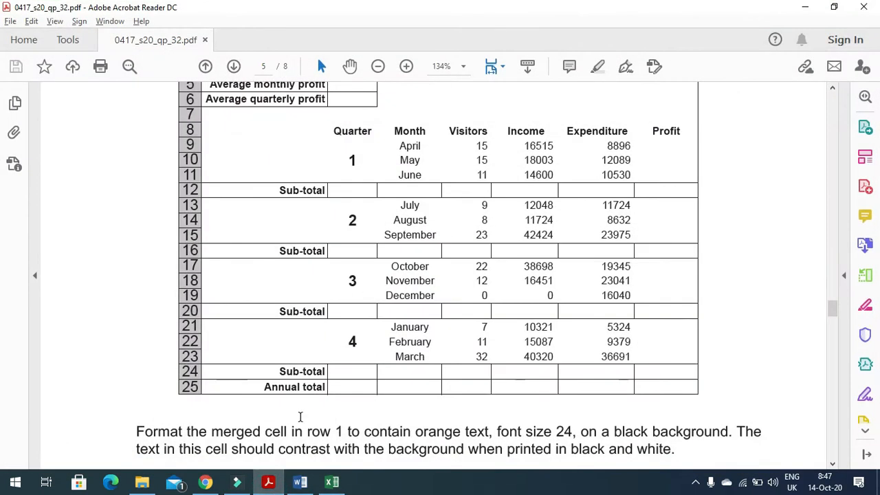
click(268, 482)
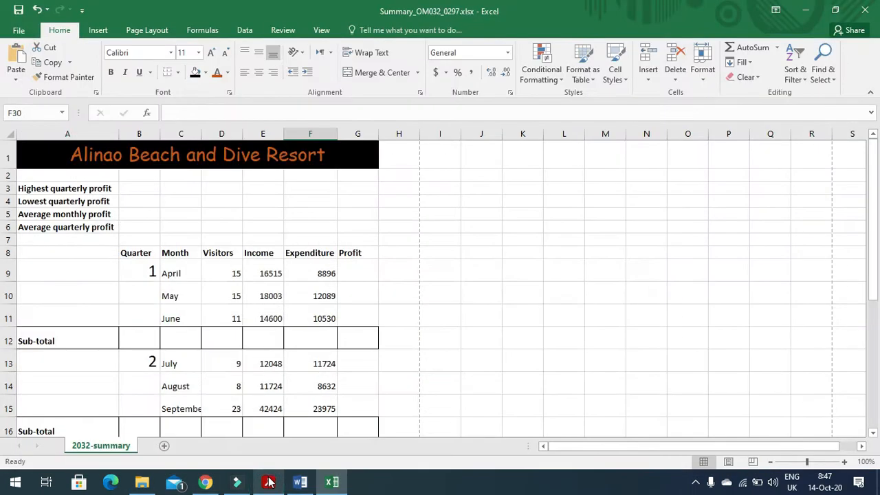
click(269, 483)
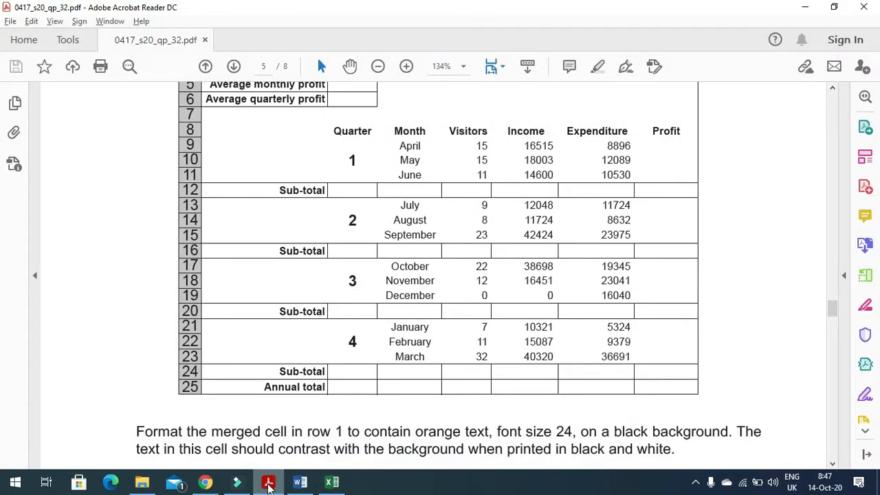
click(268, 483)
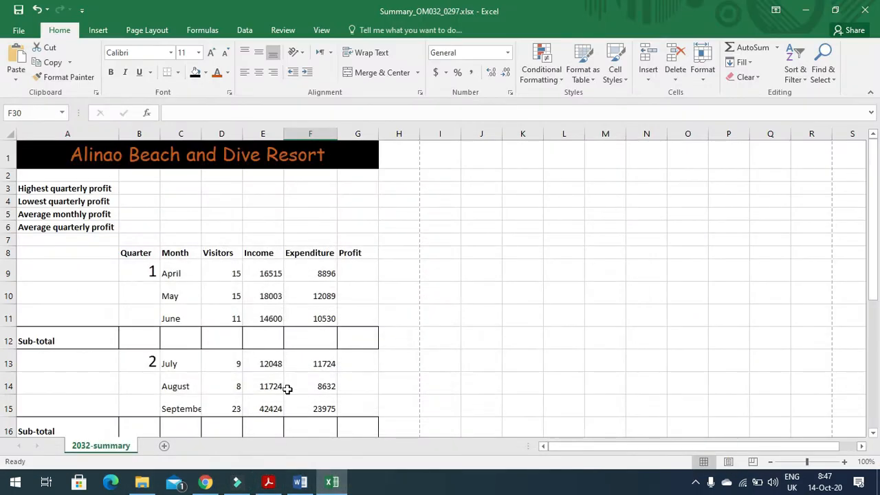
click(268, 484)
scroll(325, 366, down, 6)
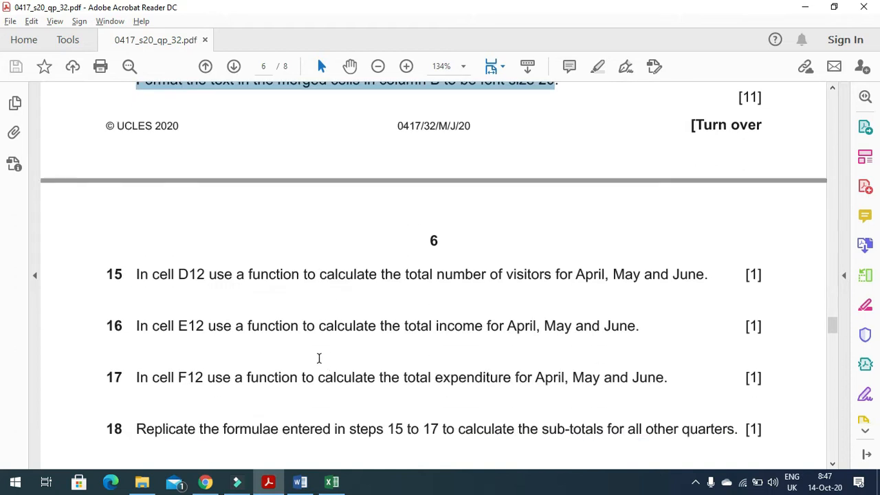
drag(137, 274, 595, 282)
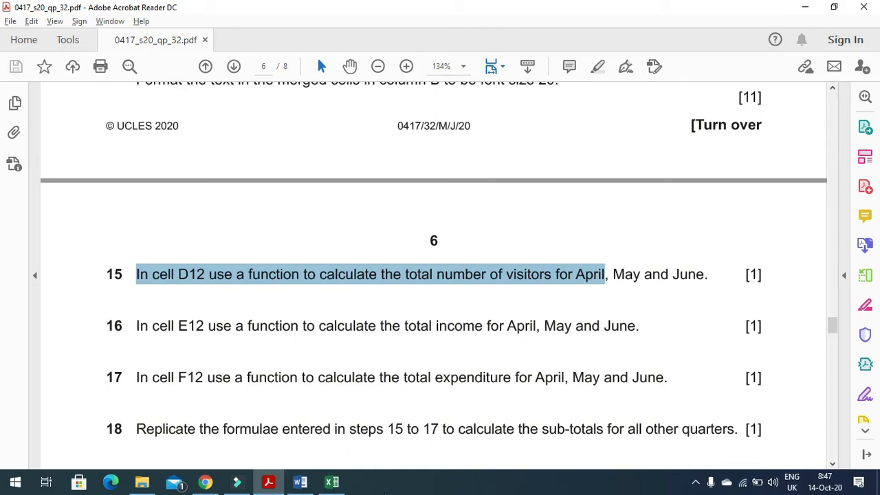
click(331, 482)
scroll(248, 352, down, 1)
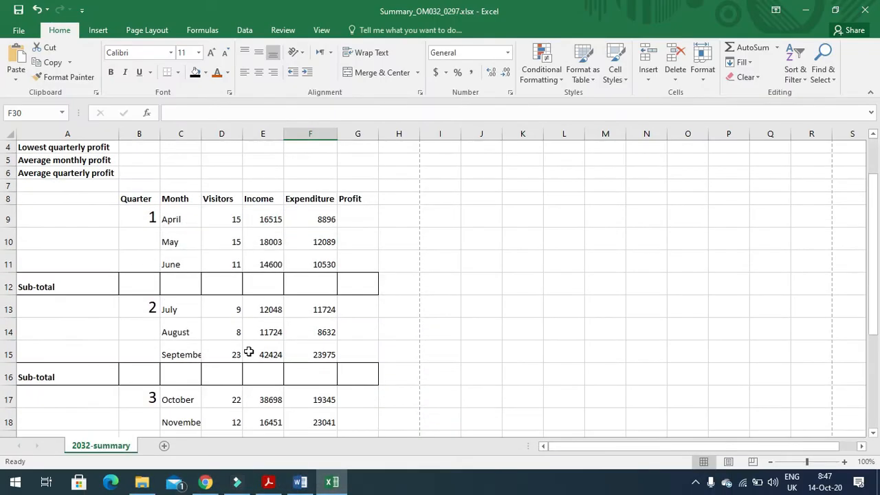
Enter =Sum(D9:D11) in D12 to total April–June visitors as 41
click(216, 285)
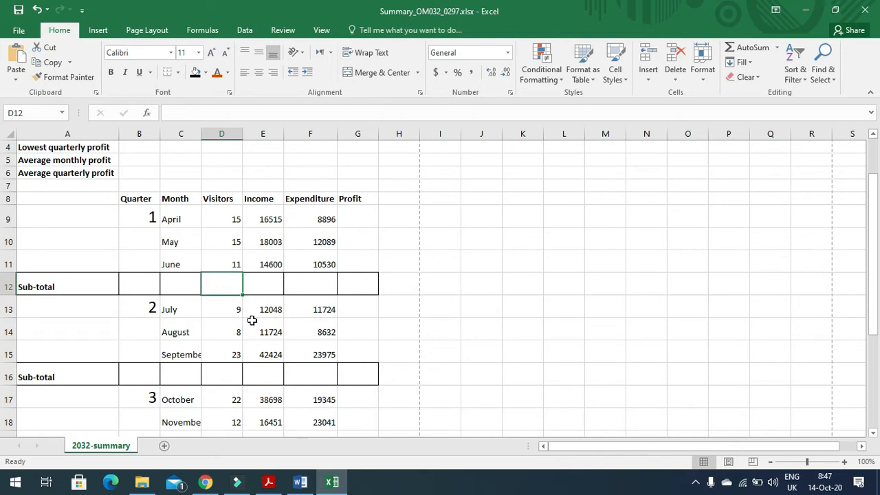
text(=Sum)
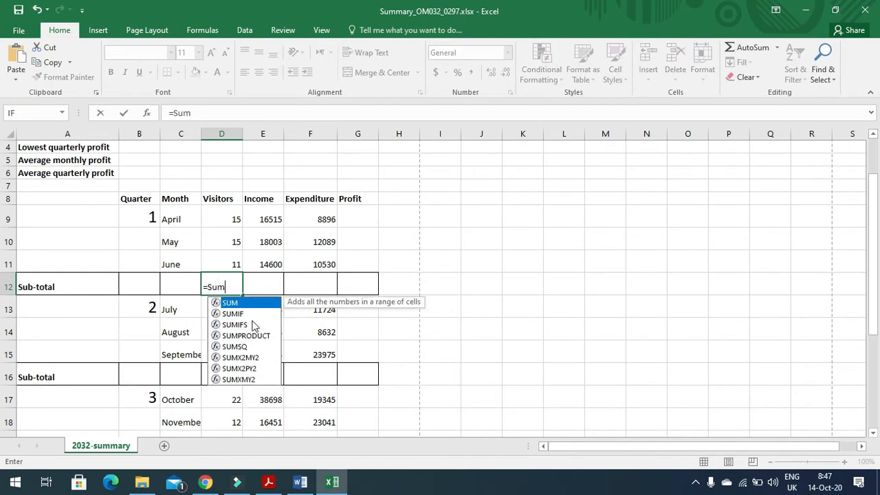
text(()
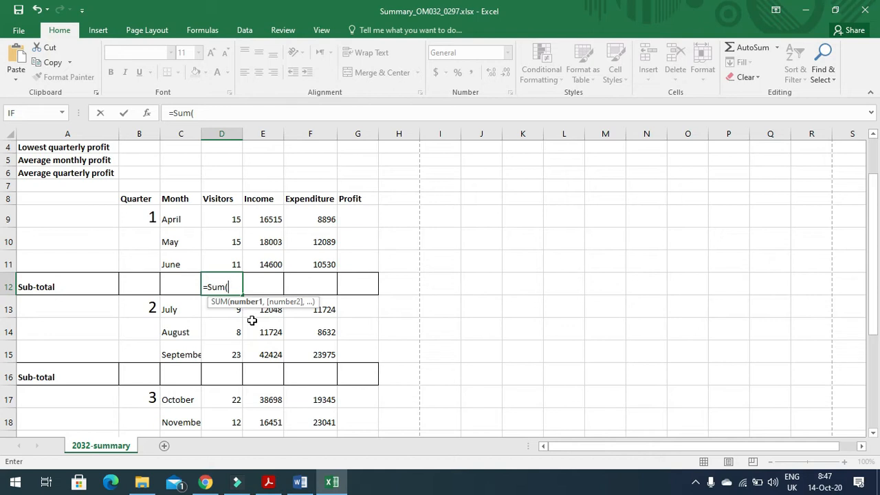
drag(232, 218, 226, 258)
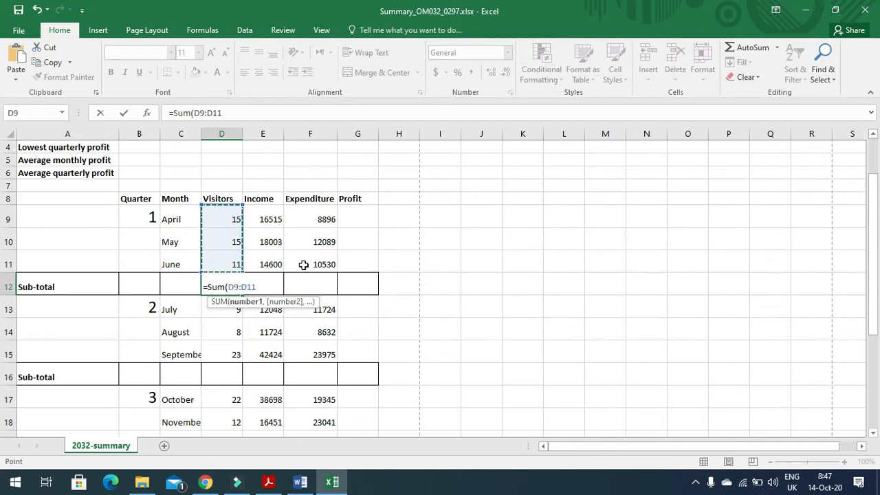
key(Return)
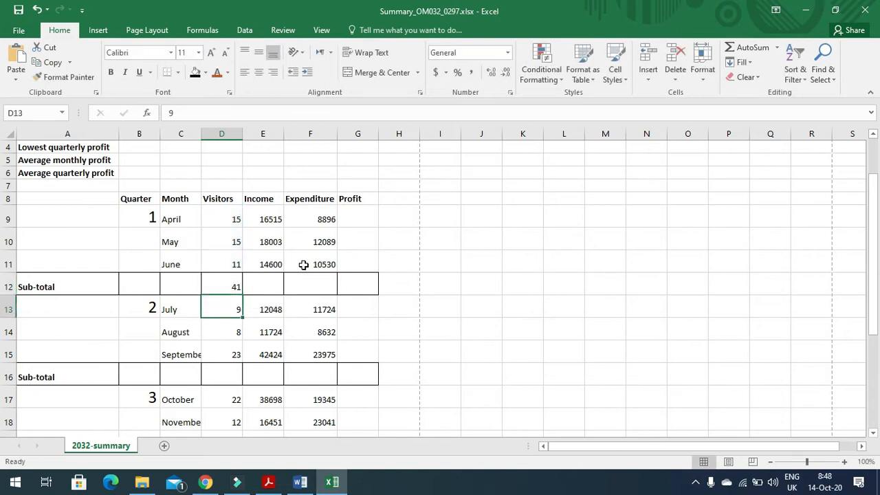
Enter =sum(E9:E11) in E12 for the quarter 1 income sub-total of 49118
click(274, 480)
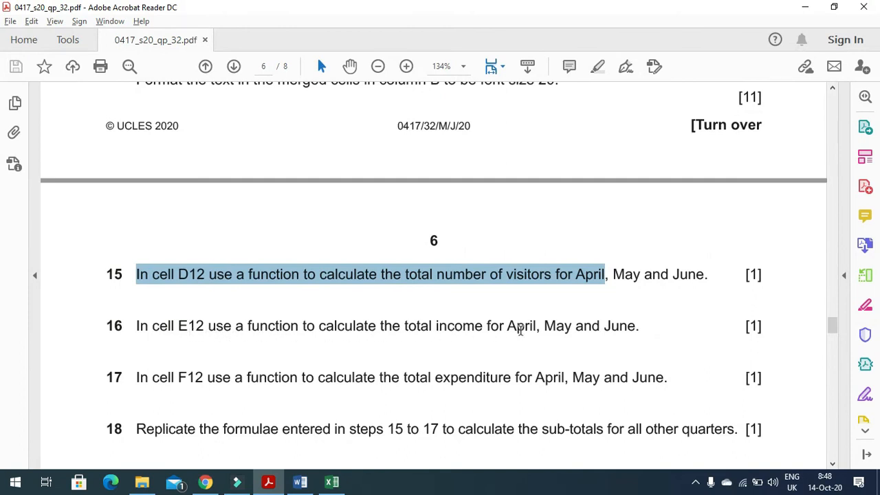
click(331, 481)
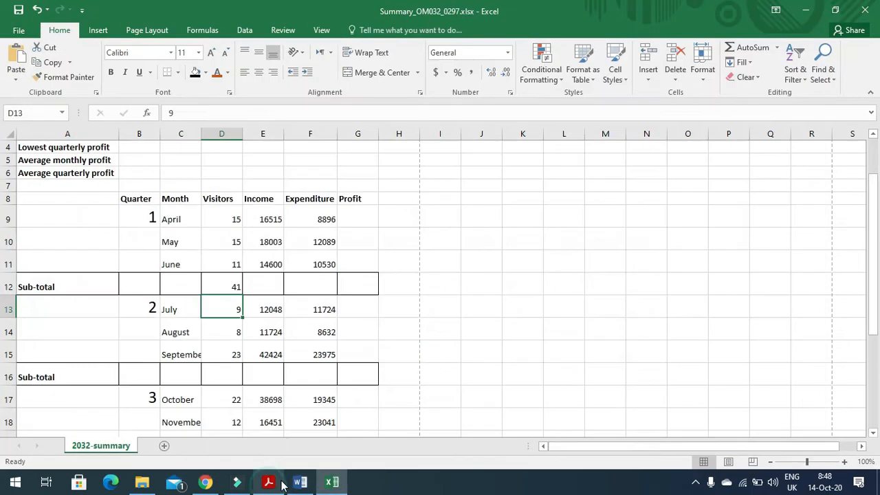
click(281, 279)
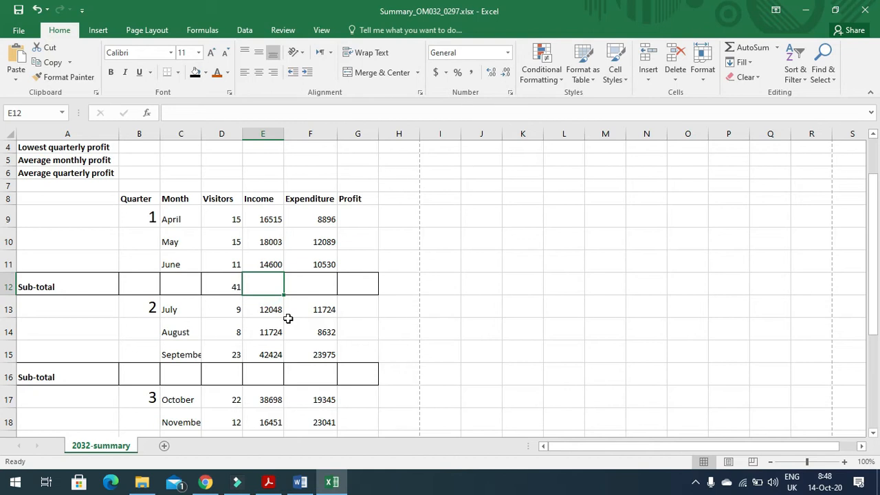
text(=)
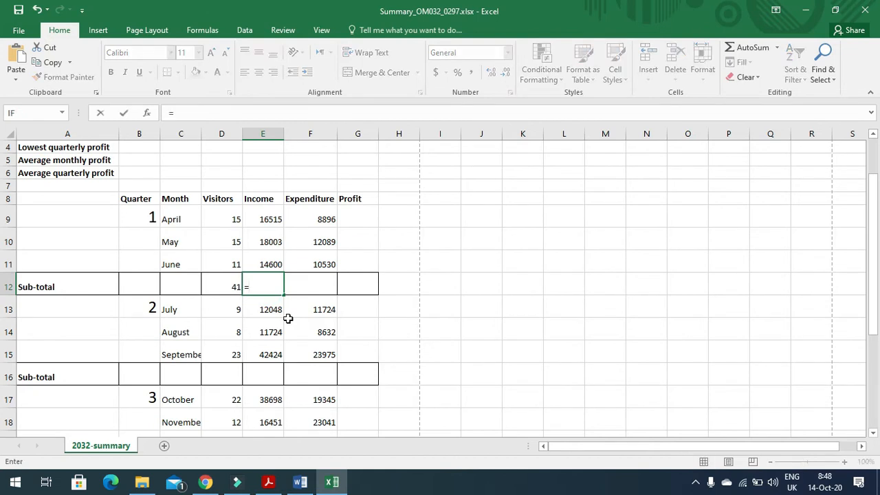
text(sum)
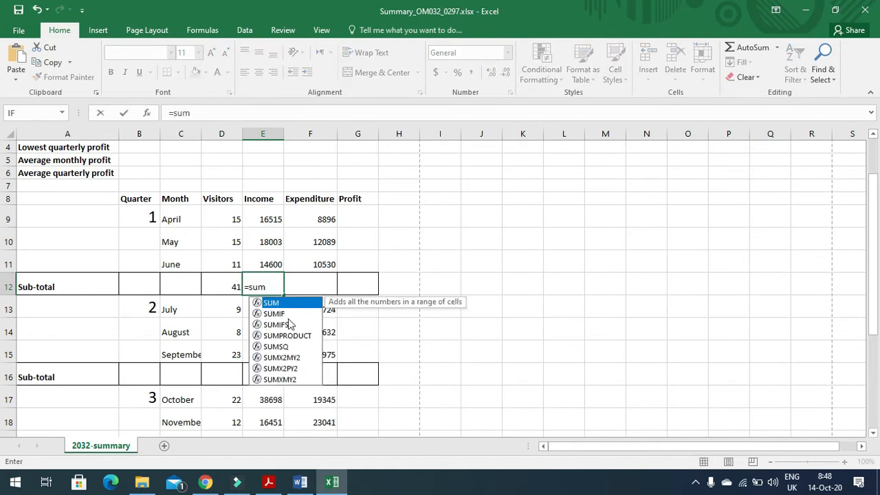
text(()
drag(260, 218, 281, 265)
text())
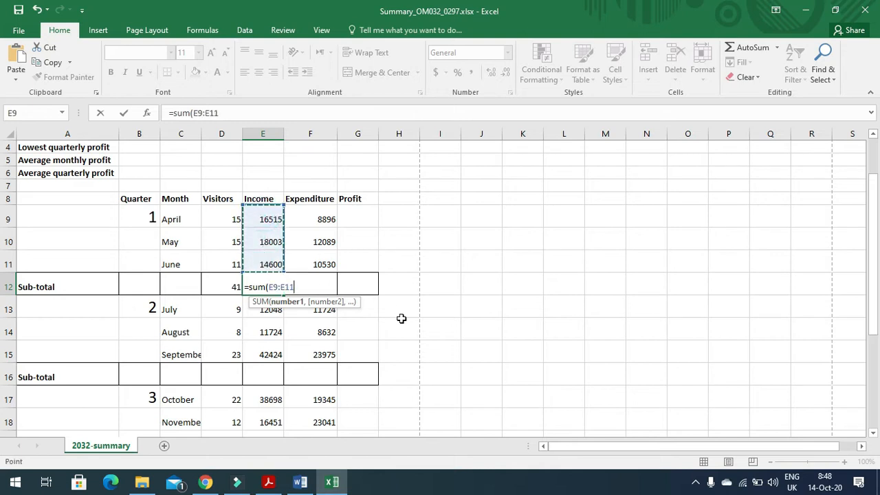
key(Return)
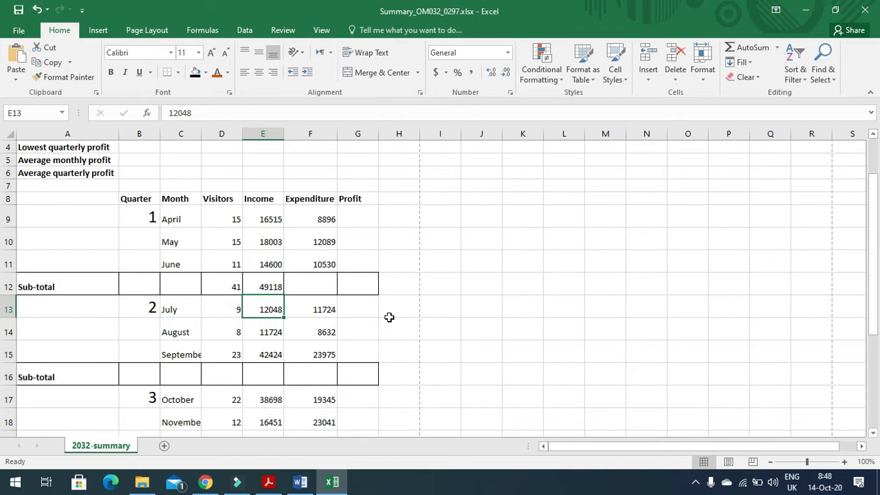
Enter =sum(F9:F11) in F12 for the expenditure sub-total of 31515
click(268, 481)
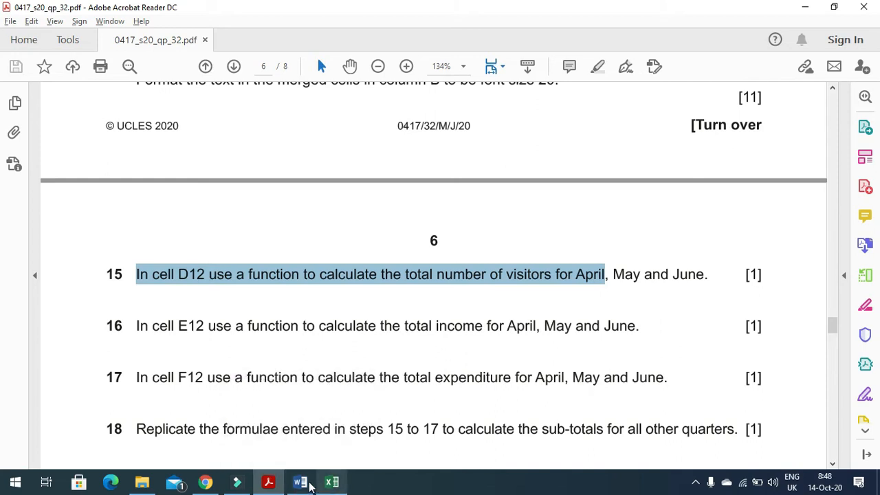
click(332, 482)
click(318, 286)
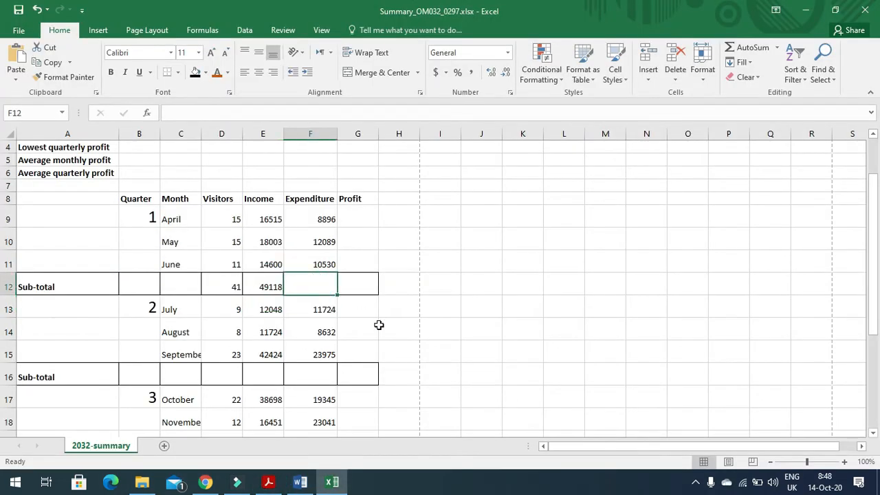
text(=s)
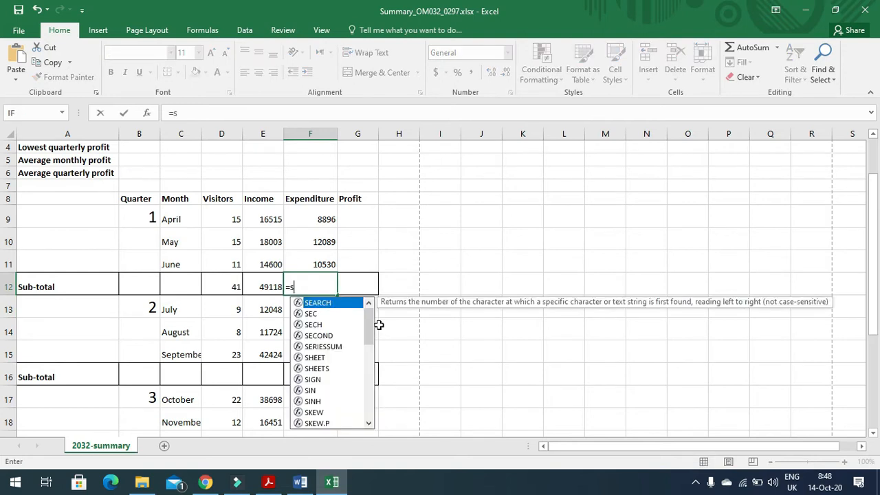
text(um()
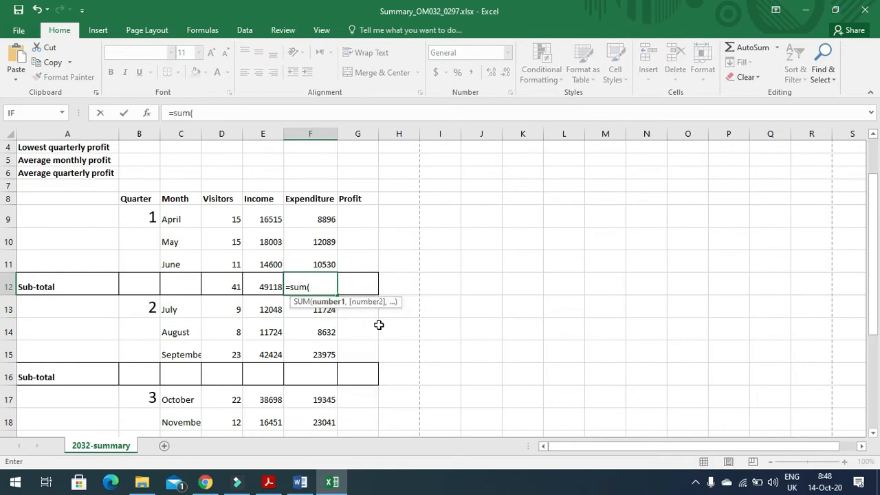
drag(291, 218, 300, 257)
text())
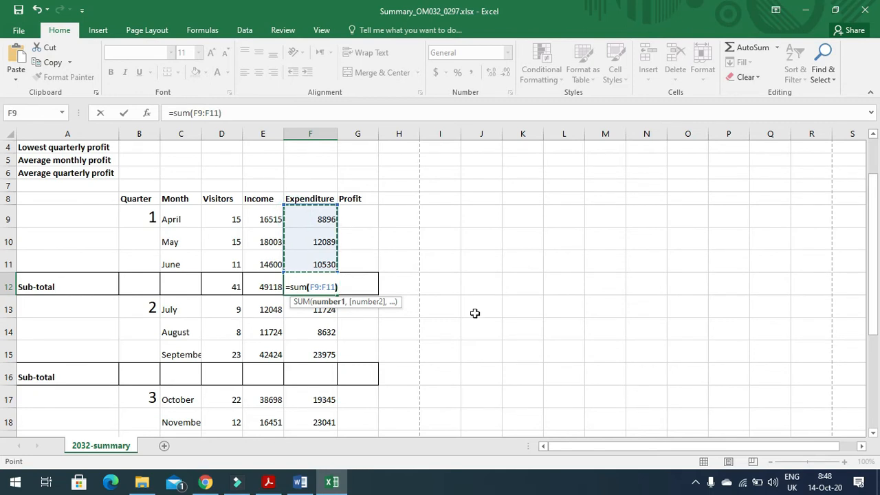
key(Return)
click(269, 481)
scroll(255, 338, down, 3)
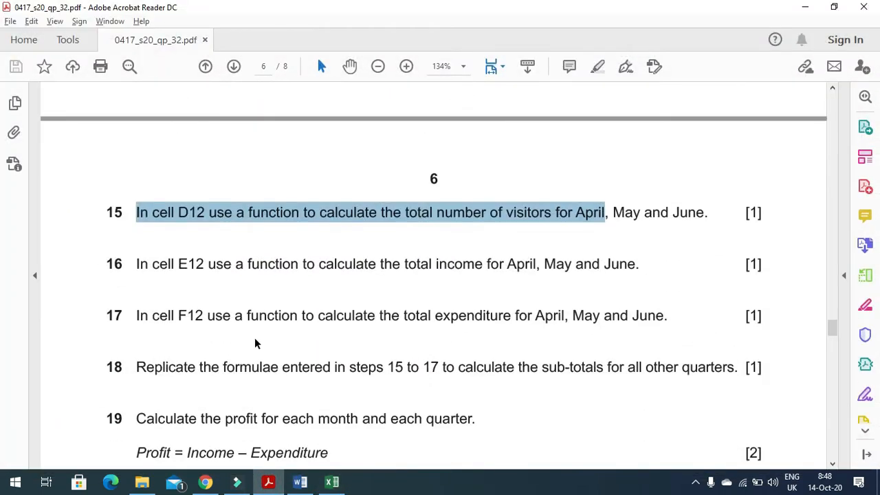
mouse_move(138, 312)
mouse_down()
mouse_move(661, 308)
mouse_move(712, 324)
mouse_up()
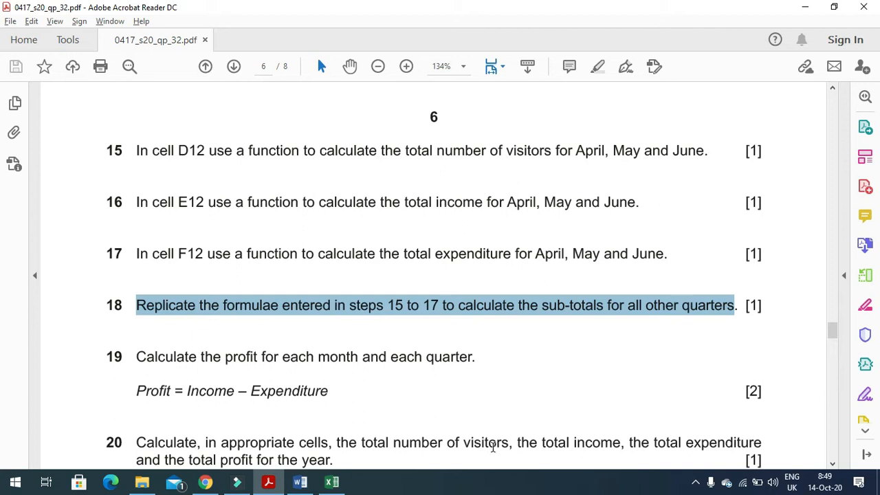
click(270, 483)
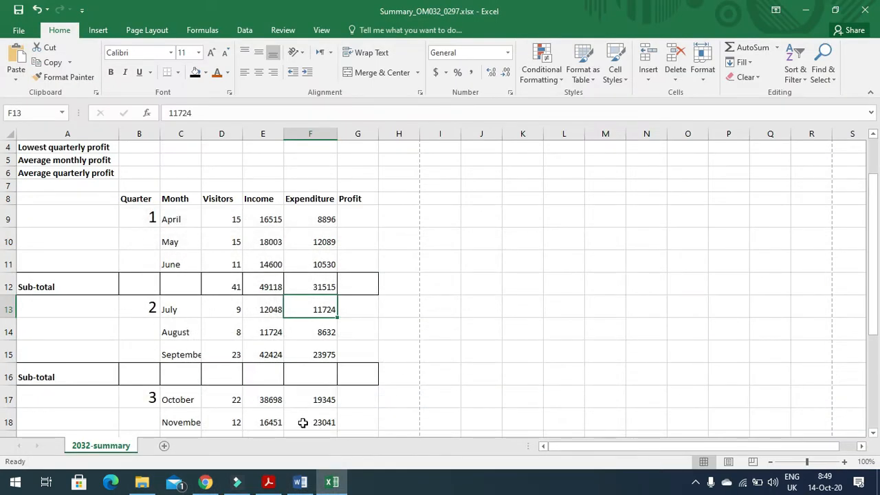
Enter =SUM(D9:D11) in D16 as the quarter 2 visitors sub-total
scroll(302, 422, down, 1)
click(223, 339)
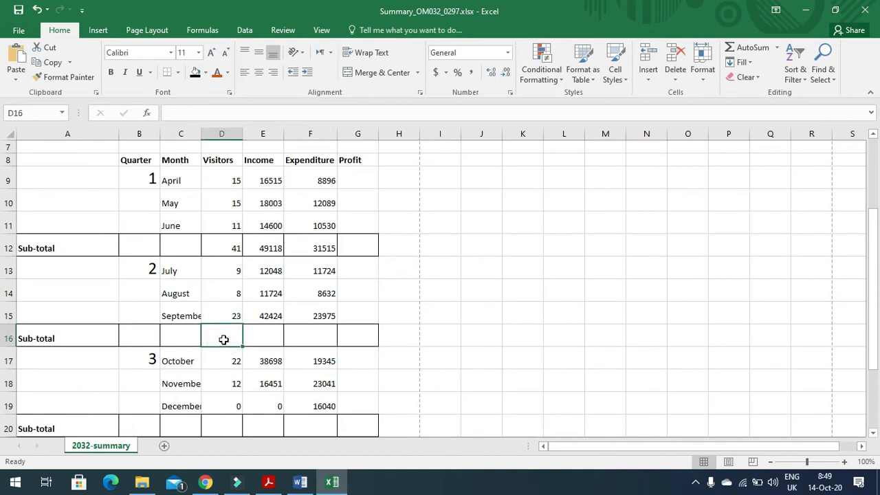
scroll(223, 339, down, 1)
click(224, 378)
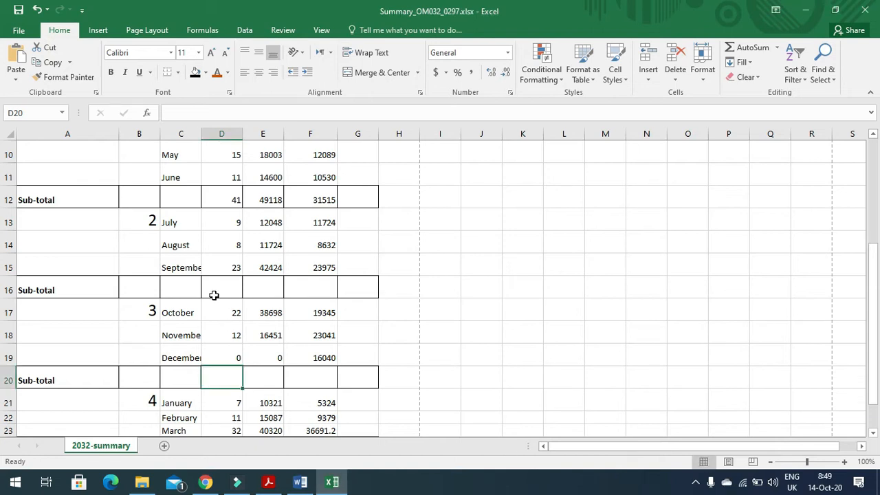
scroll(224, 310, up, 2)
click(221, 374)
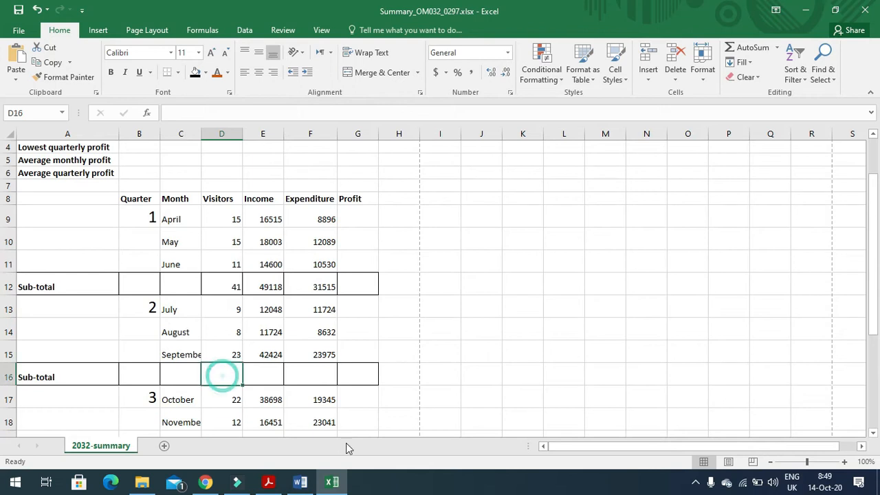
text(=)
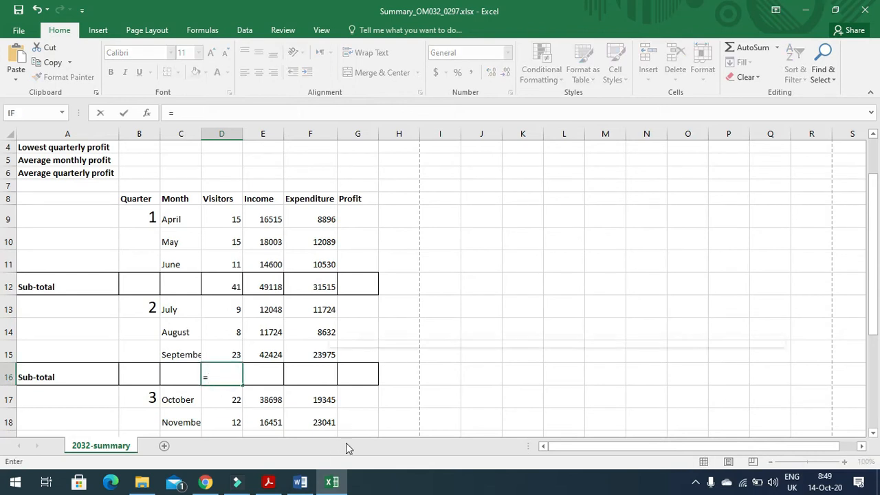
text(sum()
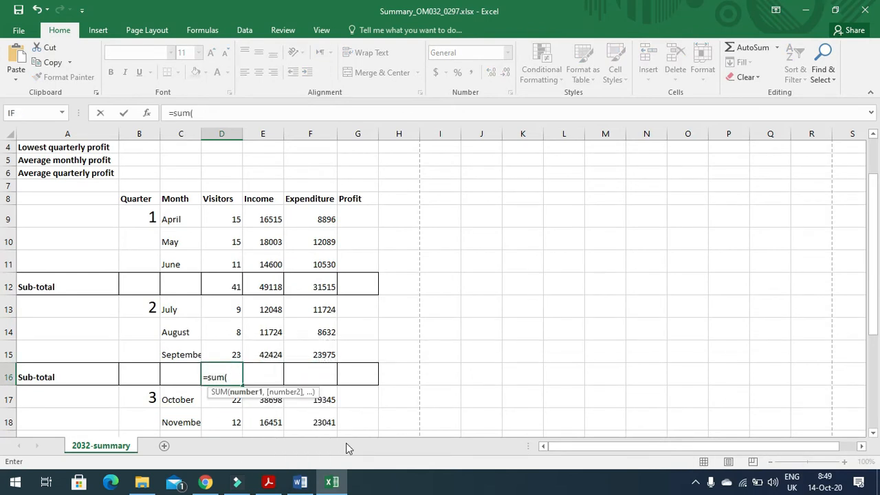
drag(232, 218, 229, 262)
text())
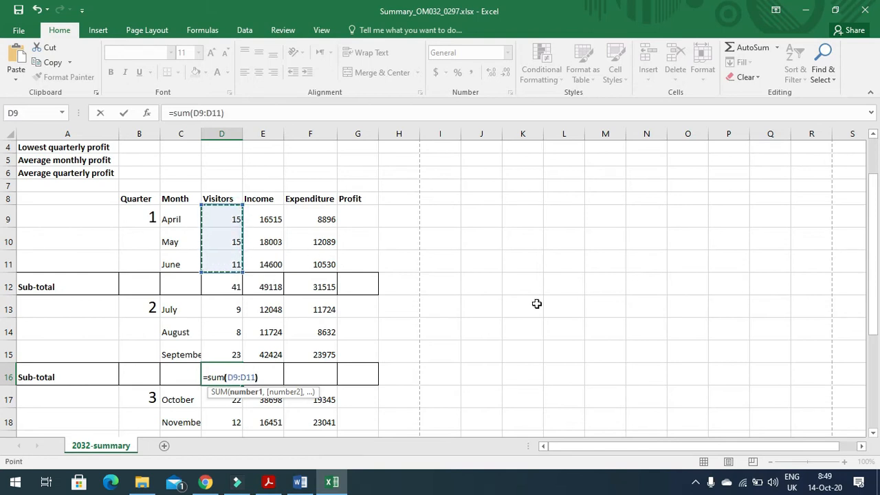
key(Return)
Fill the D16 sub-total across to F16 for income and expenditure, then check E16
click(230, 372)
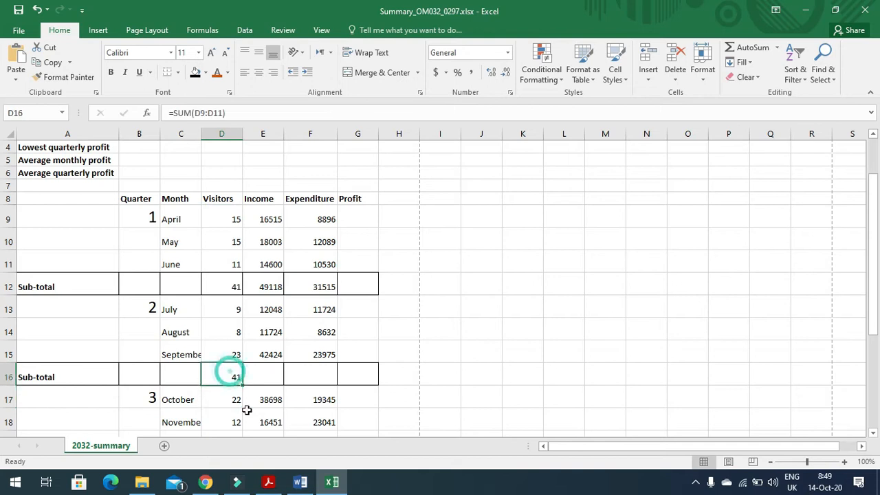
drag(242, 385, 342, 394)
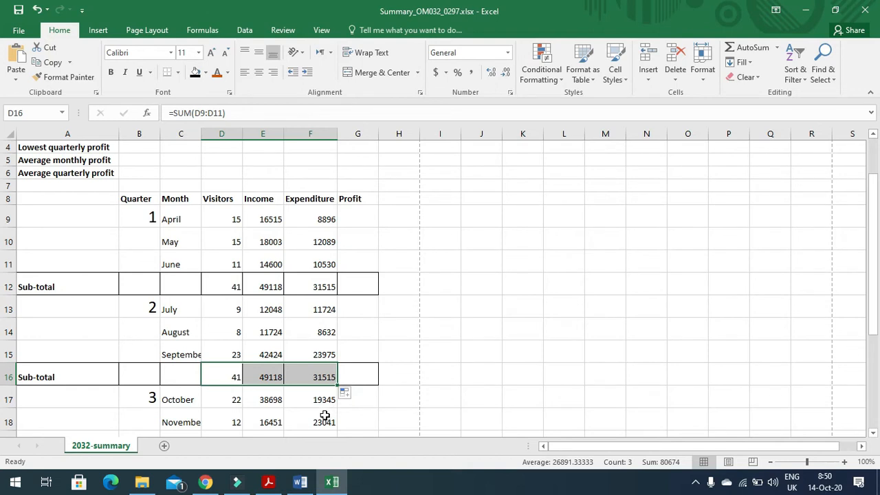
click(270, 374)
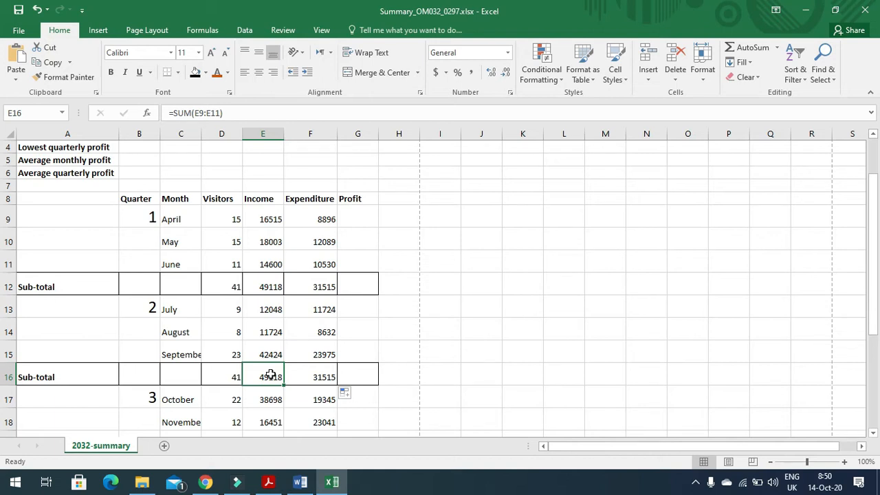
click(217, 379)
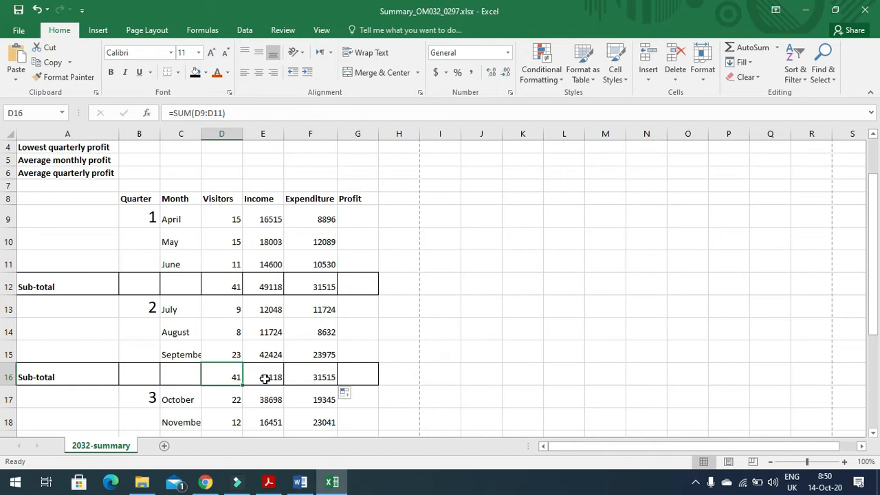
Correct D16's formula to =SUM(D13:D15) so it shows 40 visitors
double_click(226, 378)
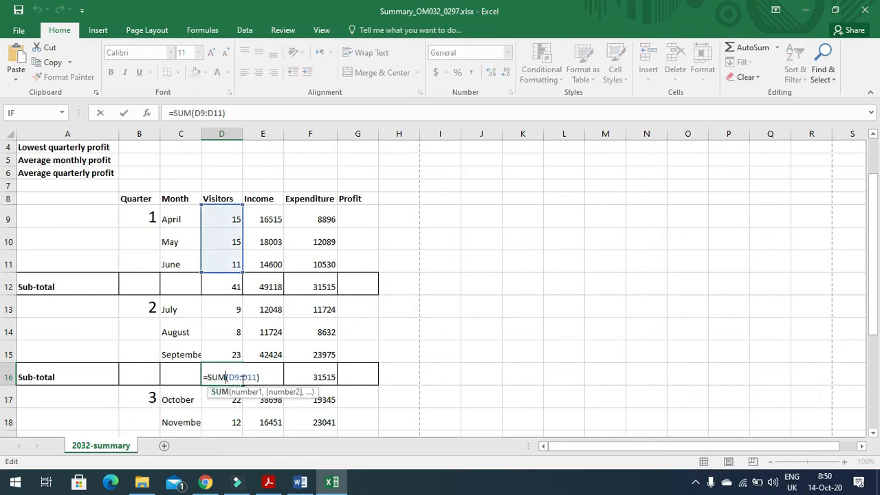
drag(229, 309, 227, 347)
double_click(227, 377)
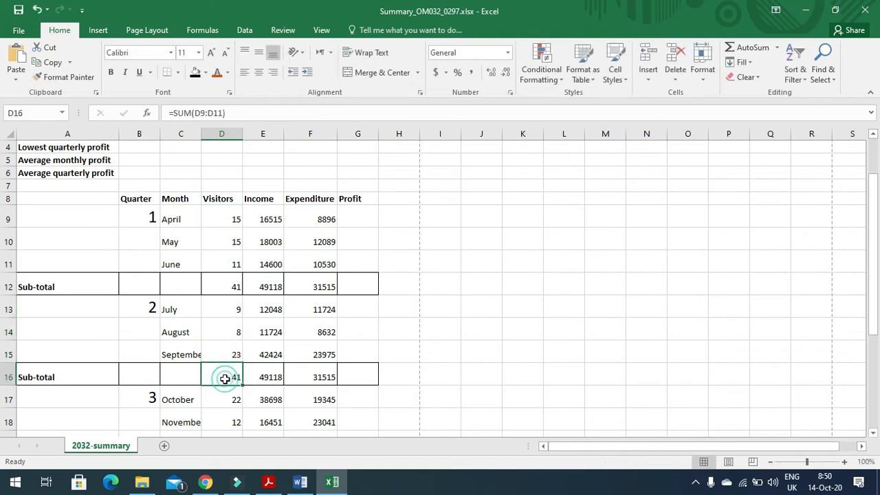
drag(257, 377, 229, 377)
drag(234, 304, 234, 352)
key(ctrl+Return)
key(Return)
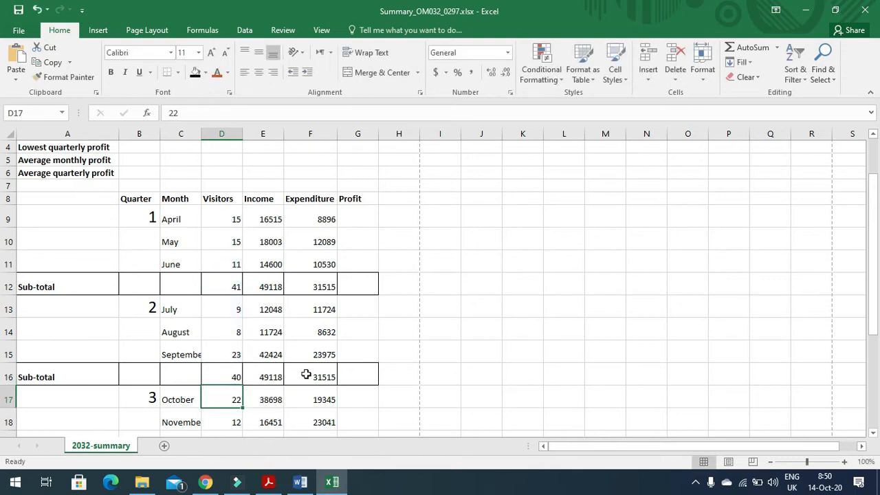
Fill the corrected sub-total across to F16, giving 66196 income and 44331 expenditure
click(235, 377)
drag(242, 386, 325, 386)
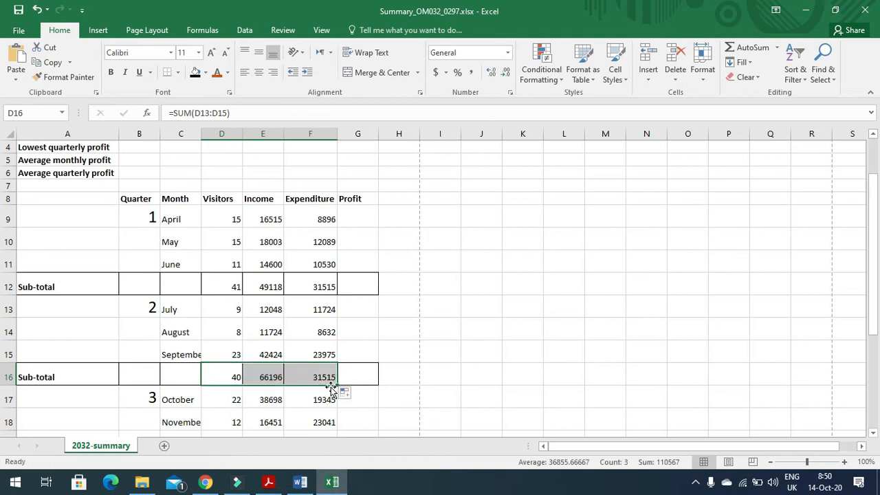
click(265, 378)
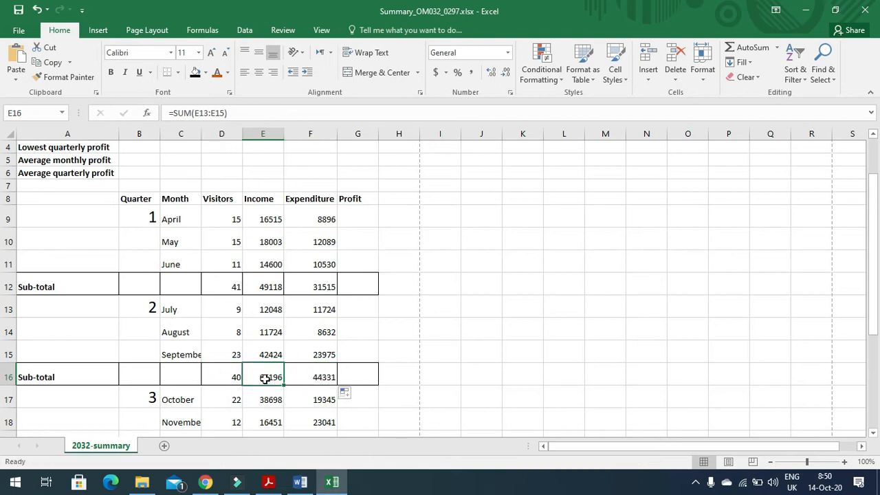
click(318, 377)
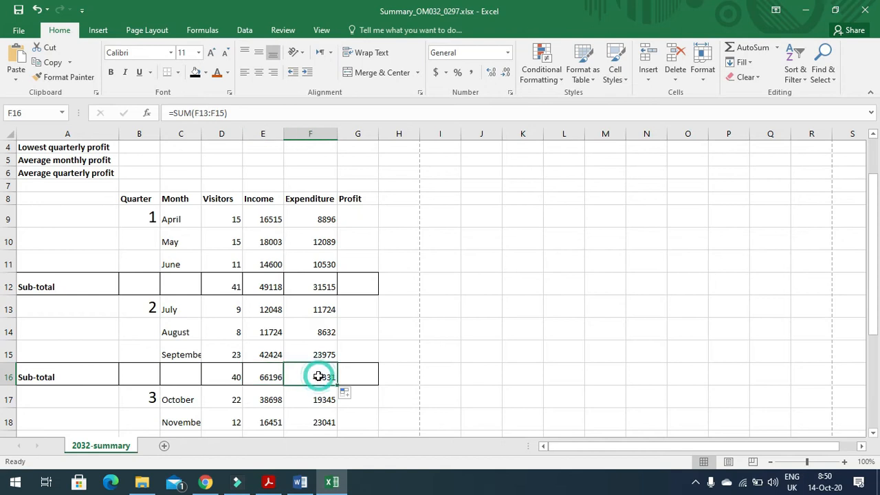
scroll(316, 376, down, 3)
Enter =SUM(D17:D19) in D20 and fill it across to F20 for quarter 3
scroll(213, 334, up, 1)
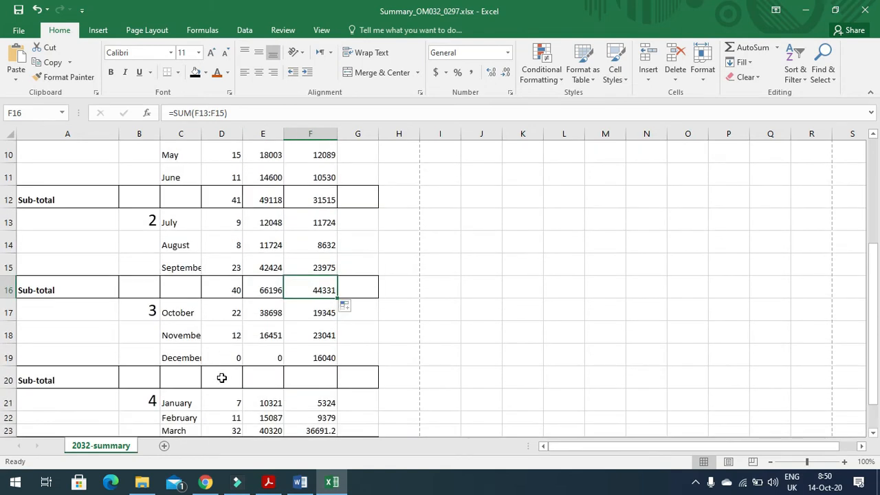
click(222, 377)
text(=s)
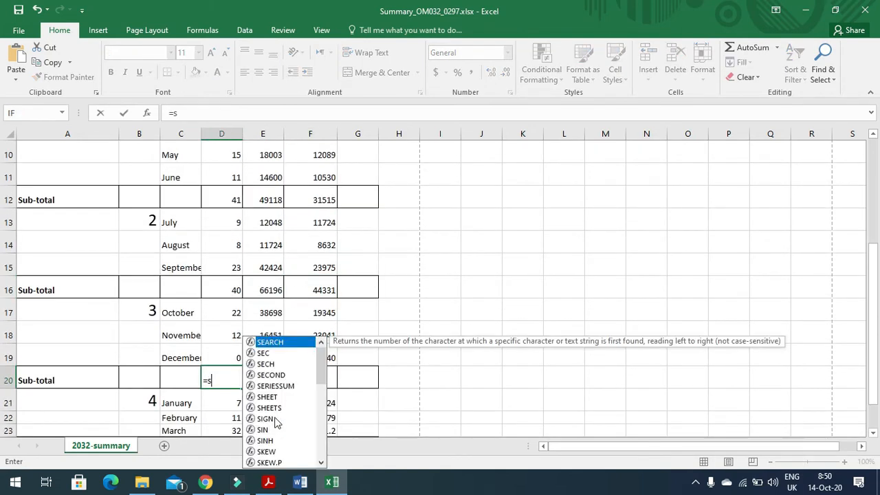
text(um()
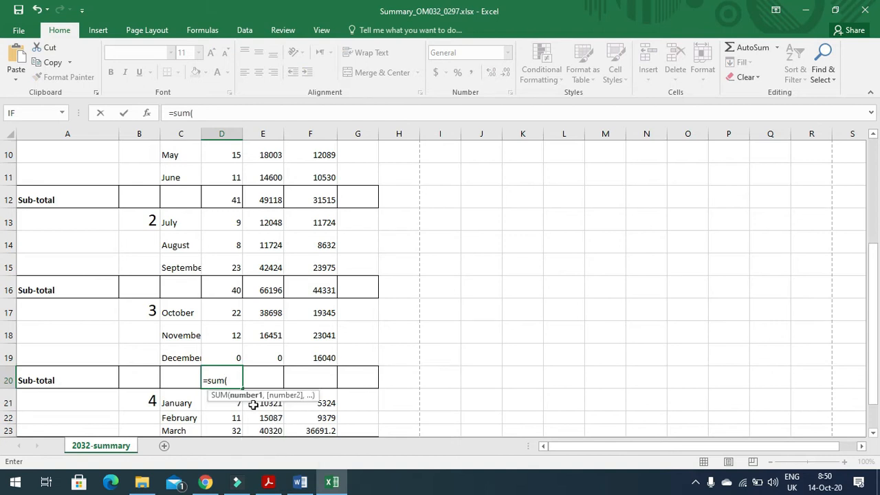
drag(220, 311, 224, 354)
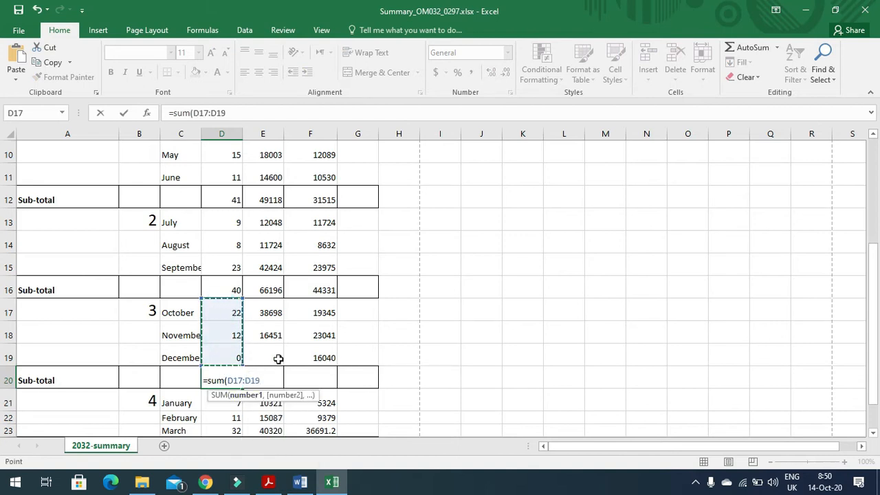
text())
key(Return)
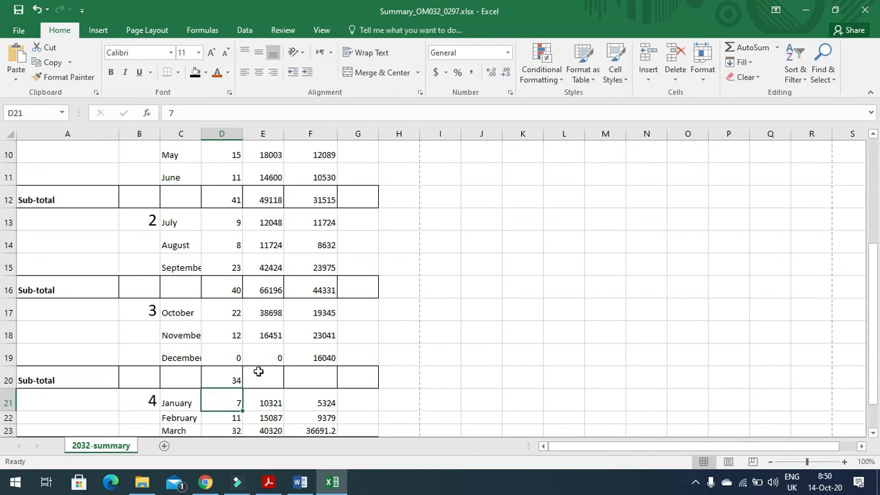
click(235, 379)
drag(242, 389, 336, 385)
Enter =SUM(D21:D23) in D24 and fill it across to F24 for quarter 4
scroll(284, 408, down, 3)
scroll(284, 408, up, 1)
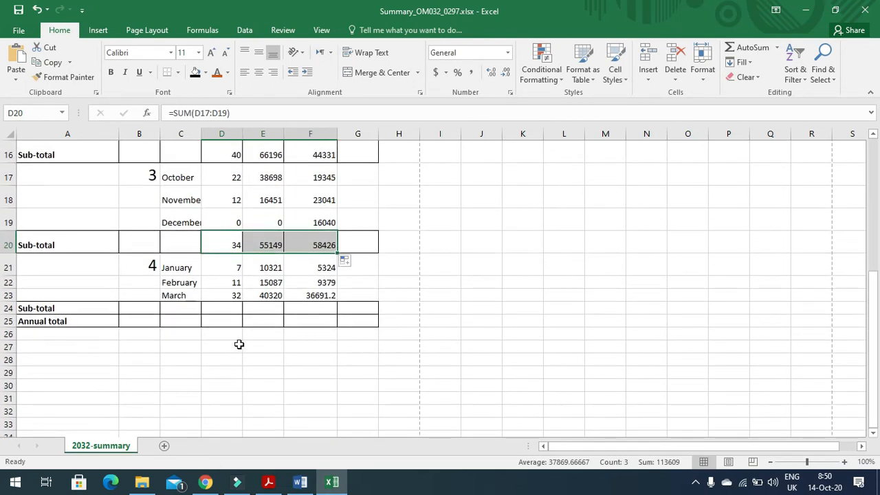
click(228, 308)
text(=)
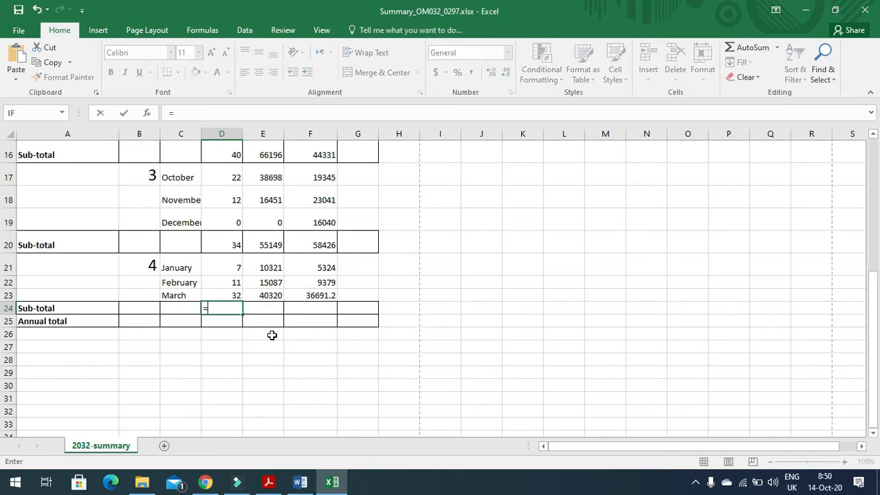
text(sum)
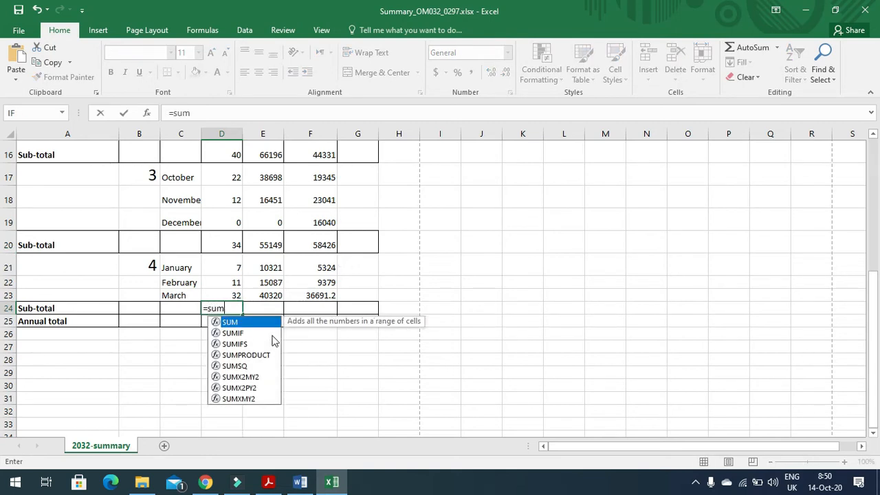
text(()
drag(232, 265, 234, 294)
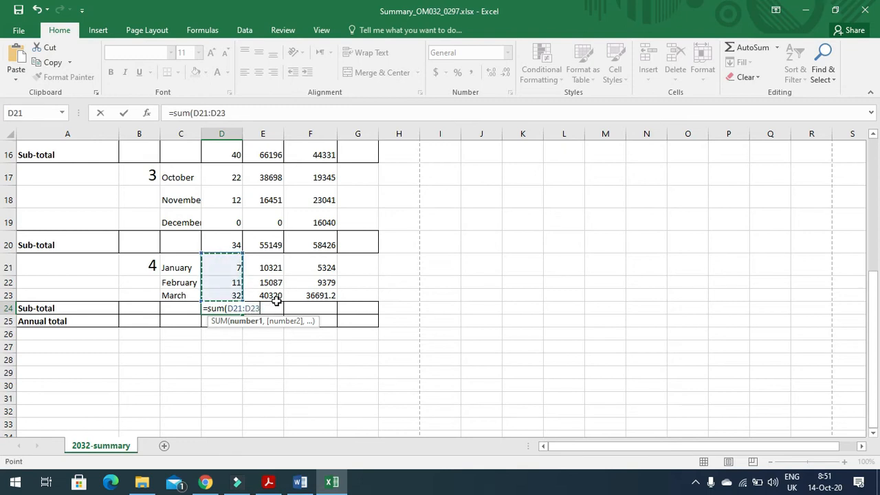
key(Return)
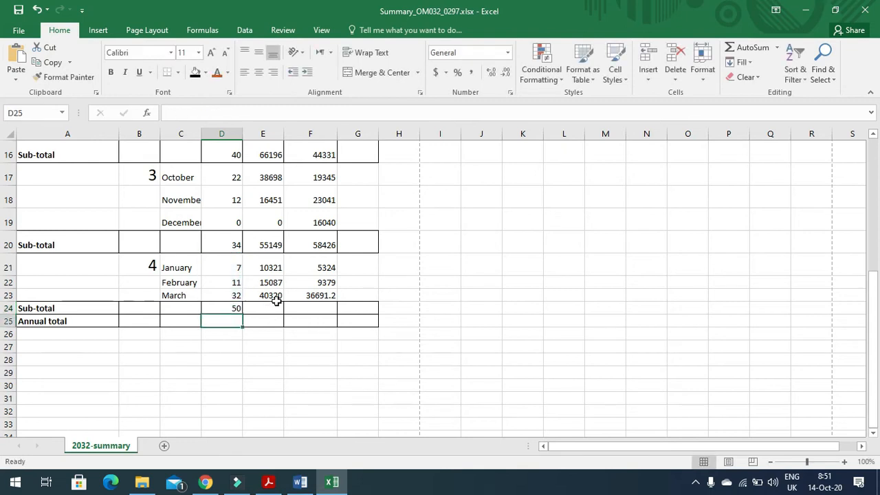
click(229, 309)
drag(242, 314, 342, 311)
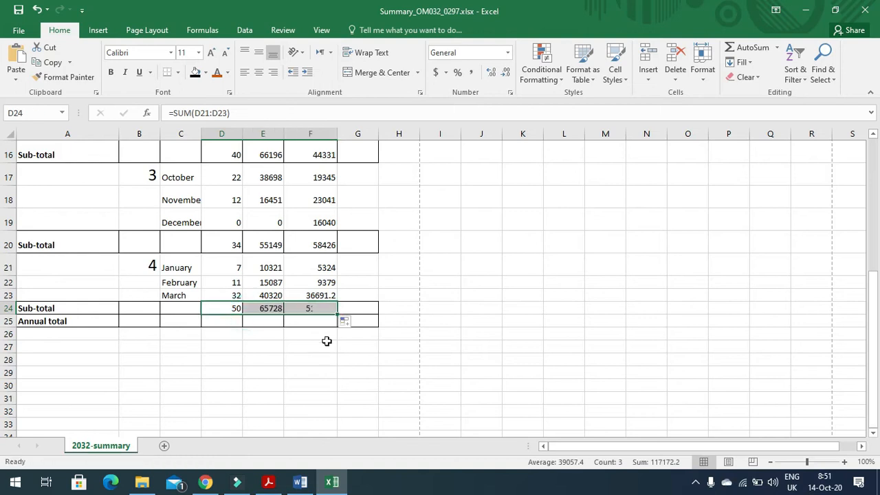
click(268, 483)
scroll(226, 351, down, 3)
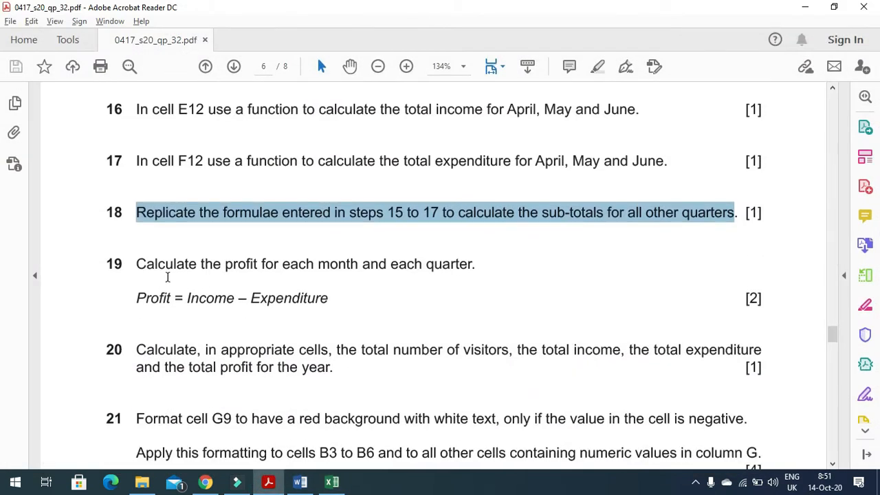
drag(138, 265, 466, 274)
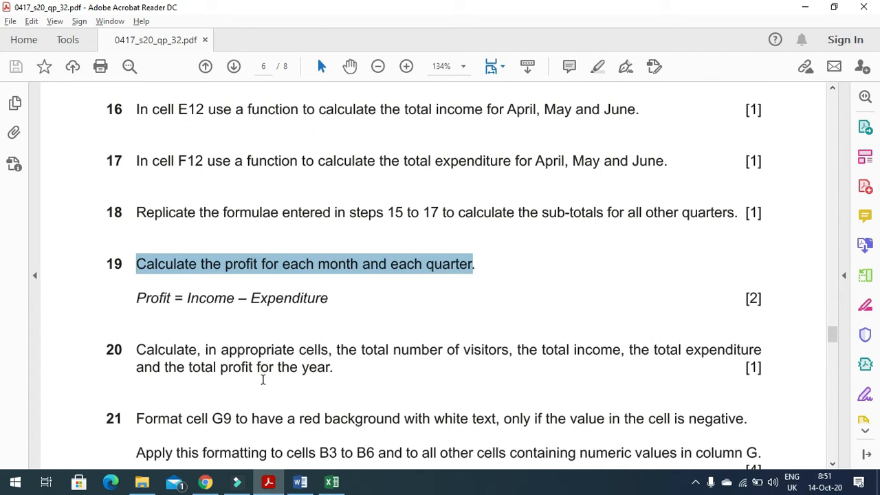
click(332, 482)
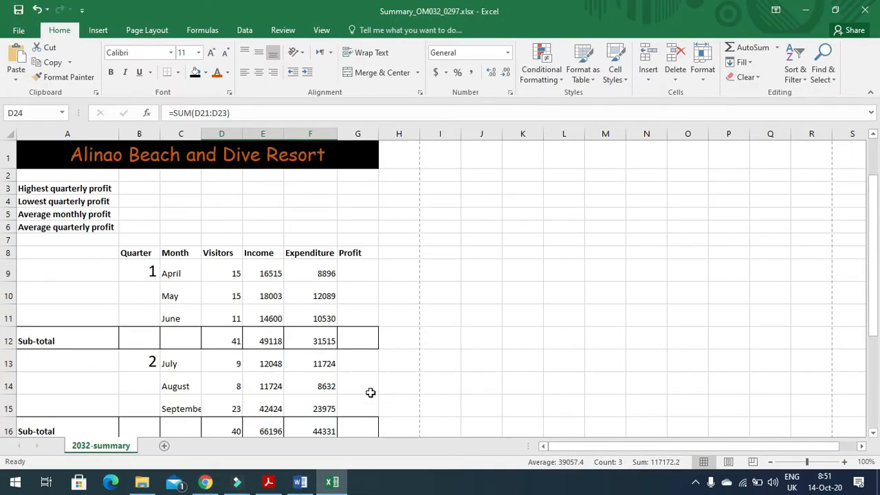
Enter =E9-F9 in G9 and fill it down to G11 for April–June profits
click(350, 277)
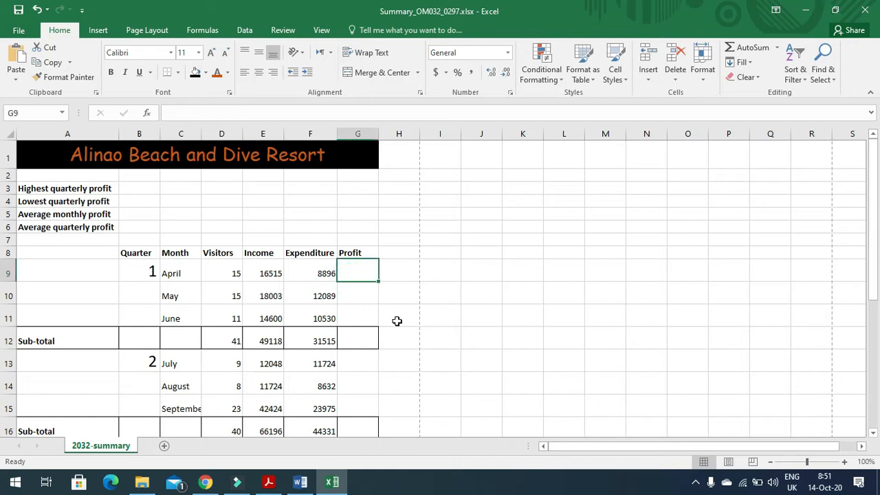
text(=)
click(256, 274)
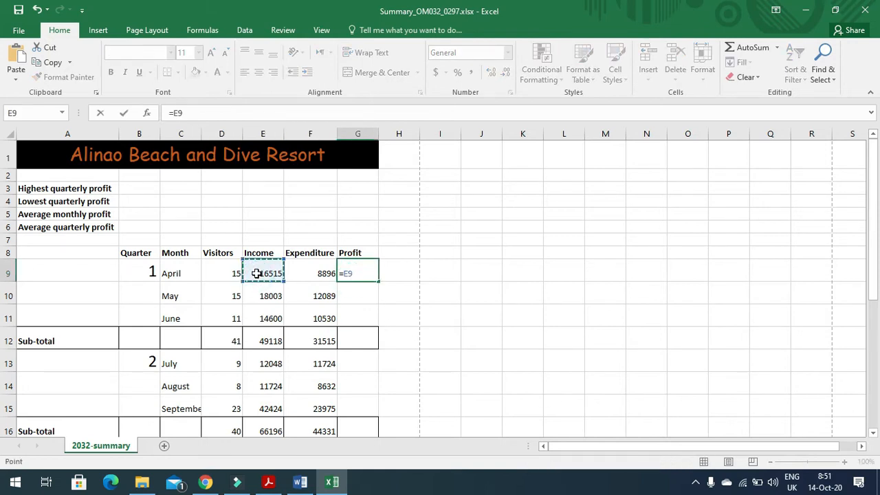
text(-)
click(310, 273)
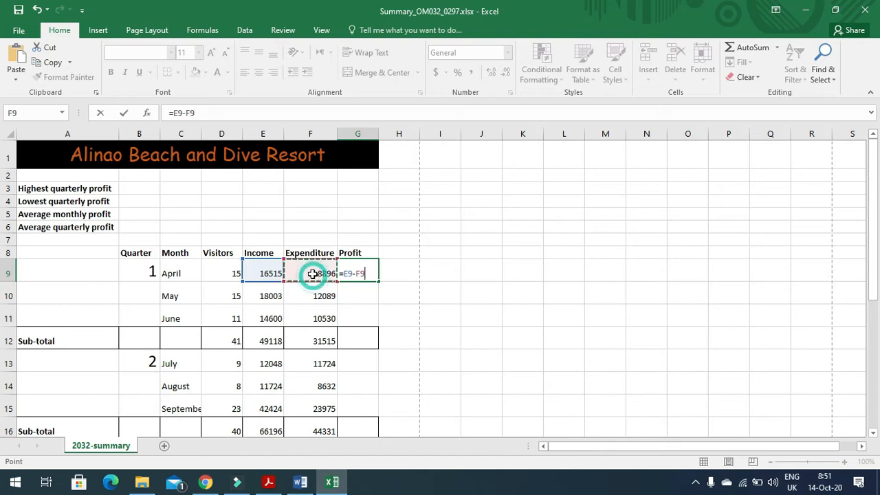
key(Return)
click(357, 274)
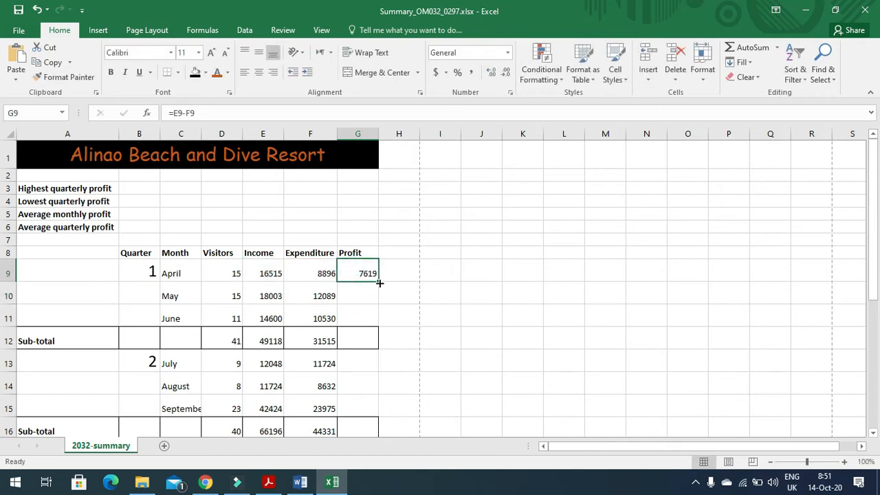
click(270, 483)
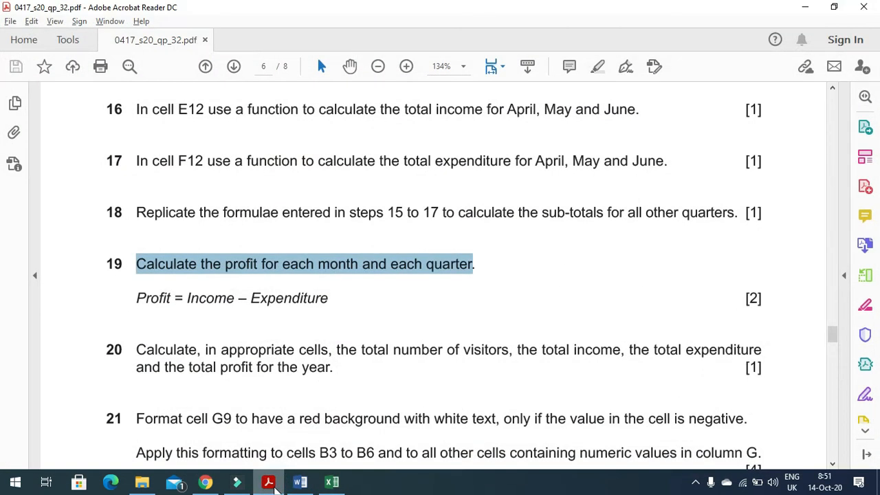
click(274, 487)
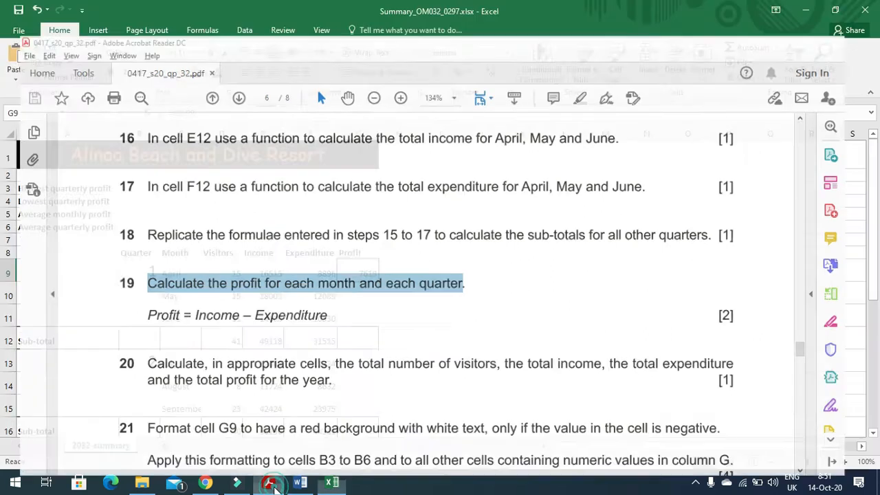
drag(379, 281, 378, 323)
click(365, 296)
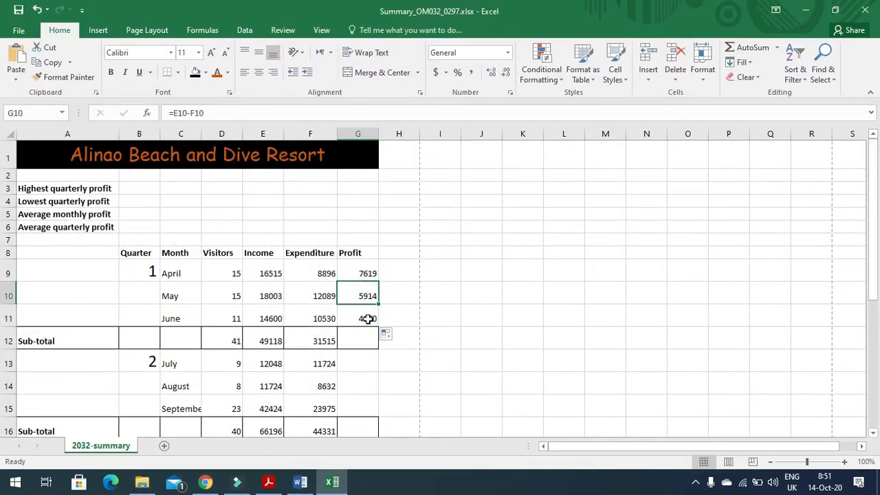
click(367, 317)
Enter =E13-F13 in G13 and fill it down to G15 for July–September
scroll(399, 402, down, 1)
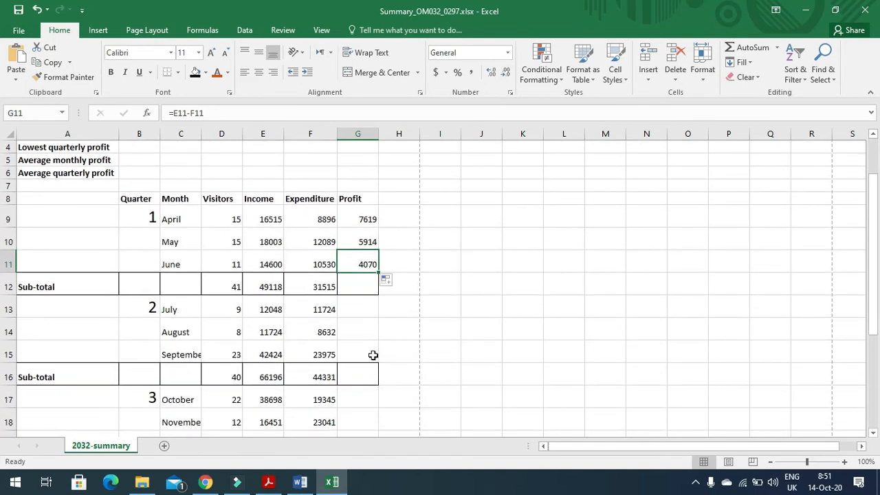
click(359, 310)
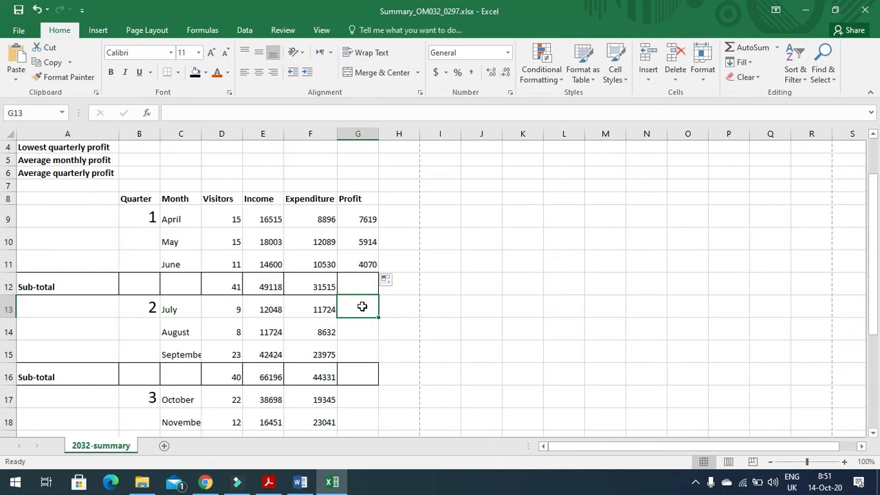
text(=)
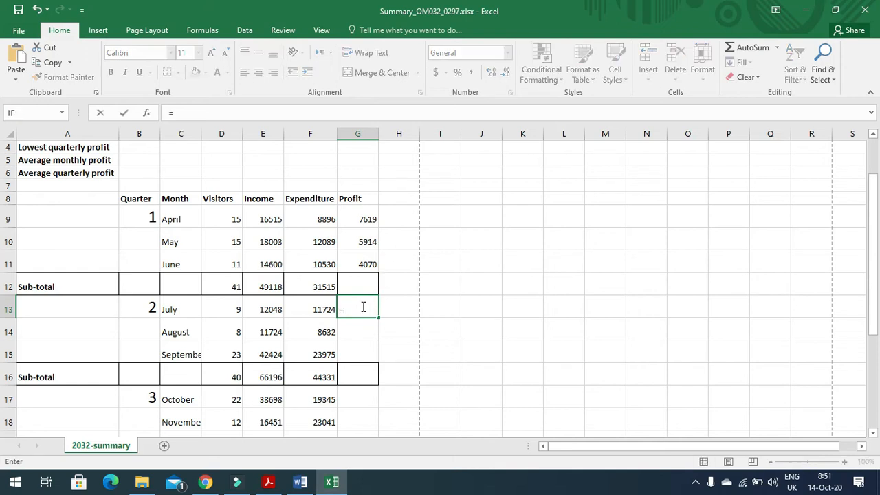
click(278, 313)
text(-)
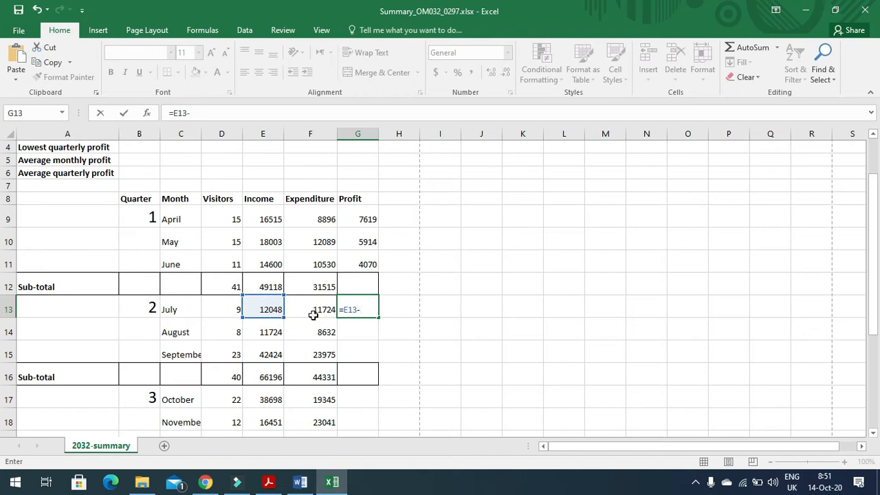
click(314, 310)
key(ctrl+Return)
key(Return)
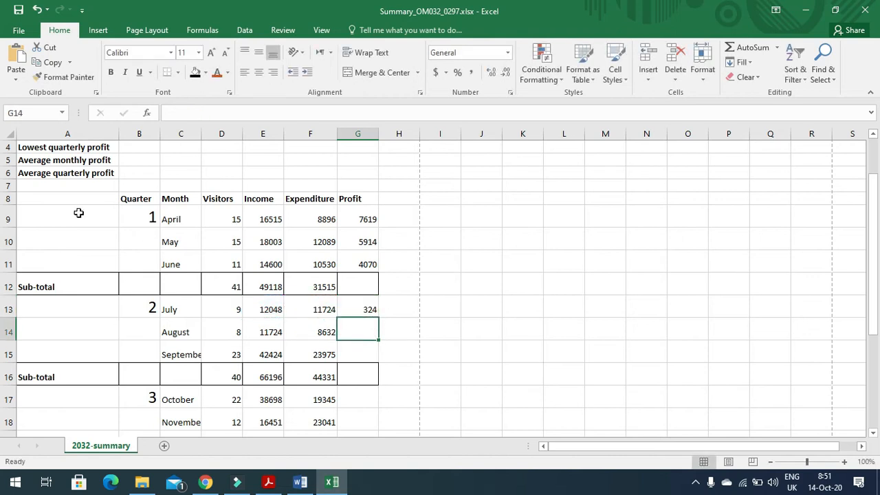
click(363, 307)
drag(380, 319, 379, 358)
Enter =E17-F17 in G17 and fill it down to G19 for October–December
scroll(376, 379, down, 1)
click(364, 360)
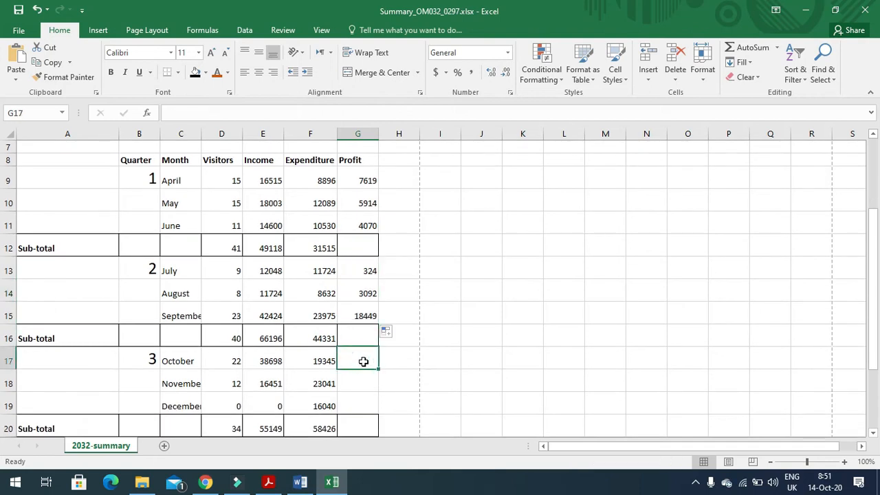
text(=)
click(278, 358)
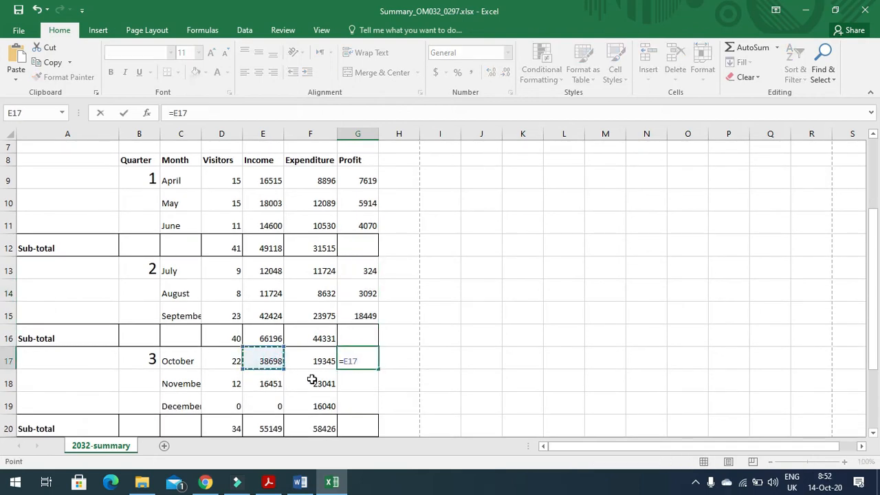
text(-)
click(314, 364)
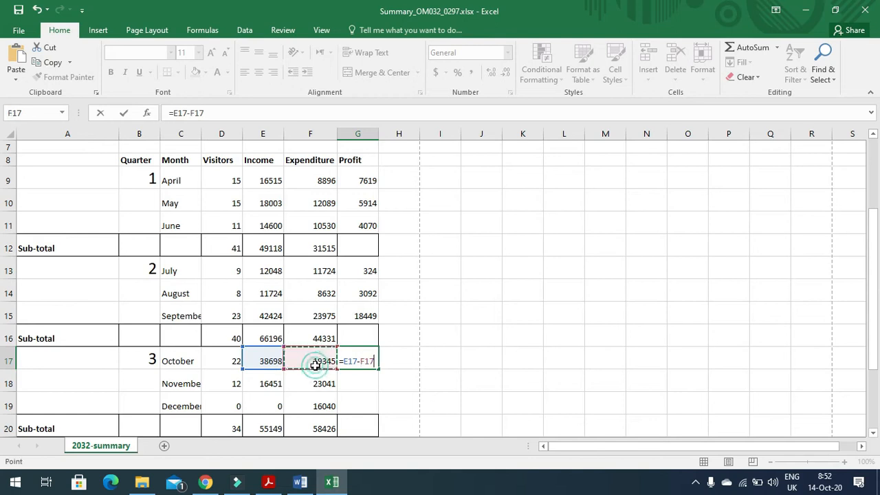
key(Return)
click(349, 361)
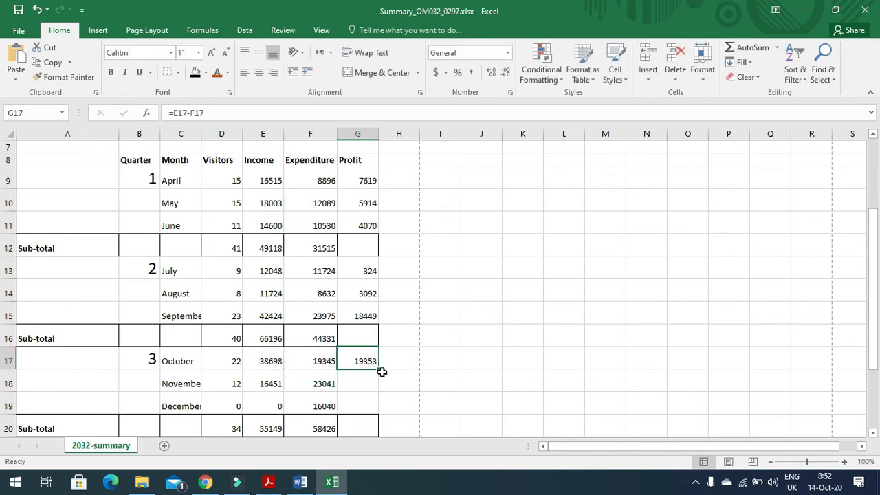
drag(378, 371, 386, 414)
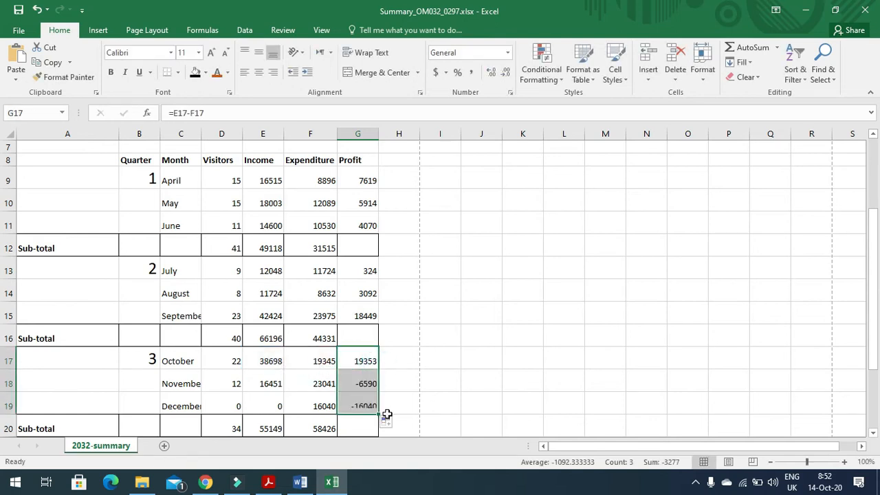
Enter =E21-F21 in G21 and fill it down to G23 for January–March
scroll(389, 414, down, 3)
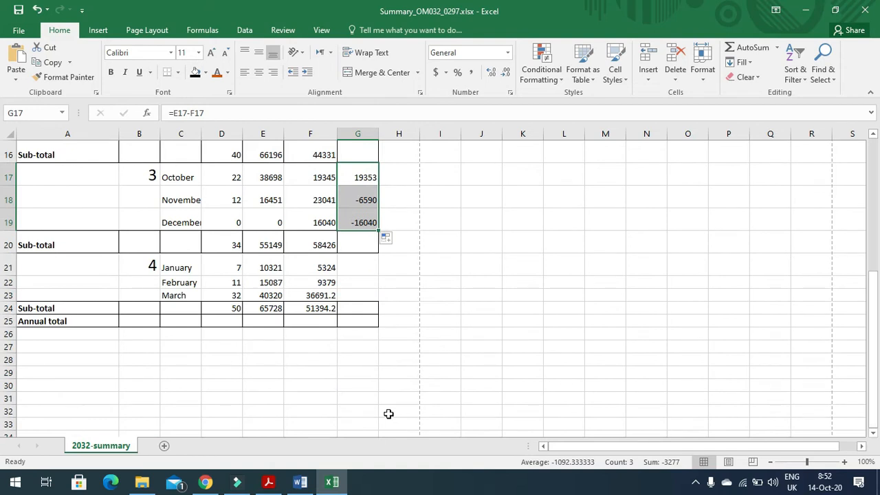
click(352, 270)
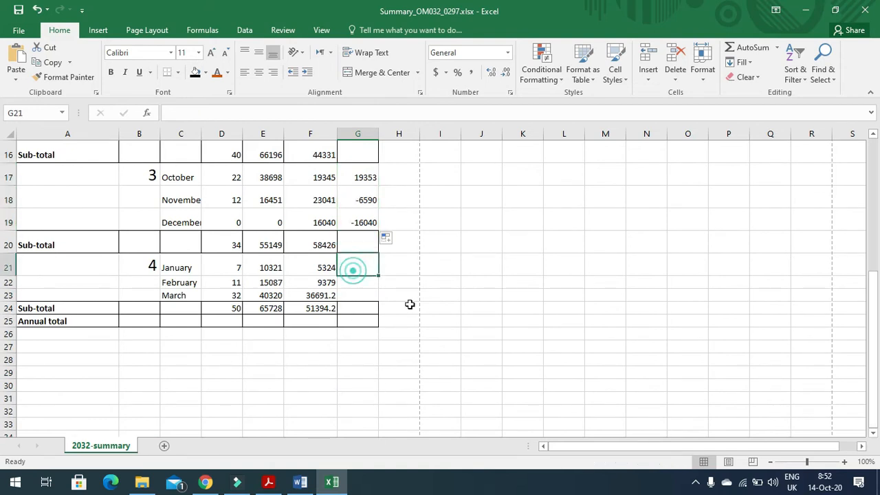
text(=)
click(270, 266)
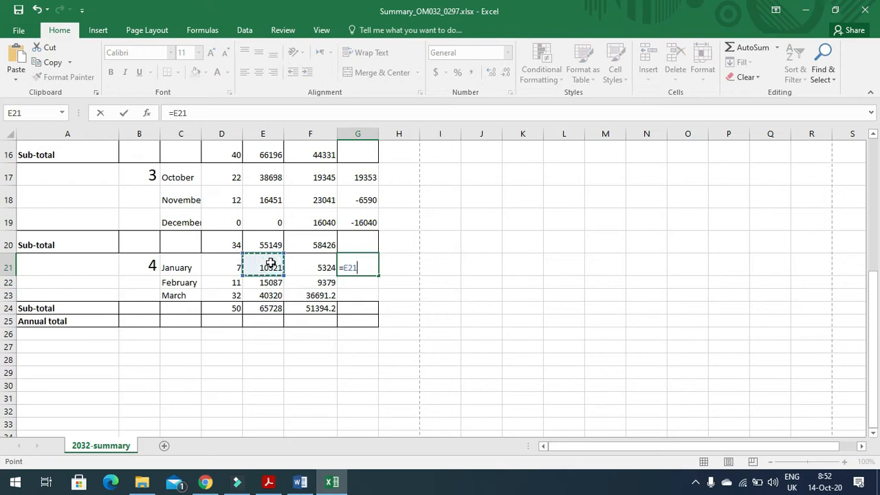
text(-)
click(306, 259)
key(Return)
click(369, 266)
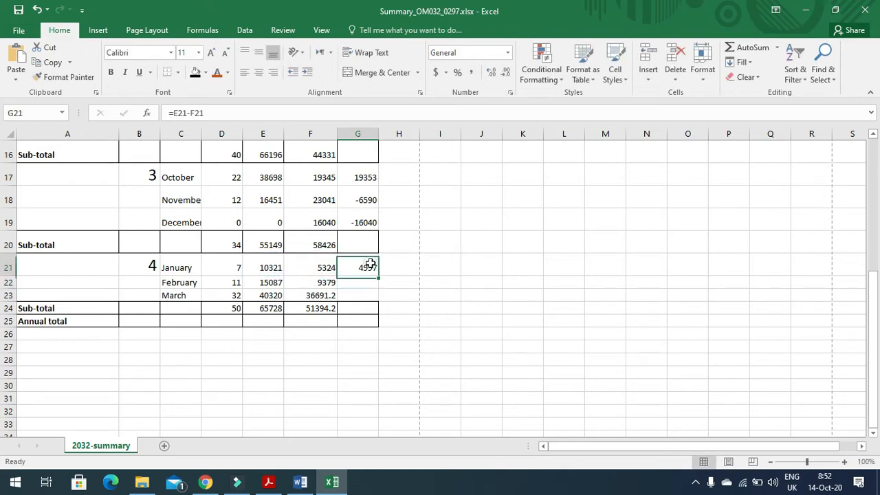
drag(378, 277, 380, 302)
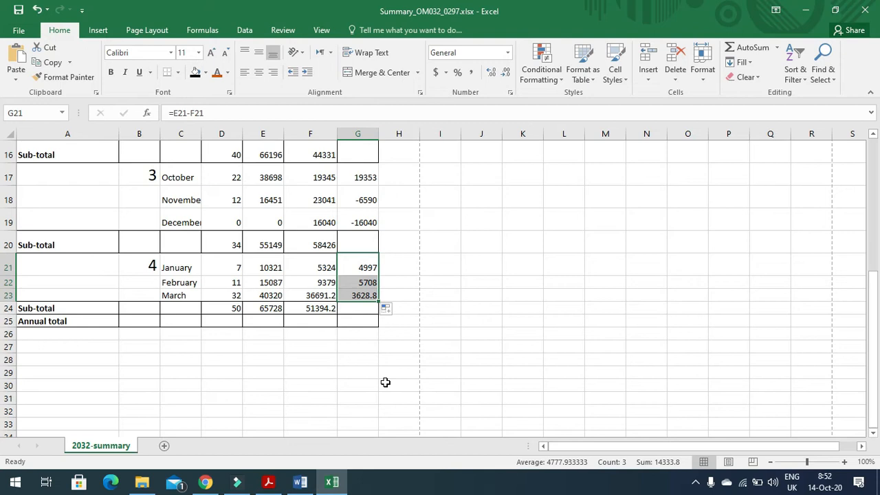
scroll(385, 382, up, 3)
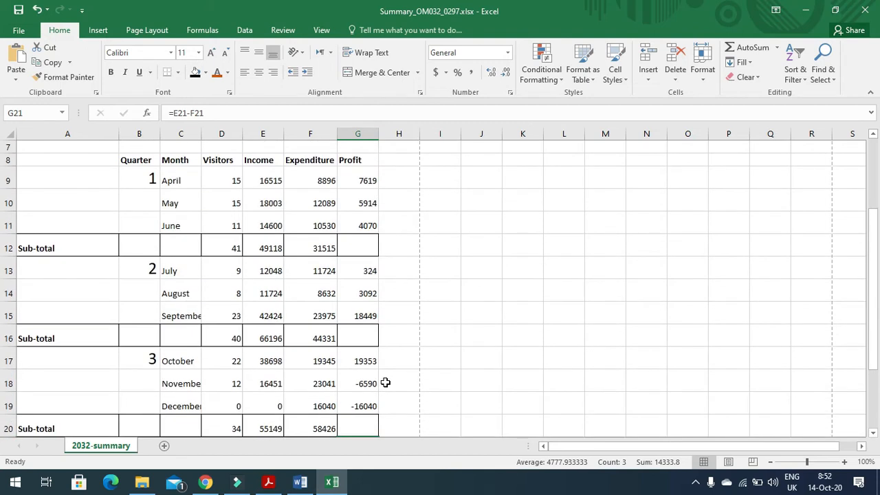
click(268, 482)
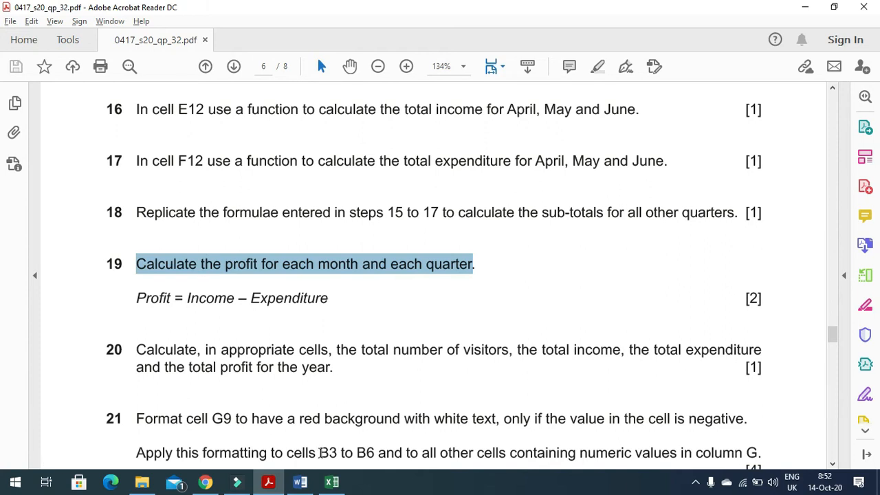
Fill the F12 and F16 sub-totals into G12 and G16, giving 17603 and 21865
click(331, 482)
scroll(357, 410, up, 2)
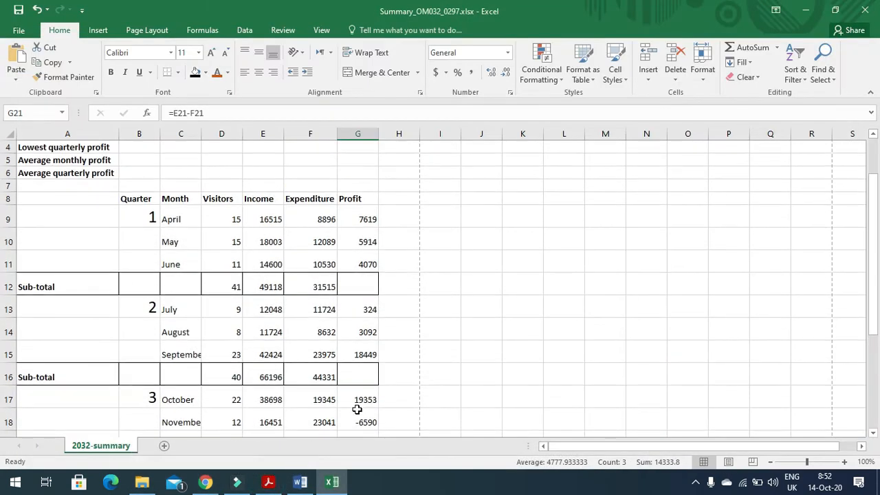
click(366, 287)
click(317, 288)
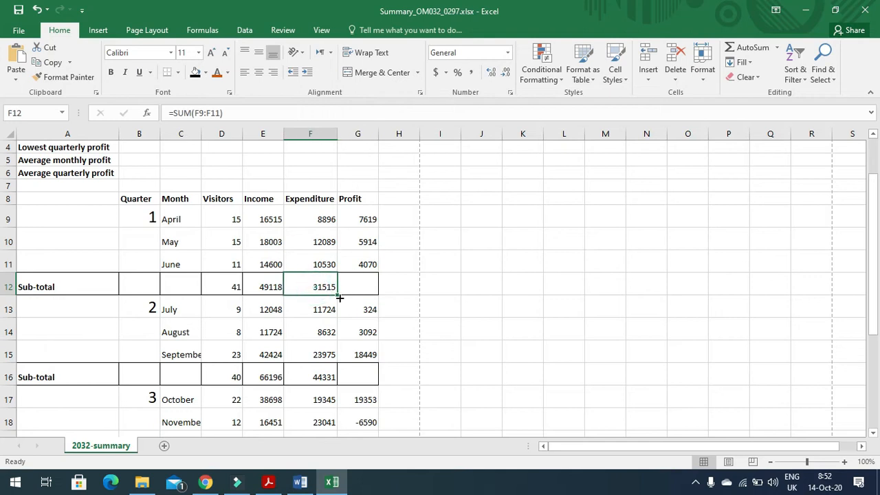
drag(336, 296, 371, 292)
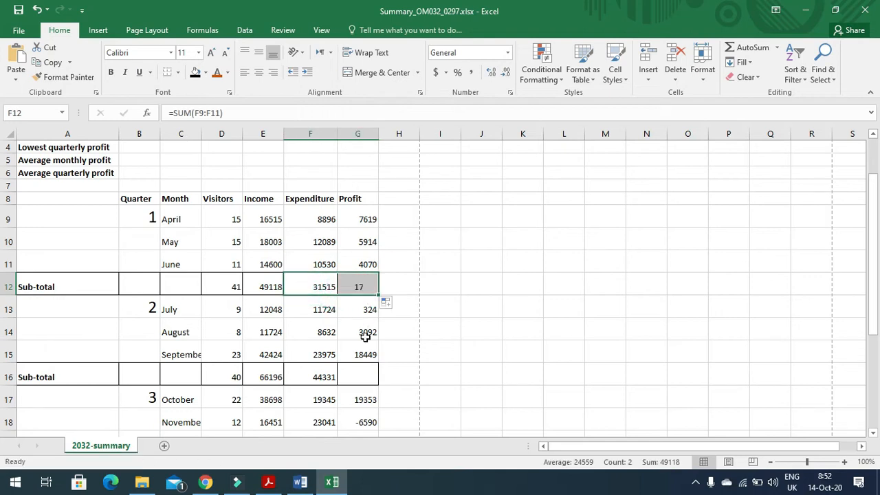
click(319, 378)
drag(337, 387, 371, 388)
Fill the quarter 3 and 4 sub-totals into G20 and G24, giving -3277 and 14333.8
scroll(349, 411, down, 1)
scroll(350, 411, down, 1)
click(322, 380)
scroll(352, 345, down, 3)
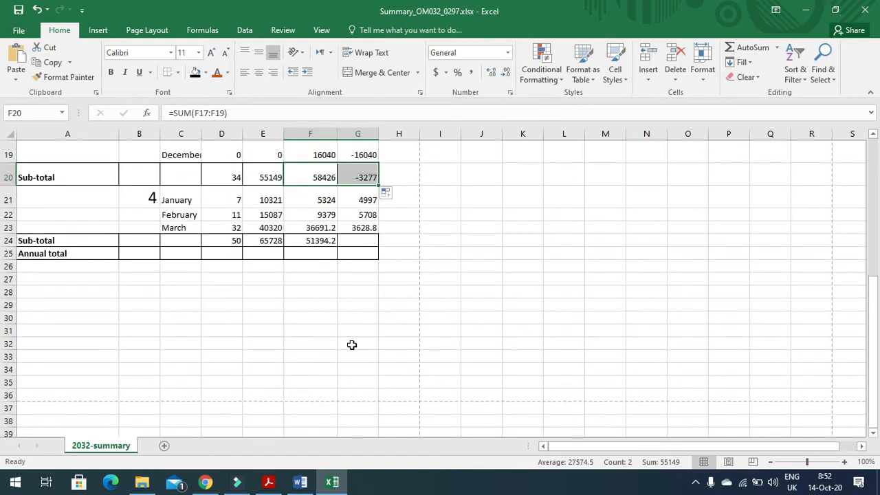
click(321, 244)
drag(336, 252, 366, 249)
click(267, 481)
scroll(289, 375, down, 2)
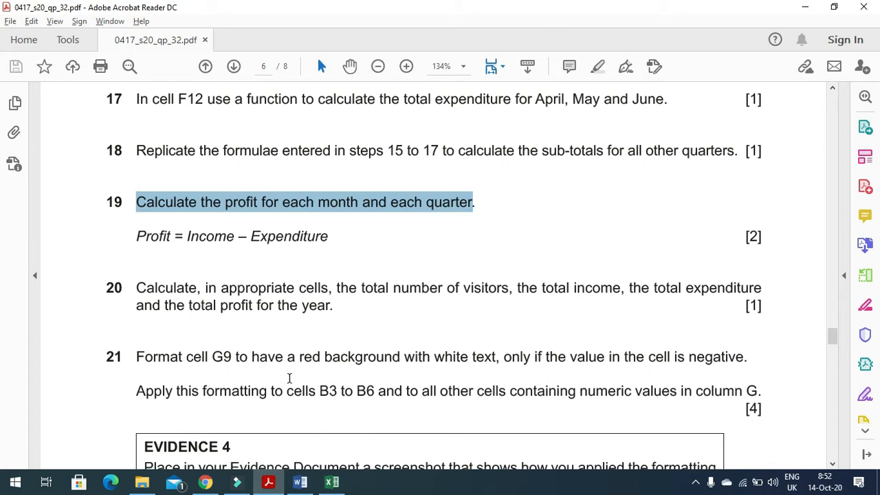
Read step 21 on red formatting for negative values, then return to the Summary workbook
scroll(282, 382, down, 1)
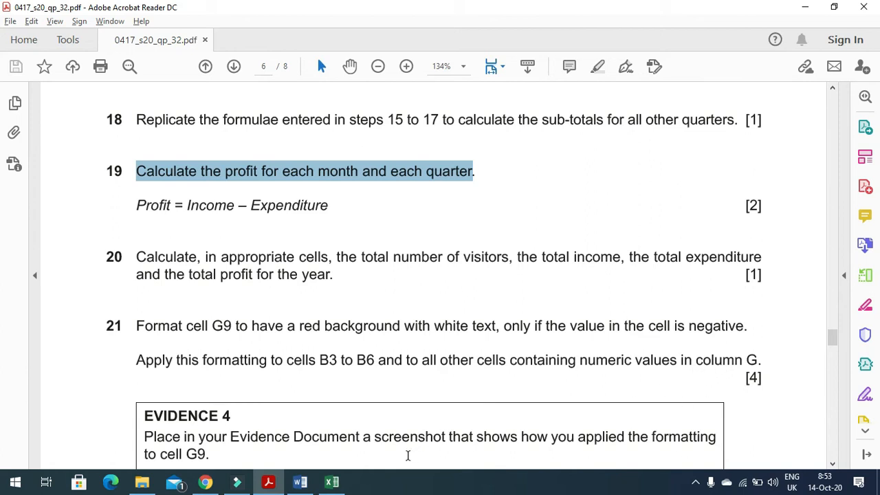
mouse_move(266, 490)
mouse_move(294, 487)
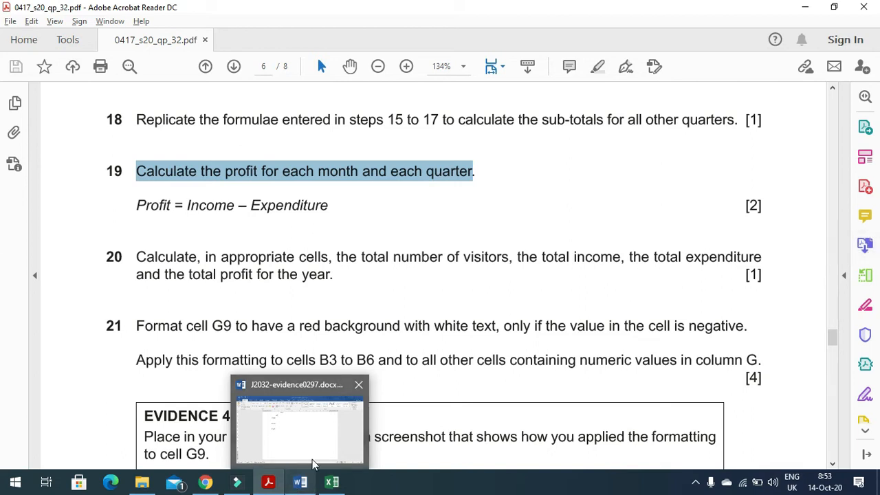
click(332, 483)
scroll(327, 381, up, 6)
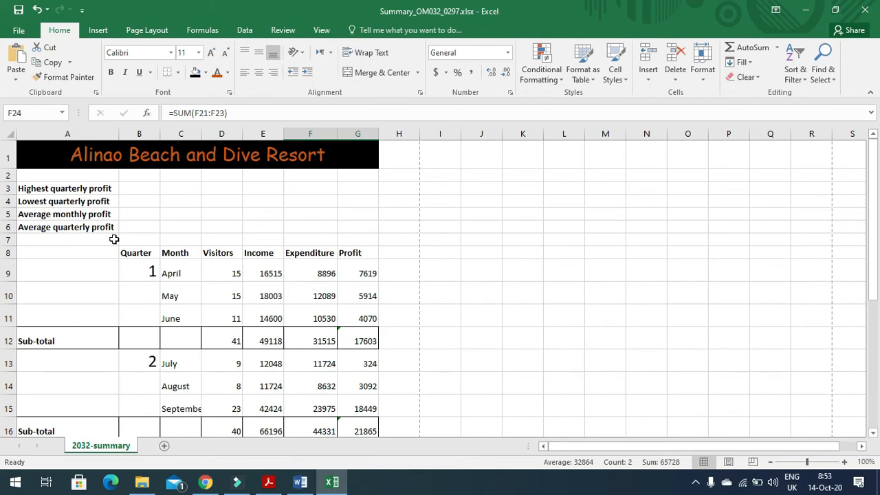
Select cell B4 together with G18:G19
click(142, 199)
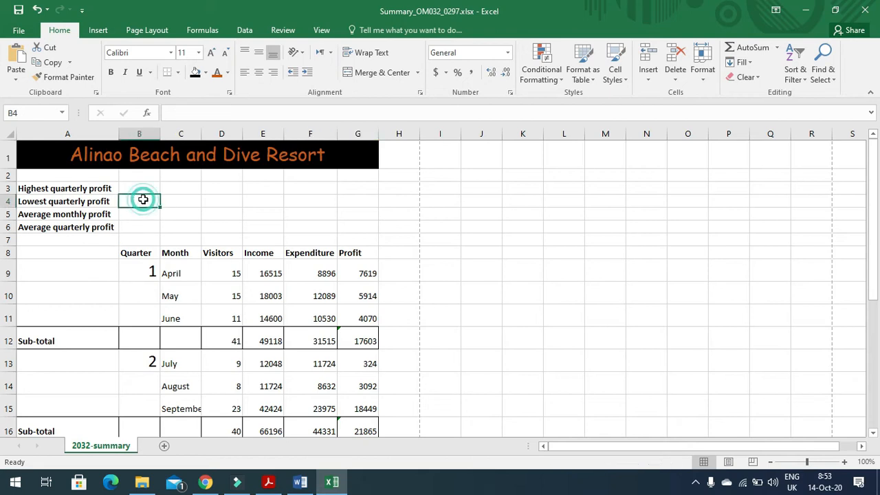
scroll(319, 305, down, 4)
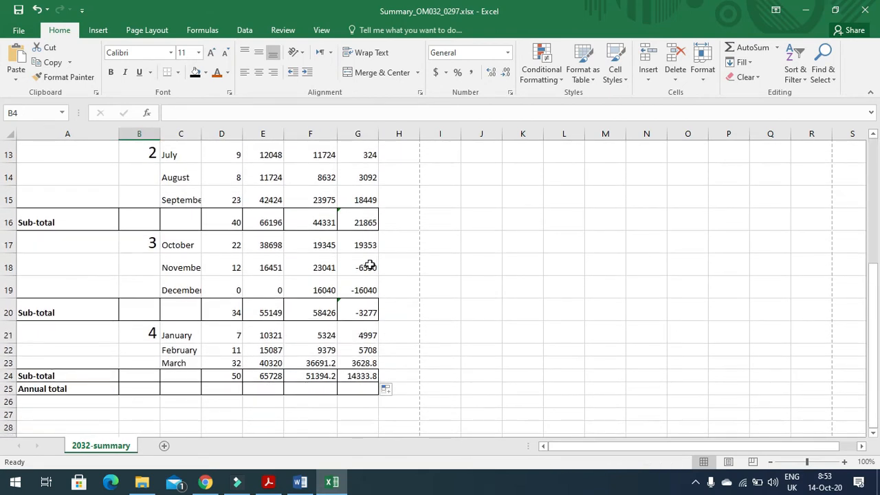
drag(370, 265, 372, 288)
scroll(380, 349, up, 4)
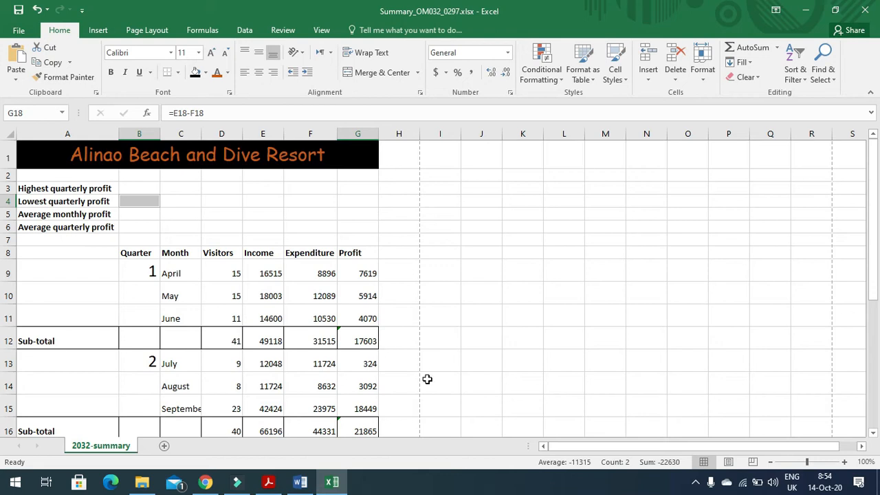
scroll(422, 378, down, 2)
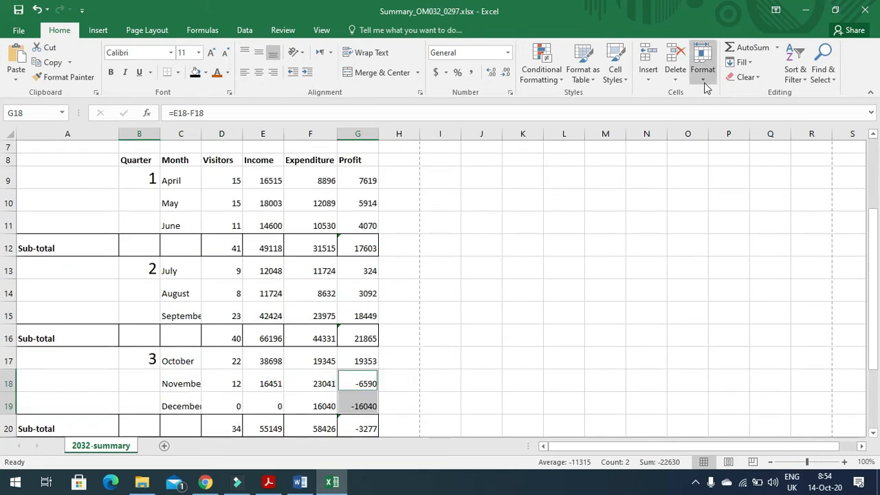
Start a new conditional formatting rule for Cell Value less than 0
click(561, 79)
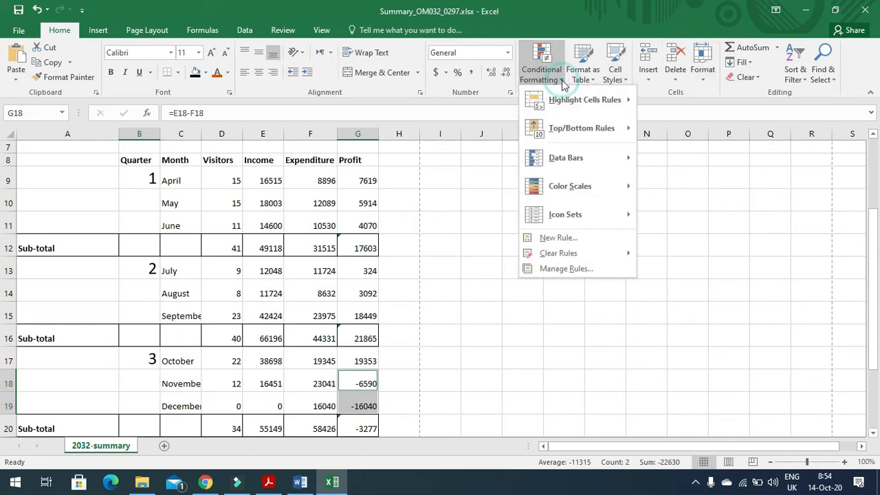
click(567, 268)
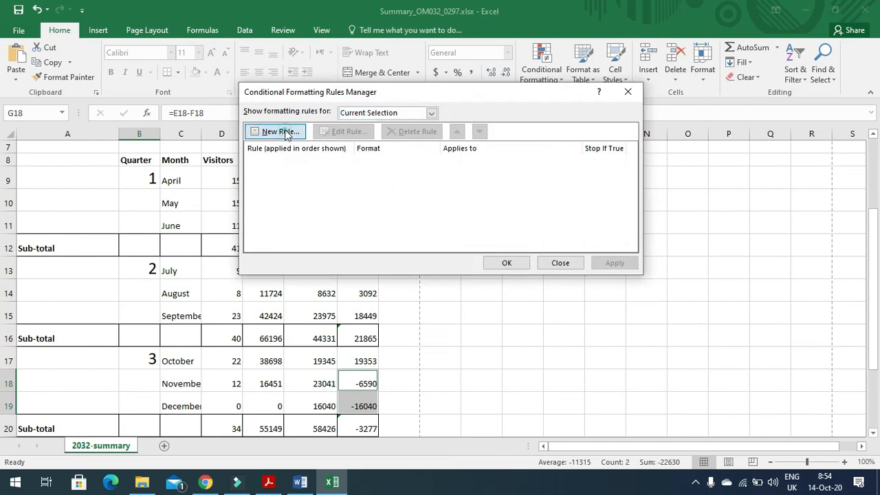
click(285, 132)
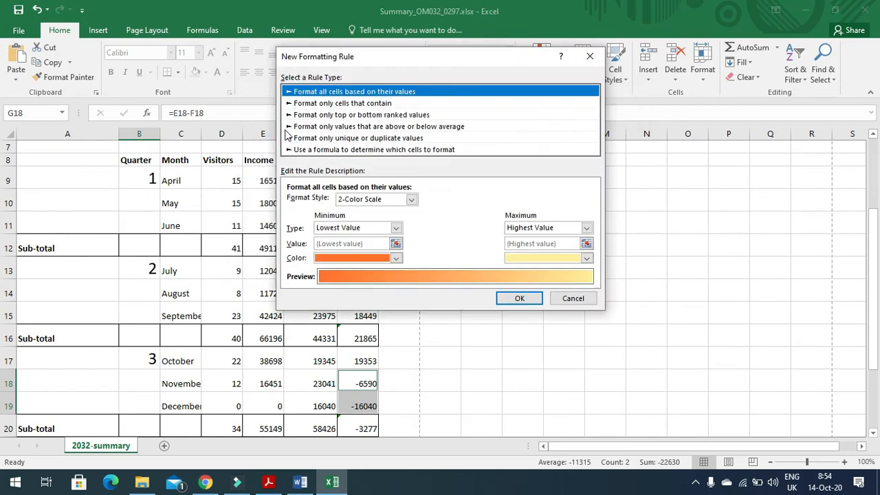
click(352, 105)
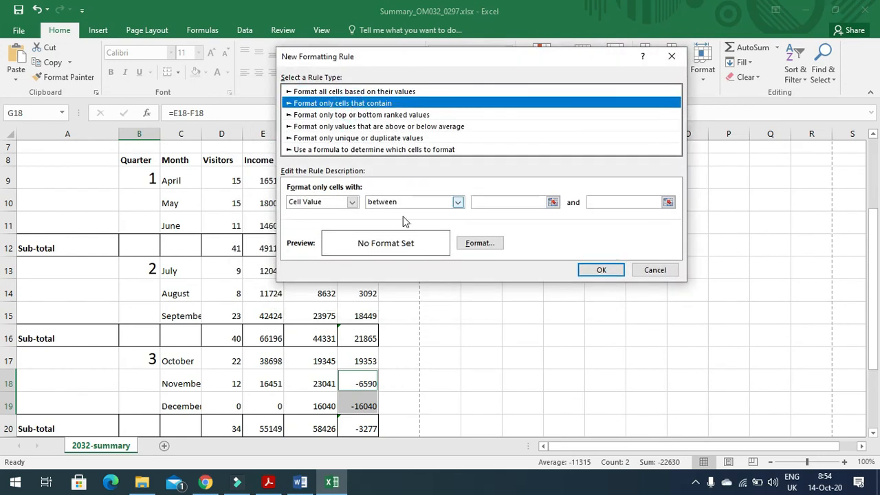
click(457, 202)
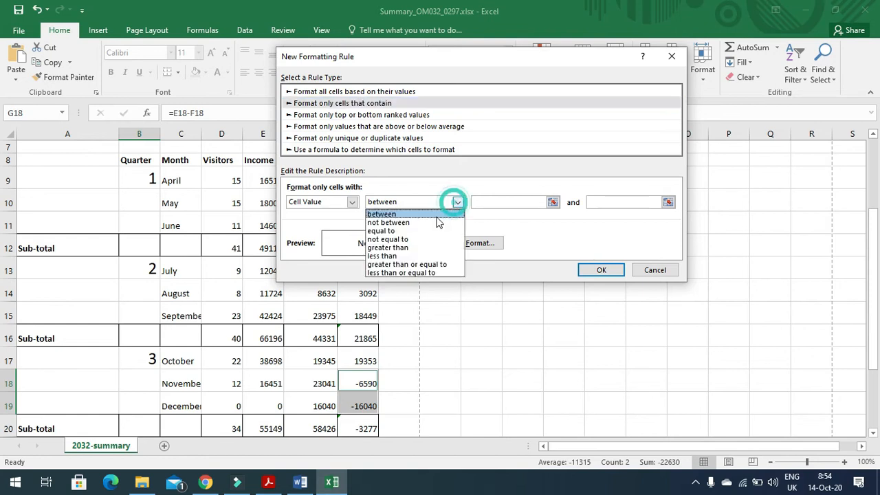
click(404, 256)
click(504, 203)
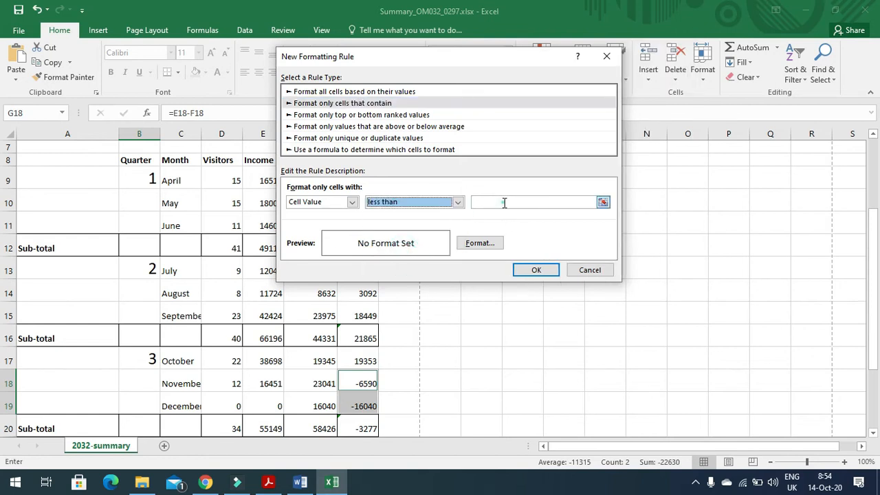
text(0)
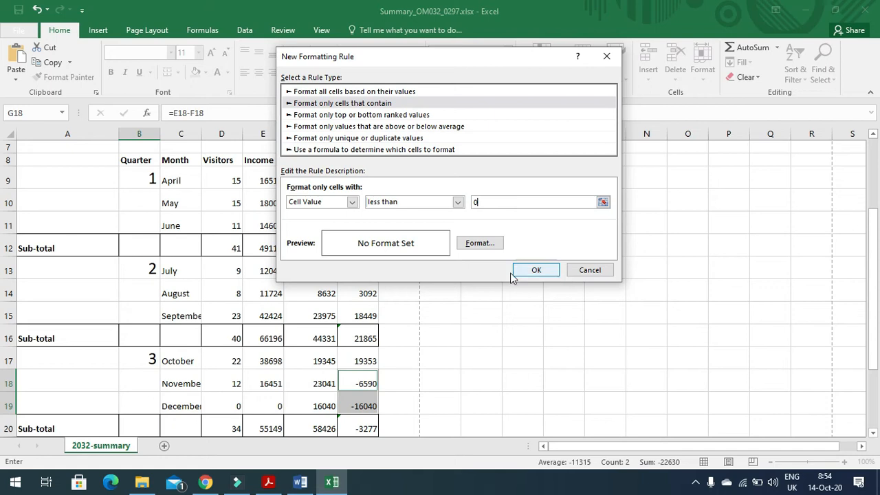
Format matching cells with white text on a red fill and apply the rule
click(475, 244)
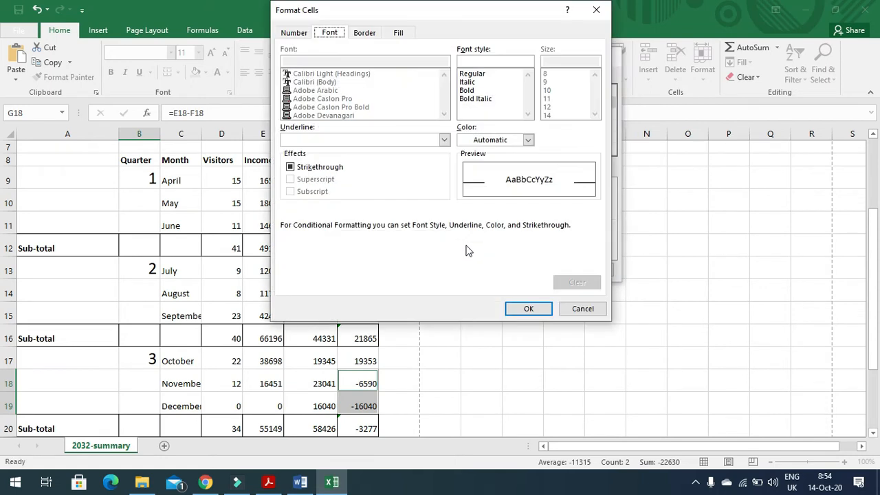
click(528, 140)
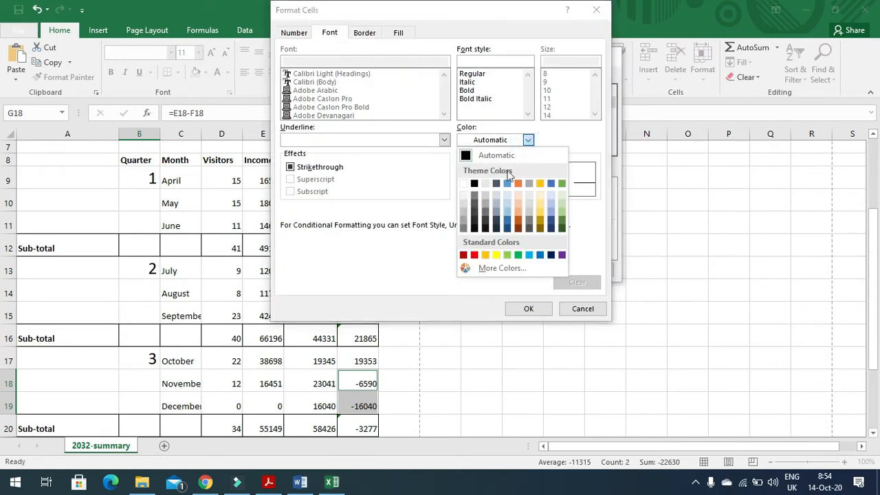
click(464, 183)
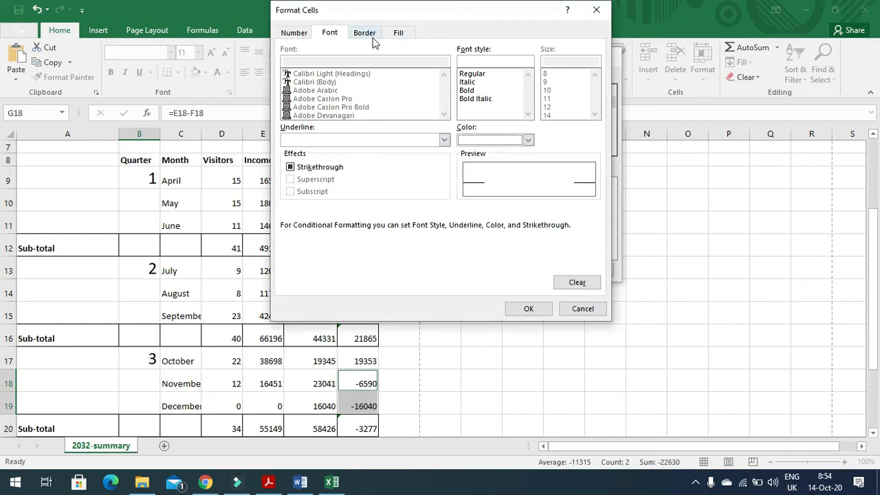
click(397, 35)
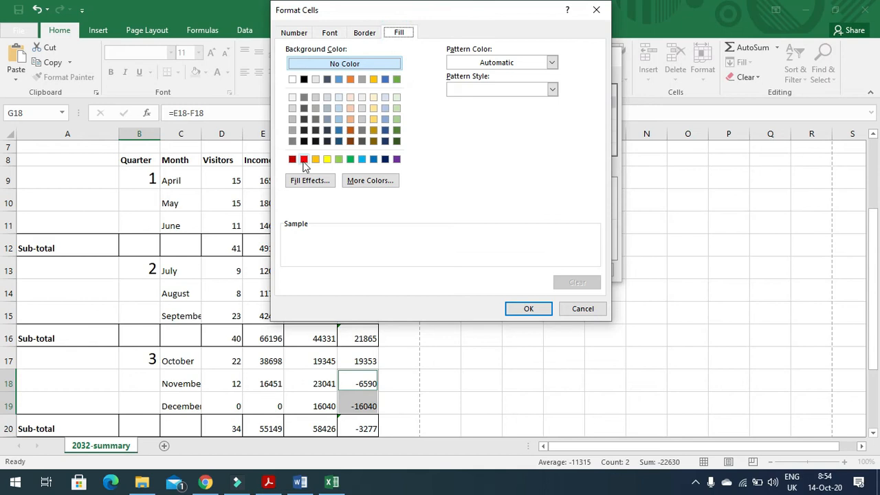
click(304, 159)
click(524, 309)
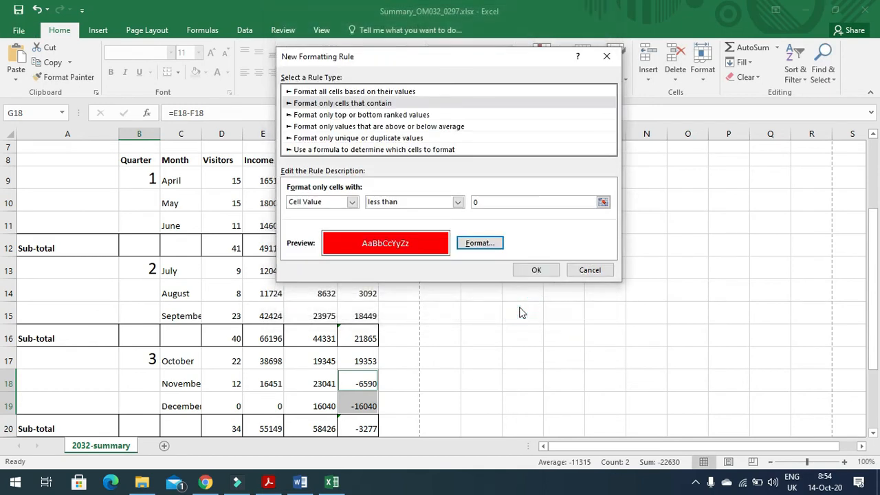
click(545, 271)
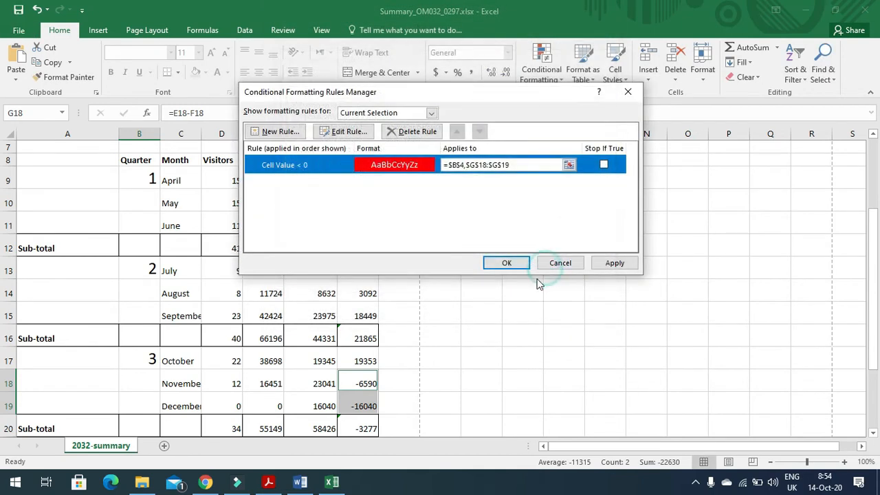
click(598, 262)
click(506, 262)
scroll(469, 334, up, 2)
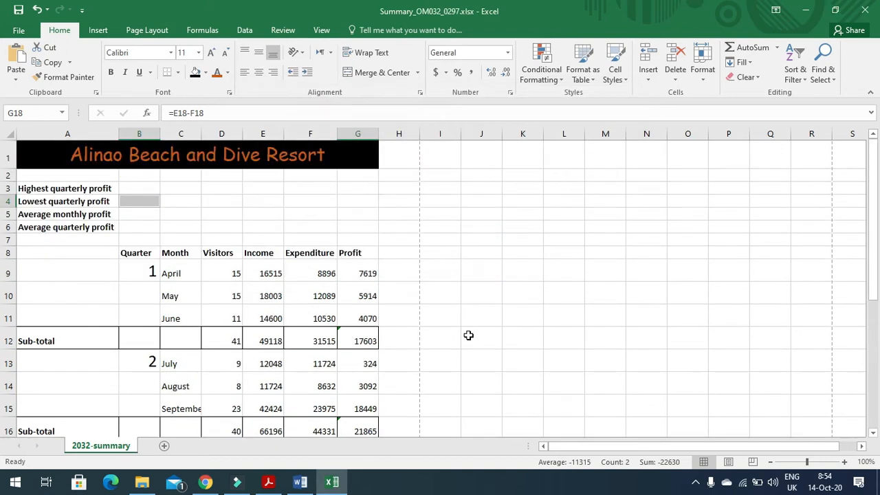
click(283, 241)
click(132, 201)
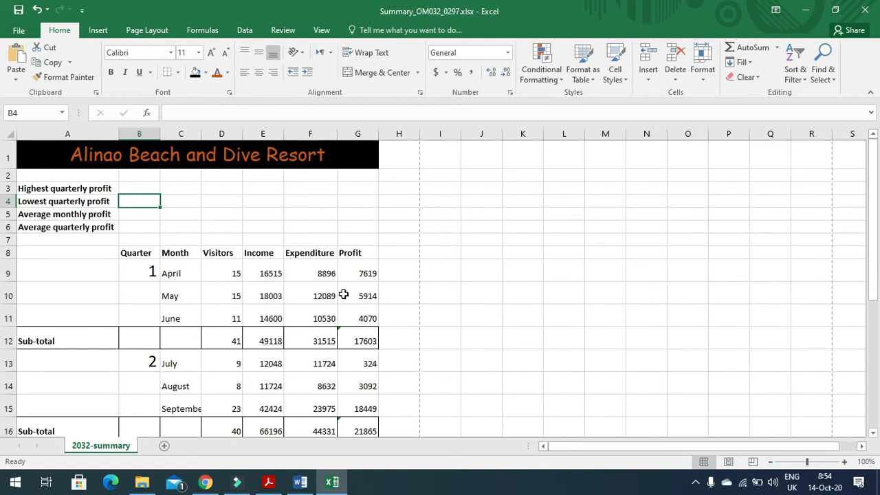
click(270, 482)
scroll(311, 365, down, 3)
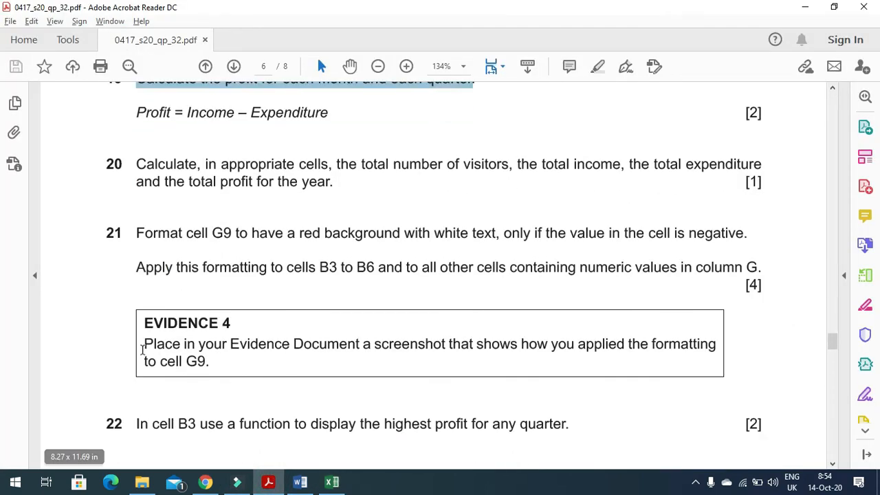
drag(140, 345, 718, 356)
click(270, 484)
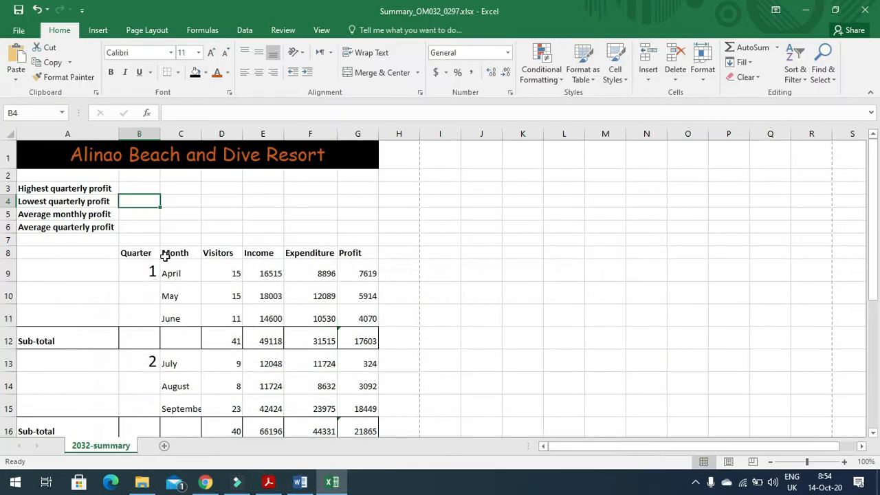
scroll(317, 336, down, 3)
scroll(243, 263, up, 2)
click(144, 147)
Review the Cell Value < 0 rule for B4 and G18:G19 in Manage Rules, leaving it unchanged
click(560, 82)
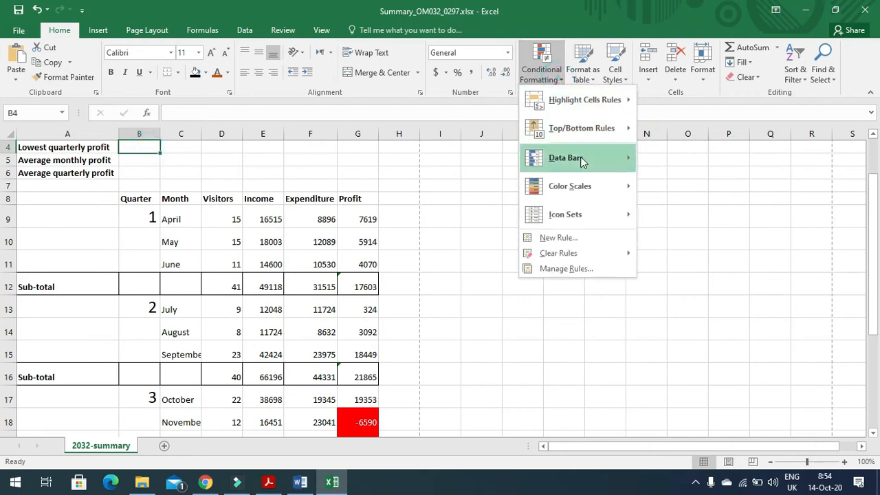
mouse_move(575, 252)
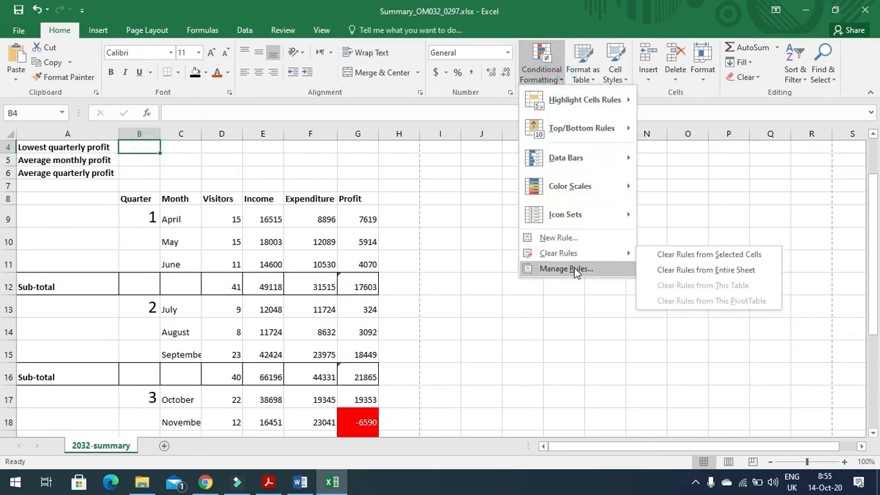
click(574, 268)
click(313, 165)
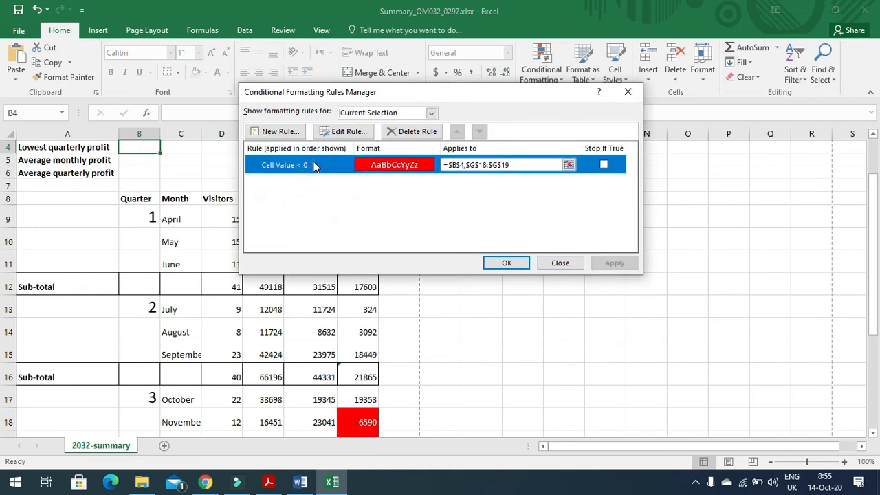
click(337, 132)
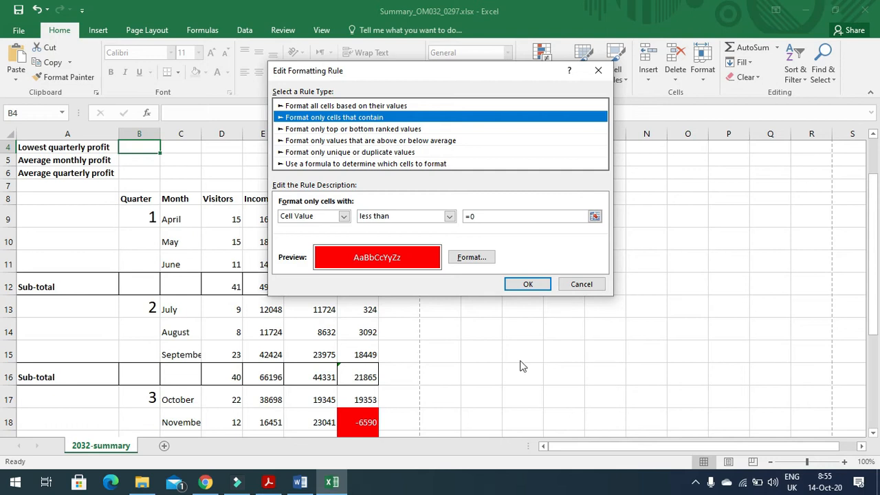
click(527, 284)
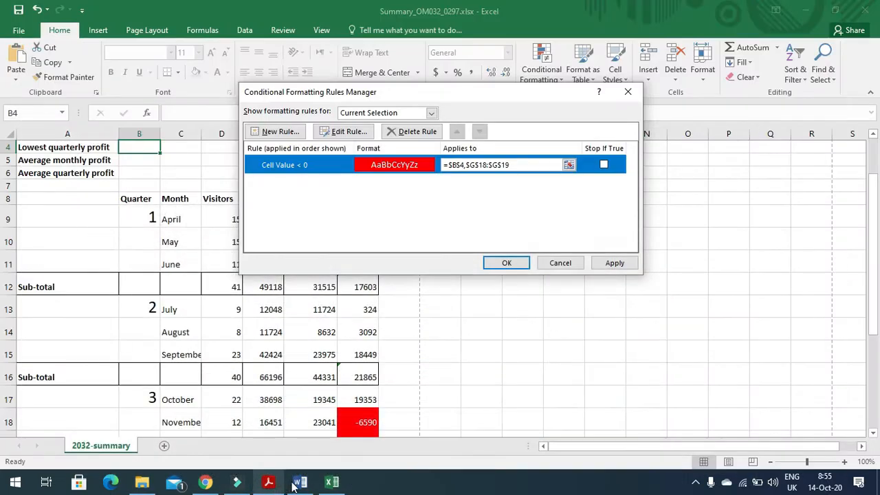
Paste the screenshot of the conditional formatting rule settings into the Word evidence document
click(299, 482)
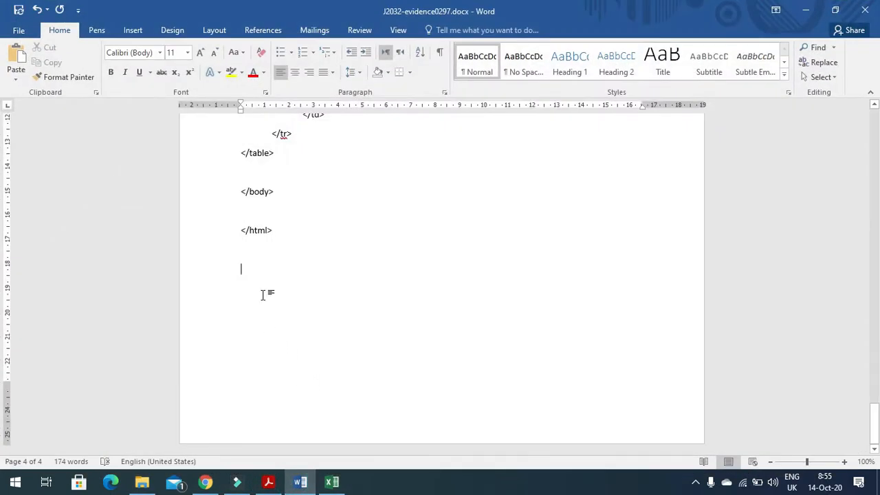
text(Evidence 4)
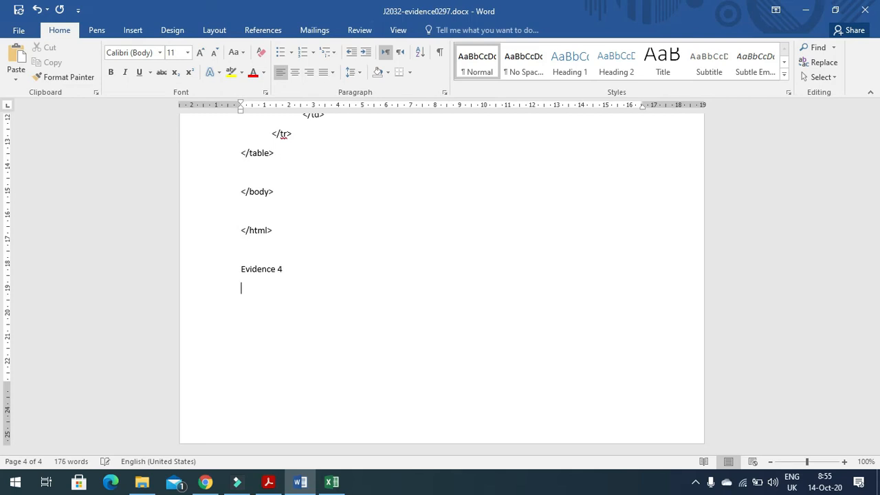
key(ctrl+v)
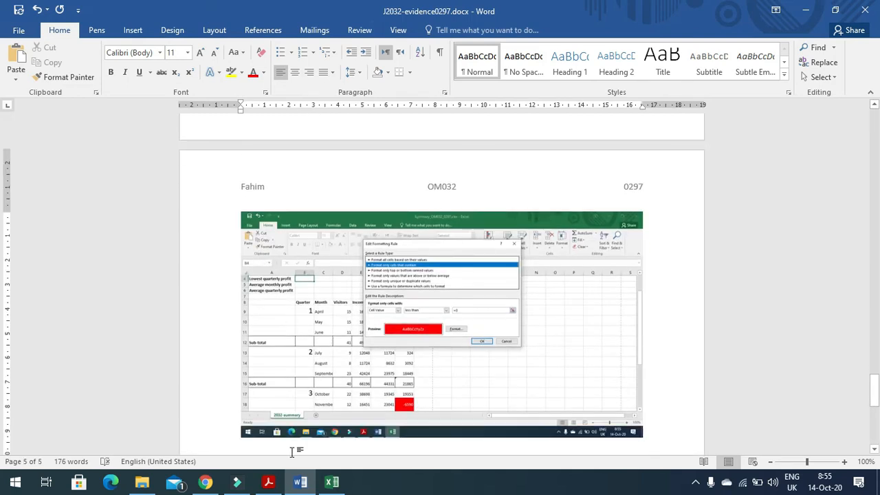
Read exam questions 22–26 in the PDF, then bring the Excel summary workbook forward
click(268, 481)
scroll(368, 318, down, 3)
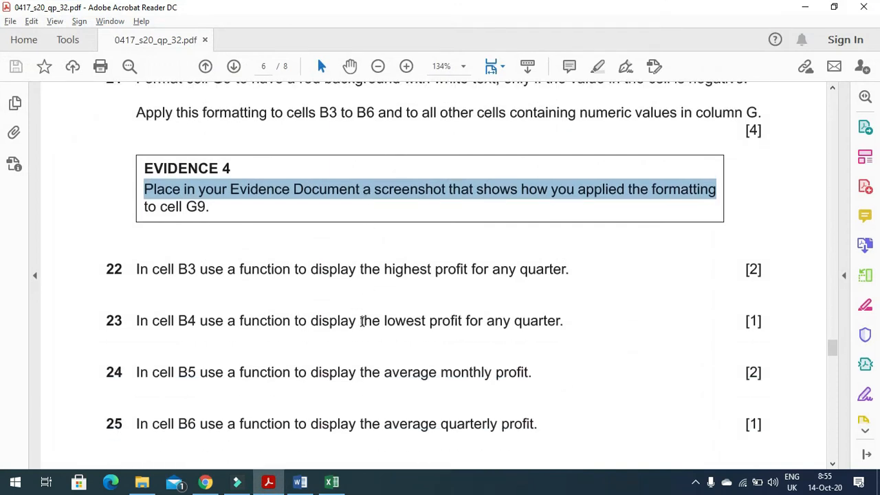
scroll(343, 316, down, 1)
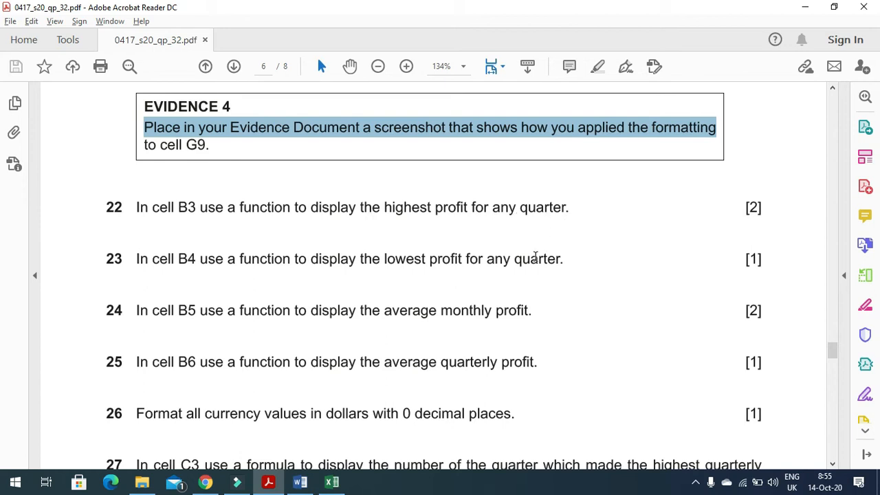
click(297, 483)
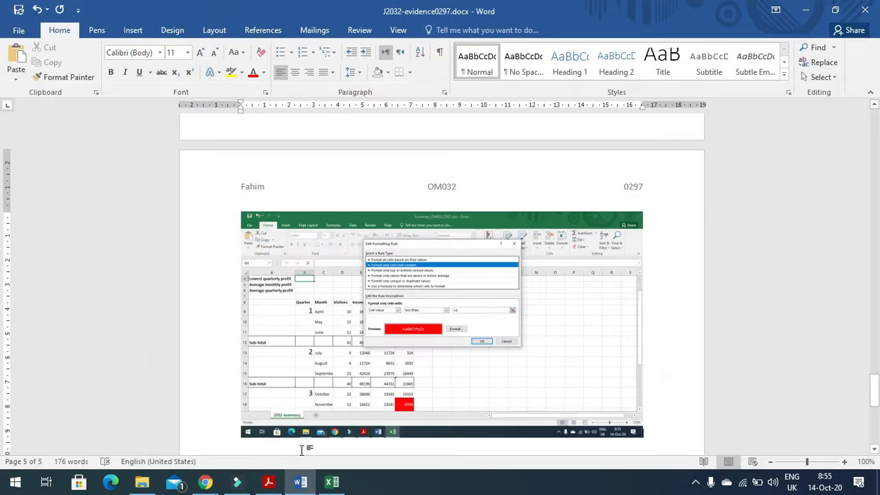
click(332, 482)
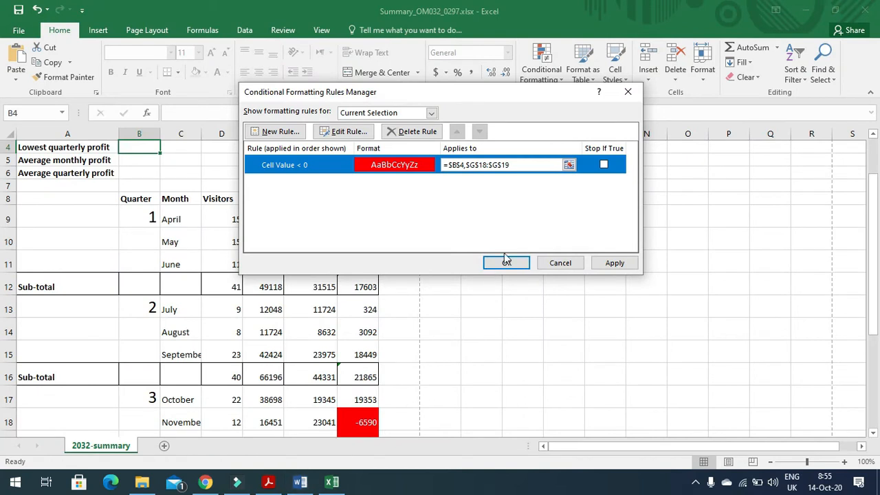
Close the Conditional Formatting Rules Manager without changes and select cell B3
click(559, 264)
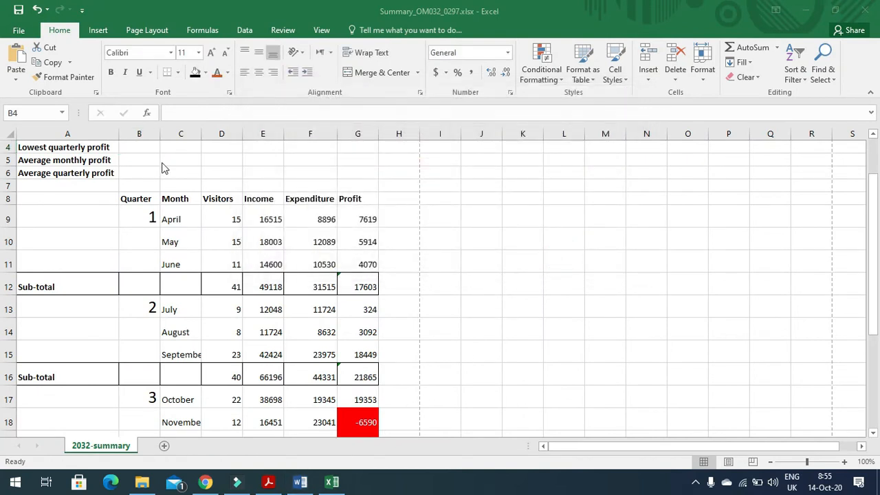
click(876, 192)
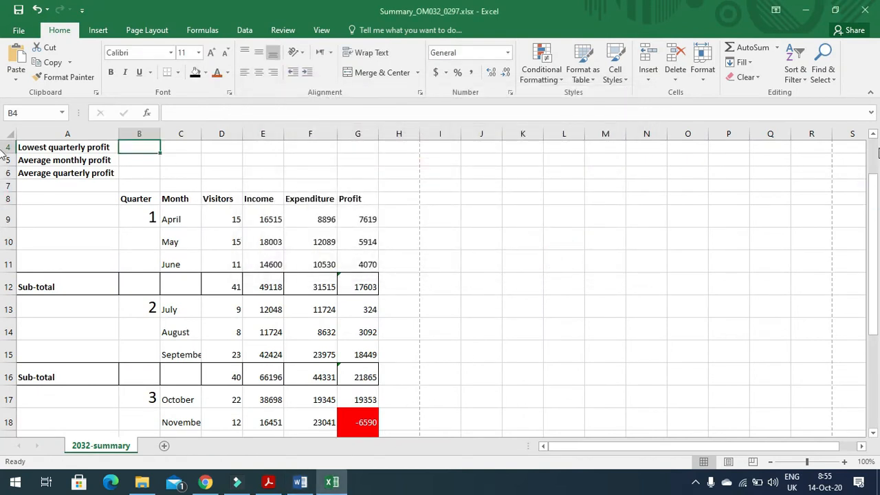
click(872, 134)
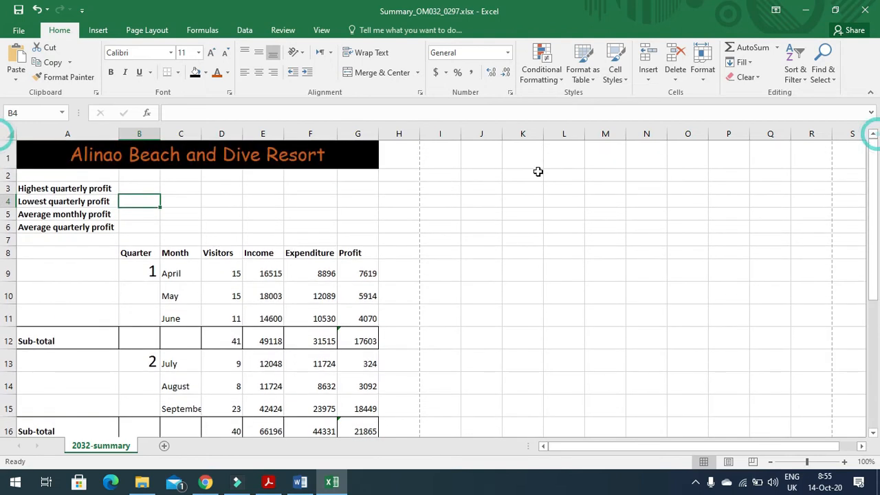
click(145, 190)
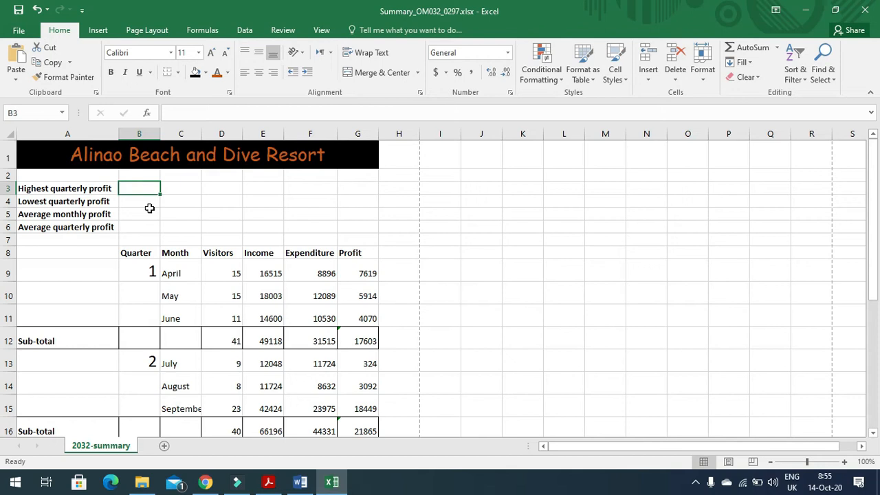
Enter =MAX(G12,G16,G20,G24) in B3 for the highest quarterly profit, 21865
text(=)
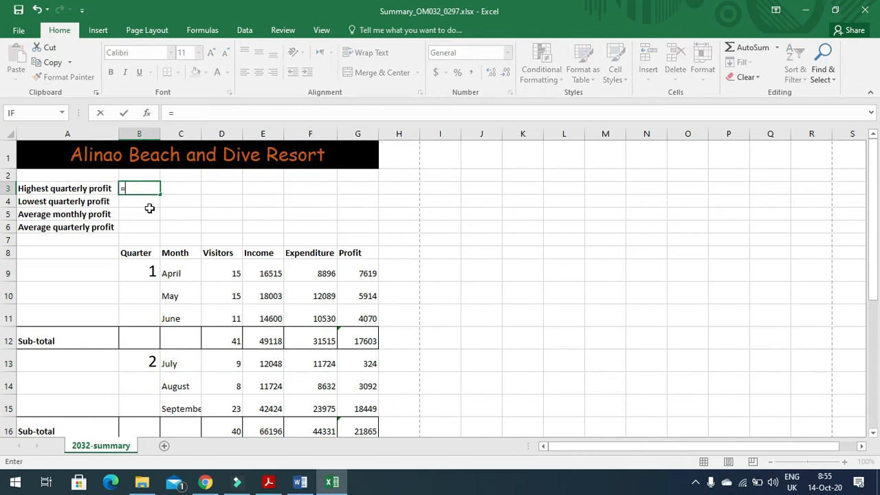
text(max)
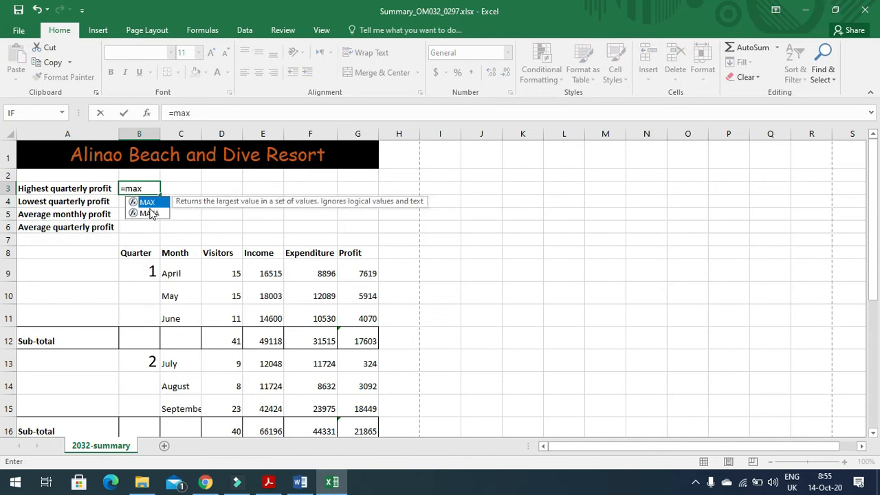
text(()
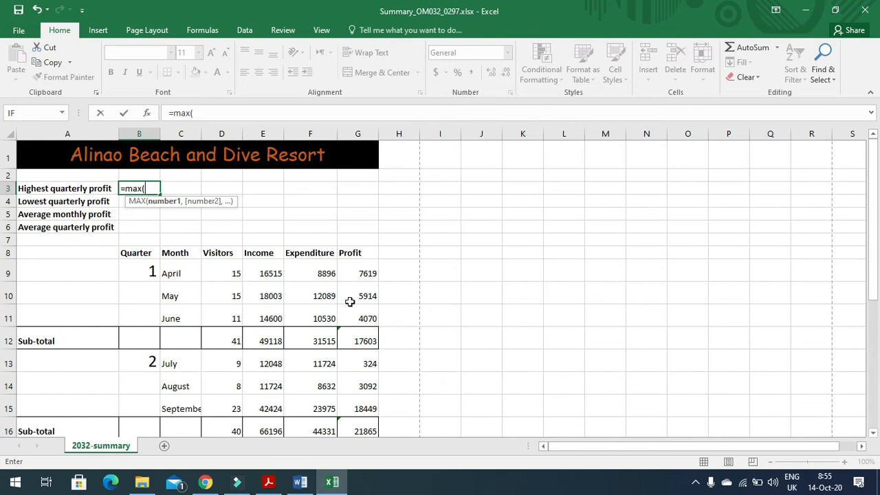
click(368, 340)
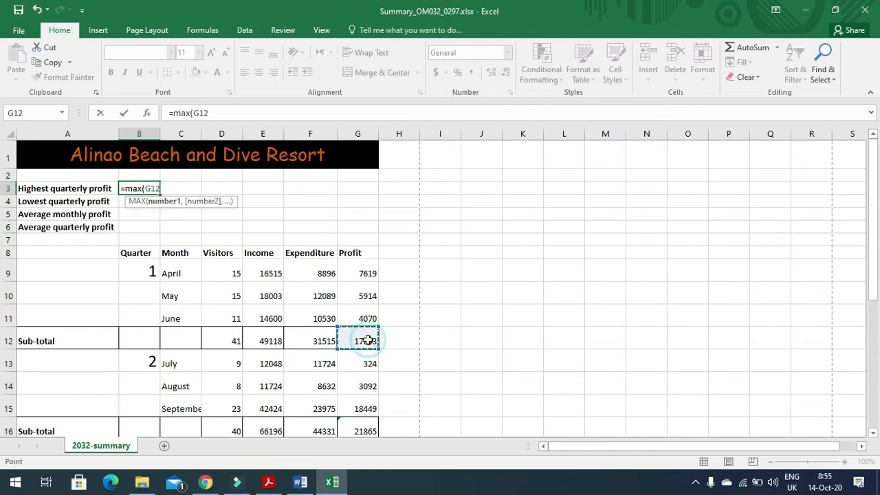
text(,)
scroll(323, 323, down, 2)
click(353, 337)
text(,)
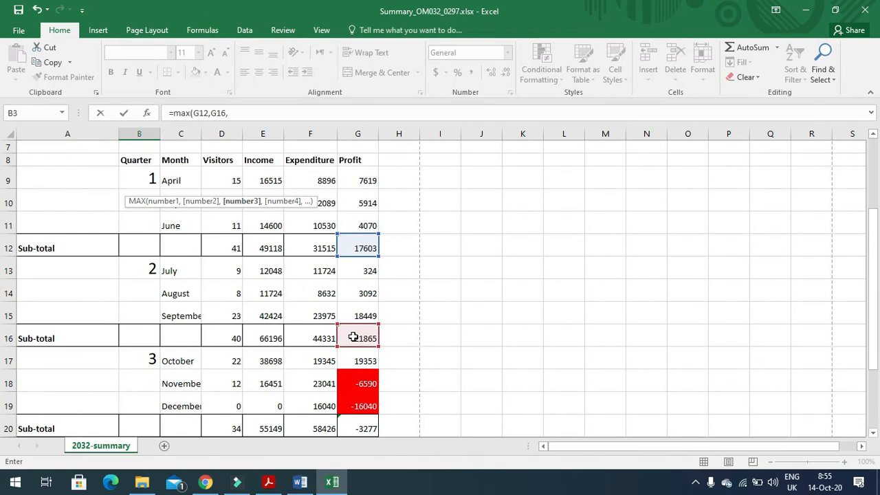
scroll(352, 336, down, 2)
click(366, 313)
text(,)
click(363, 377)
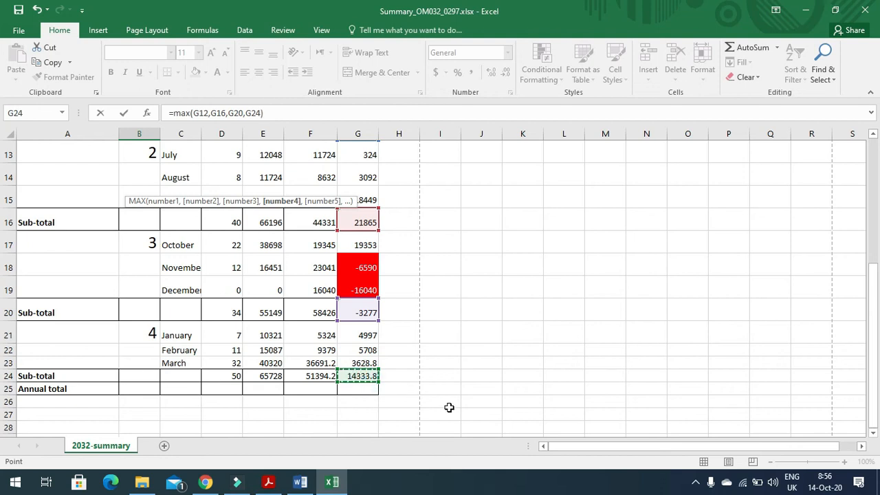
key(Return)
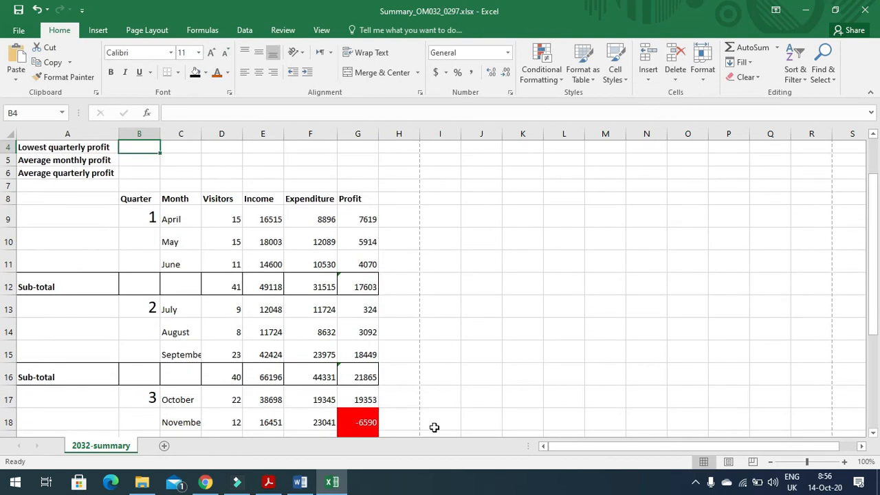
Check the exam paper PDF, then return to the Excel workbook
scroll(424, 428, up, 1)
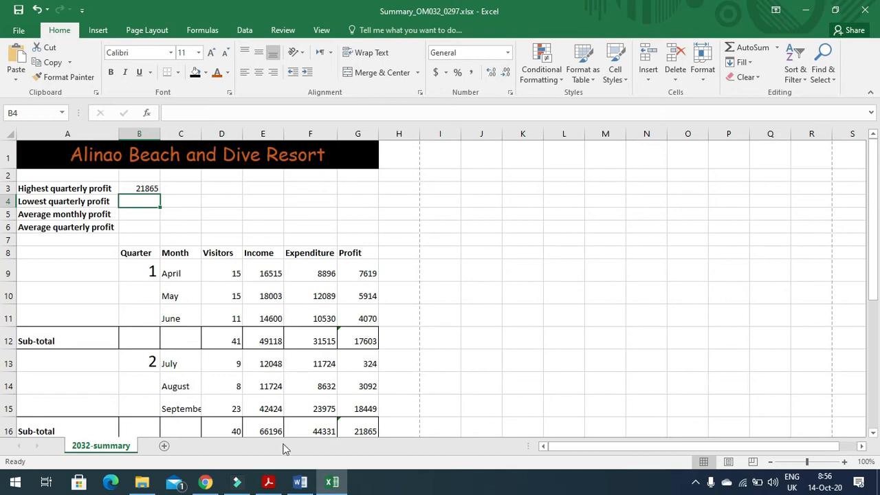
click(269, 485)
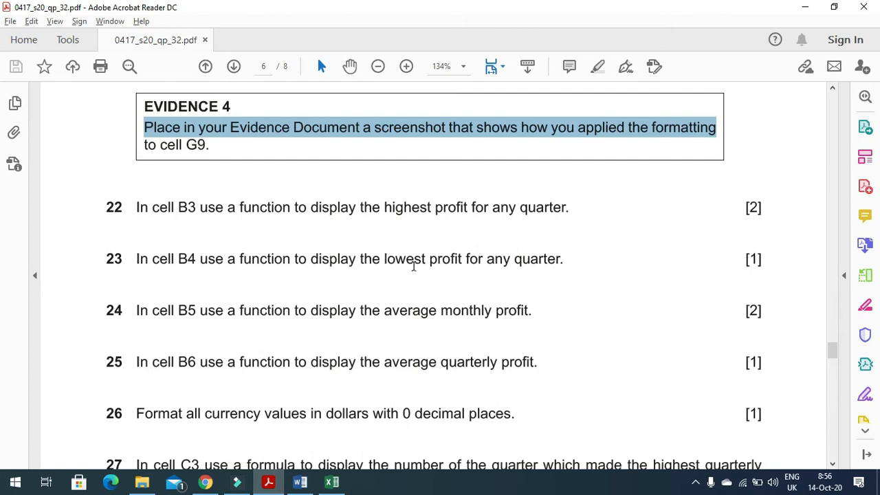
key(alt+Tab)
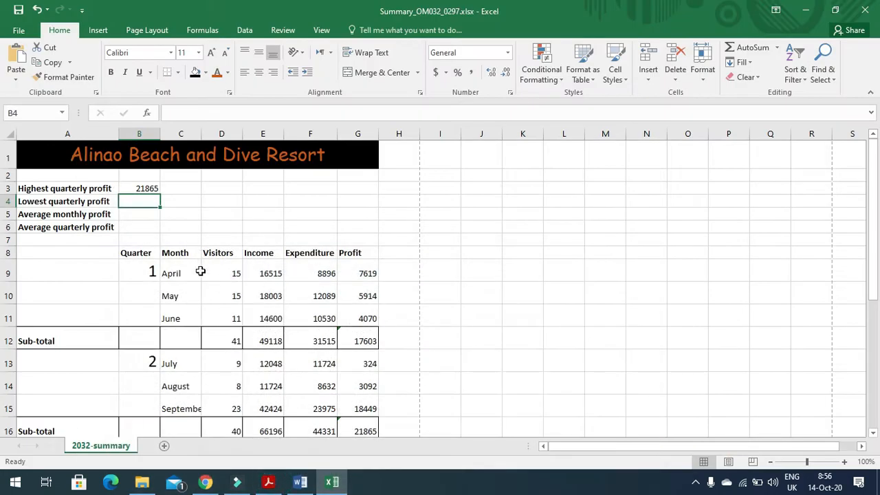
Enter =MIN(G12,G16,G20,G24) in B4, showing the lowest quarterly profit of -3277
text(=mi)
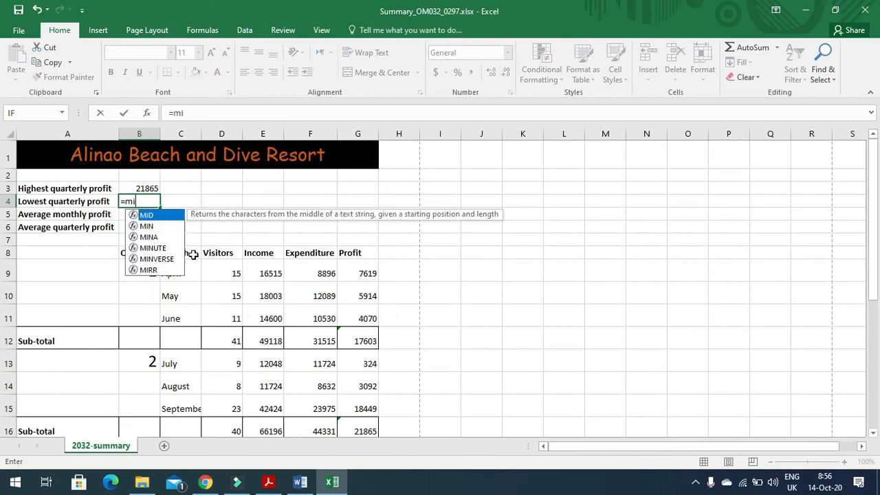
text(n()
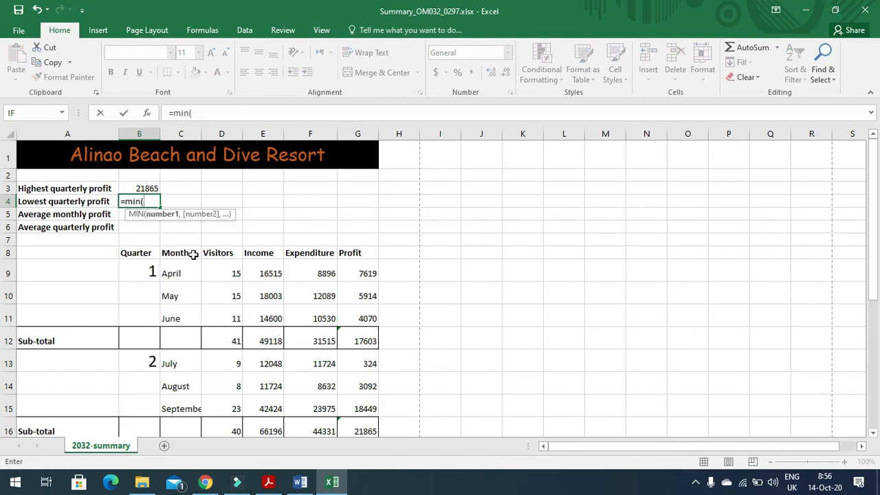
click(357, 336)
text(,)
click(363, 430)
scroll(369, 419, down, 3)
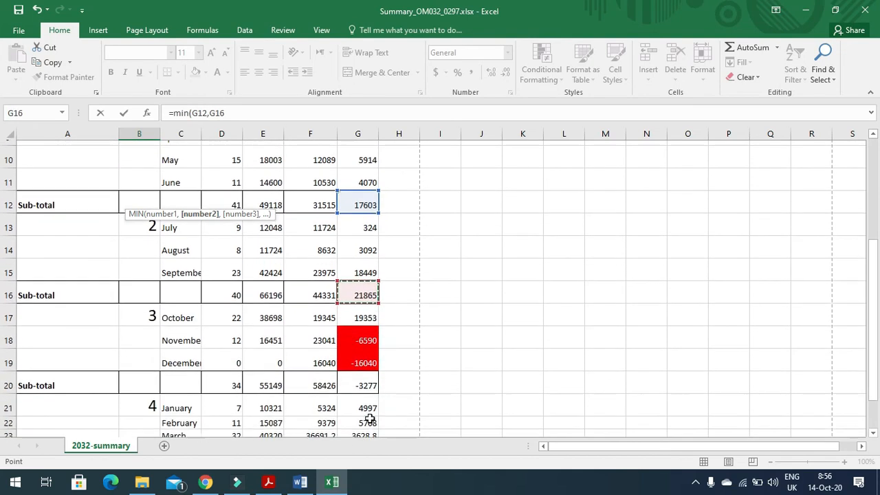
text(,)
click(369, 383)
scroll(408, 383, down, 3)
text(,)
click(362, 241)
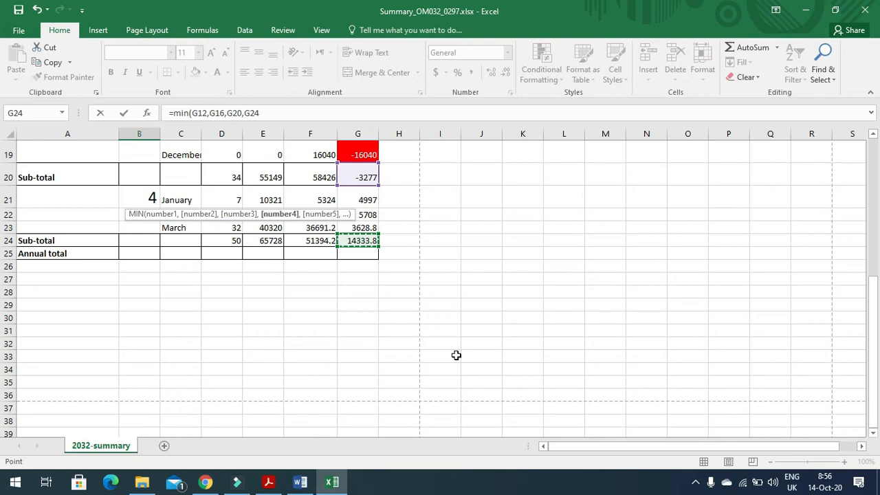
key(Return)
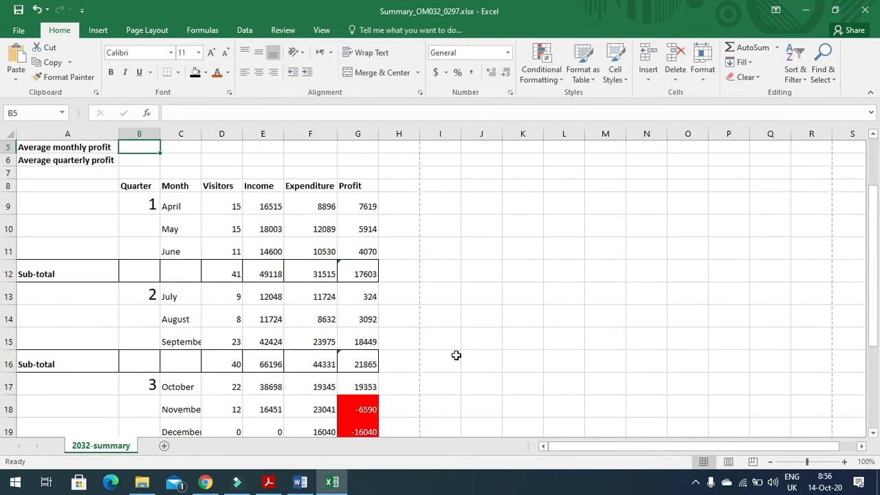
scroll(509, 378, up, 2)
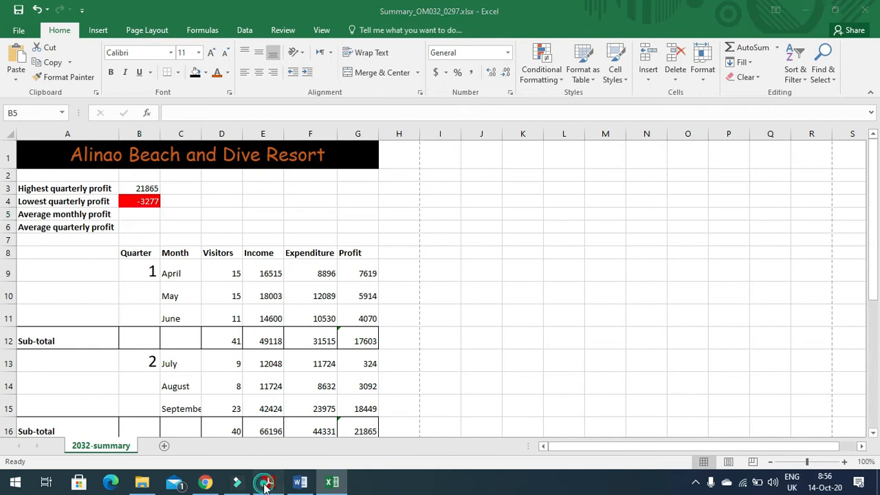
click(267, 484)
drag(125, 311, 492, 316)
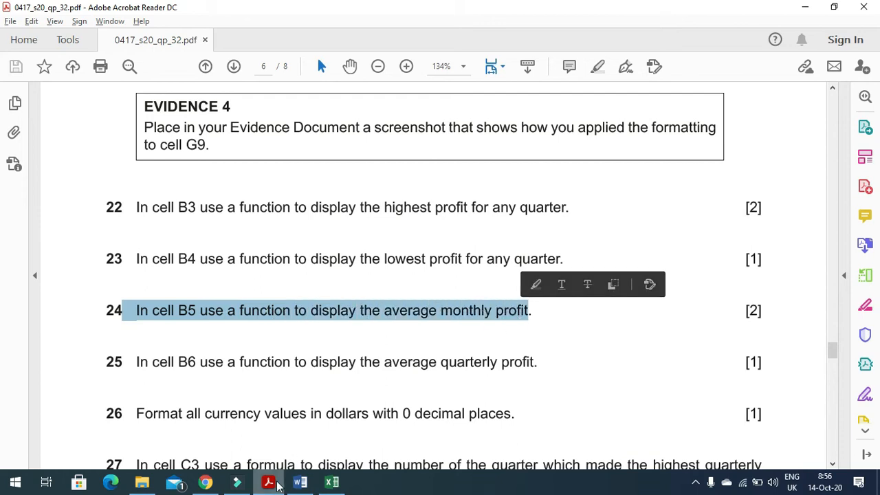
click(331, 483)
click(138, 219)
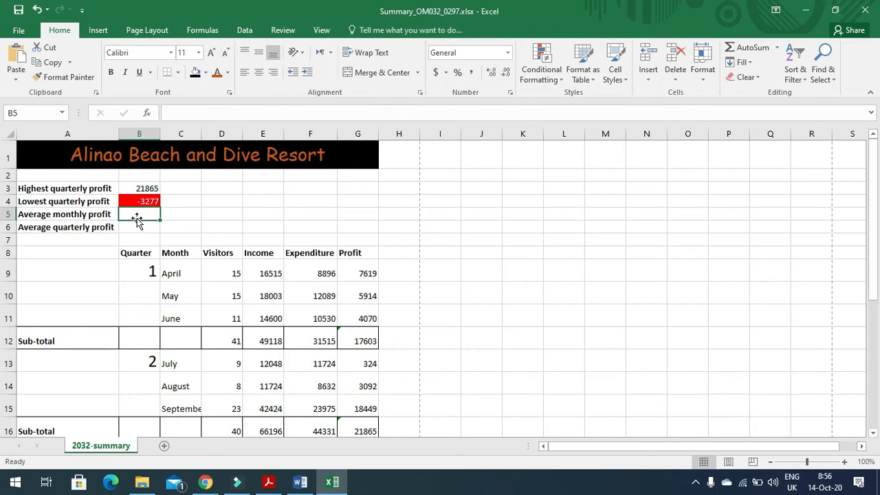
Enter =AVERAGE(G9:G11,G13:G15,G17:G19,G21:G23) in B5 for the 4210.4 average monthly profit
text(=)
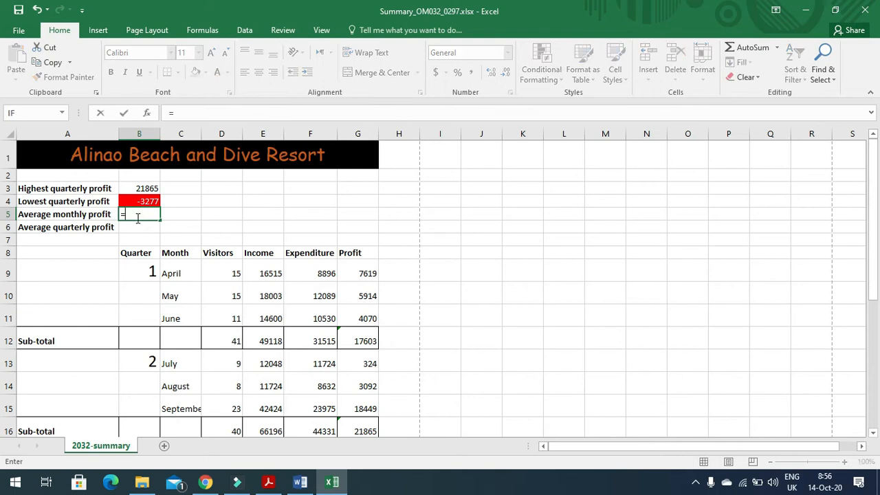
text(averag)
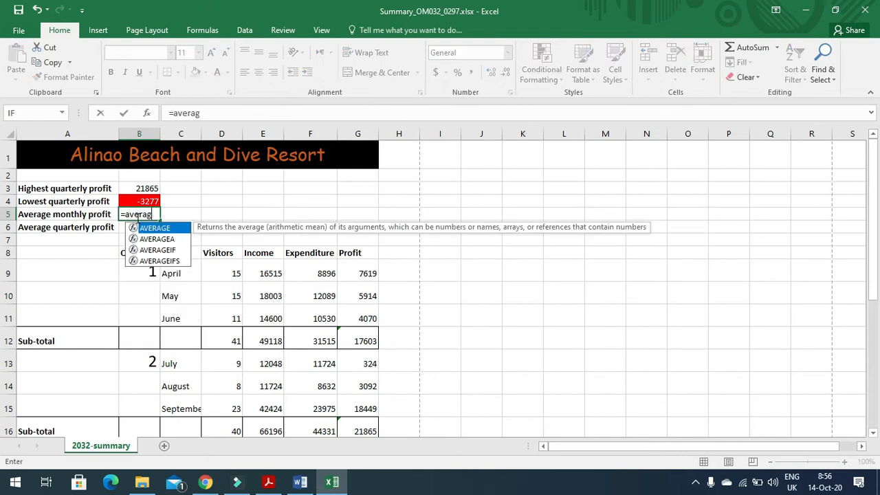
text(e()
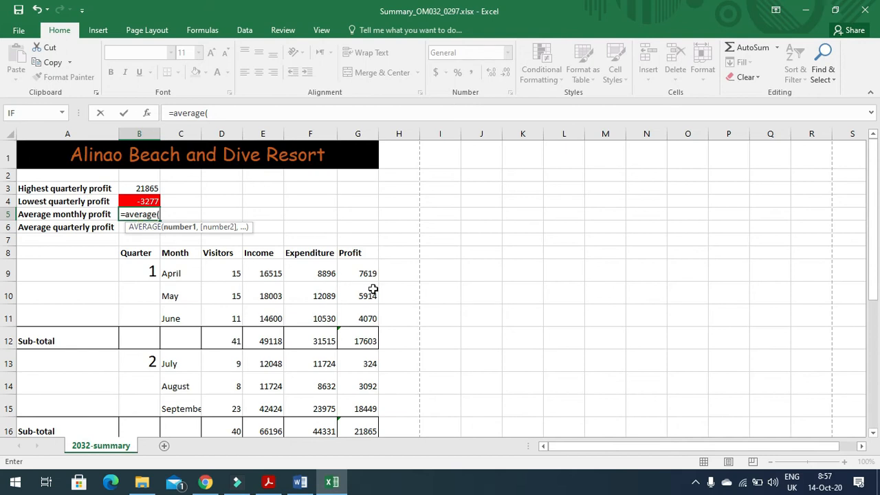
drag(366, 274, 363, 310)
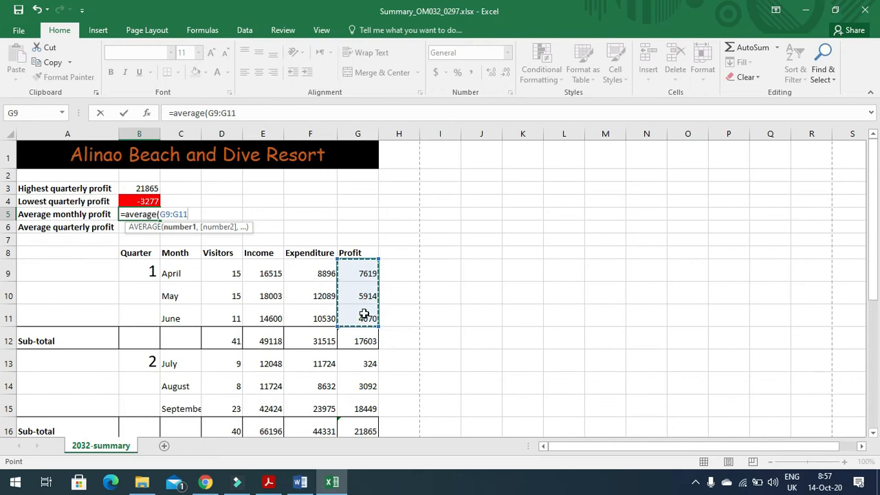
text(,)
drag(359, 363, 360, 406)
text(,)
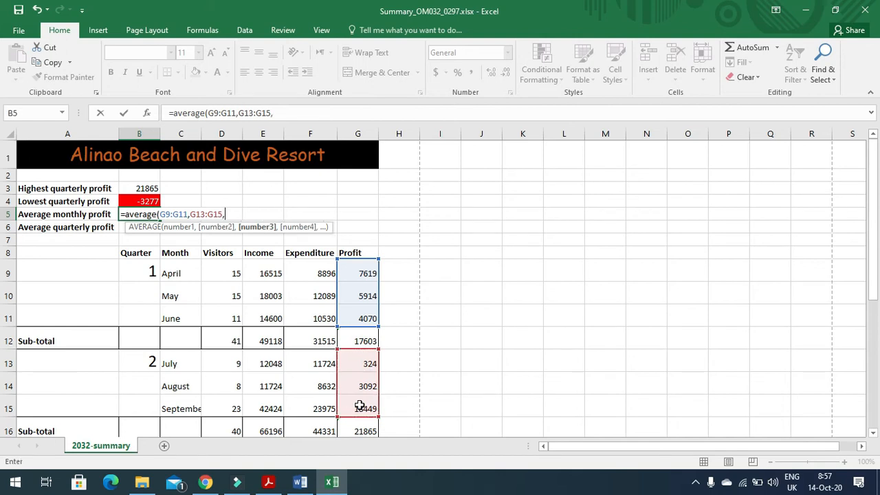
scroll(355, 399, down, 3)
drag(365, 301, 366, 359)
text(,)
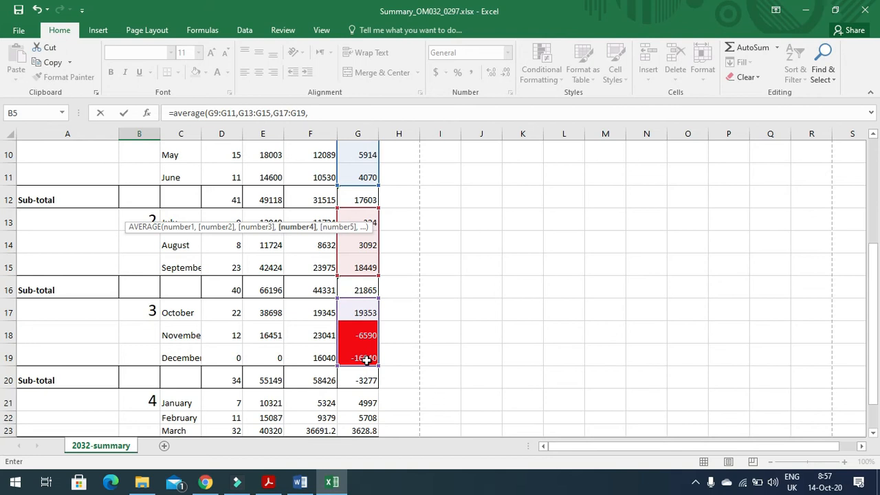
scroll(365, 359, down, 2)
drag(367, 267, 364, 292)
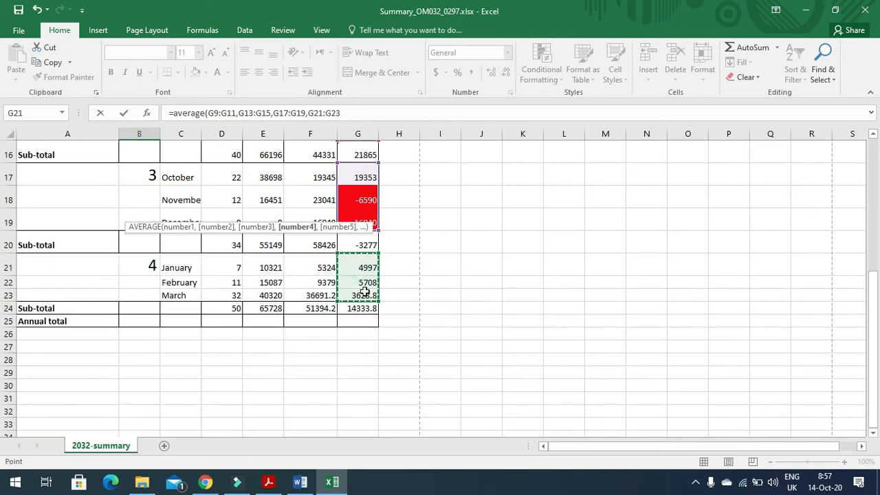
text())
key(Return)
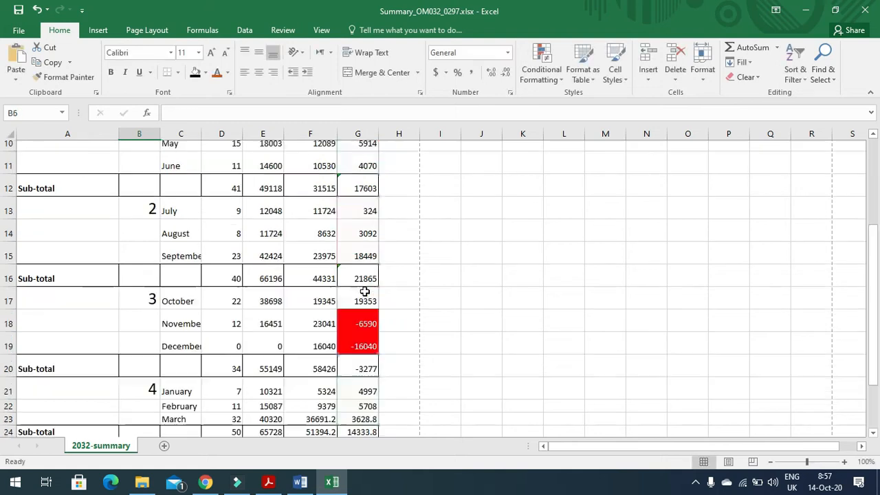
scroll(360, 289, up, 2)
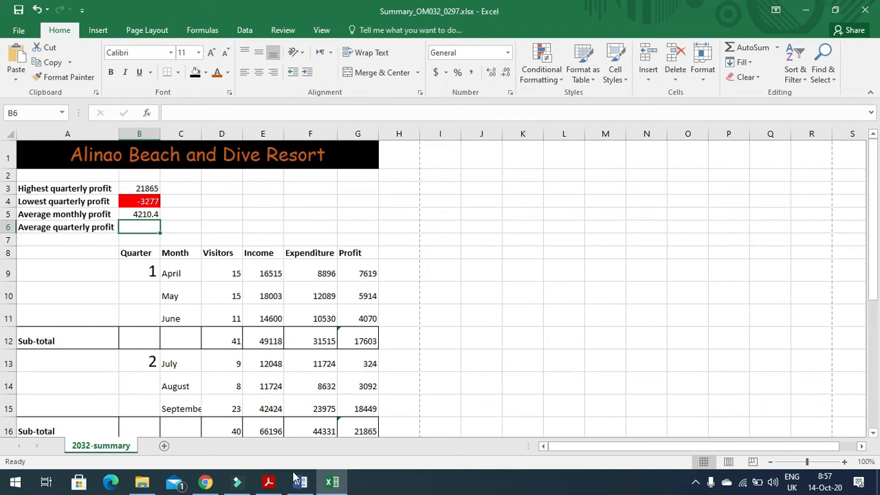
click(269, 482)
Highlight question 25 about the average quarterly profit in B6, then return to Excel
drag(134, 362, 540, 369)
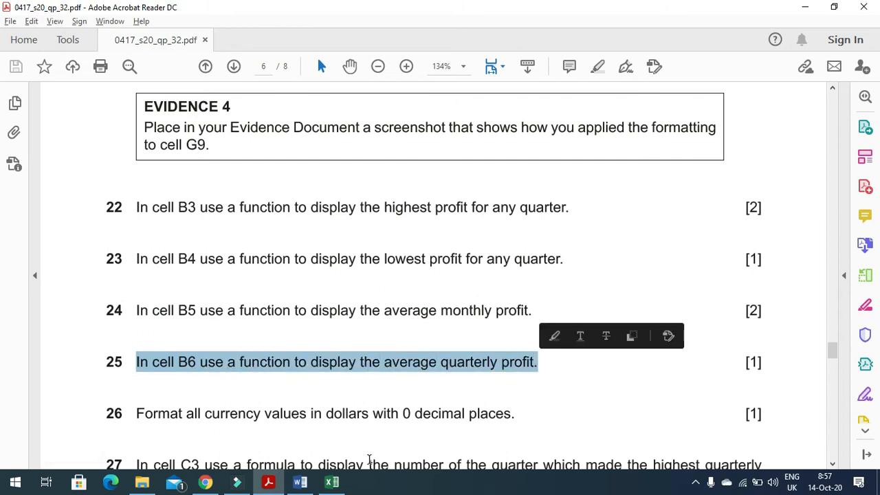
mouse_move(272, 486)
click(331, 481)
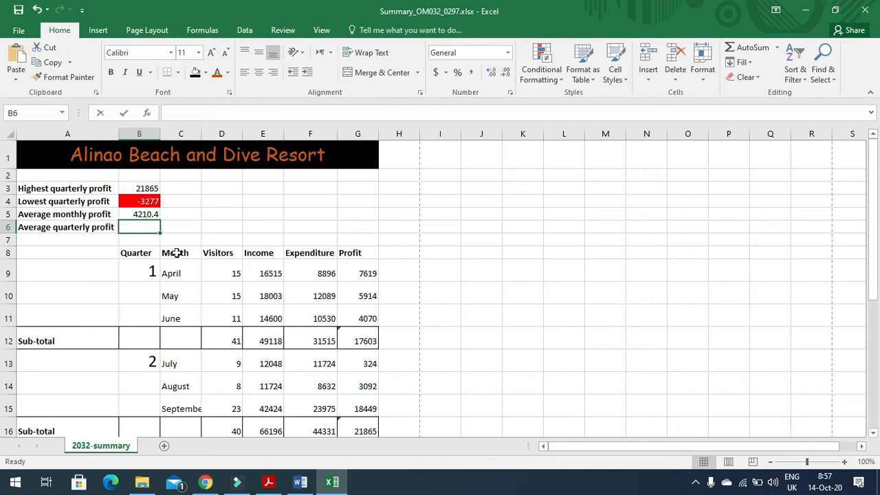
Enter =AVERAGE(G12,G16,G20,G24) in B6, giving 12631.2, and verify the formula
text(=average)
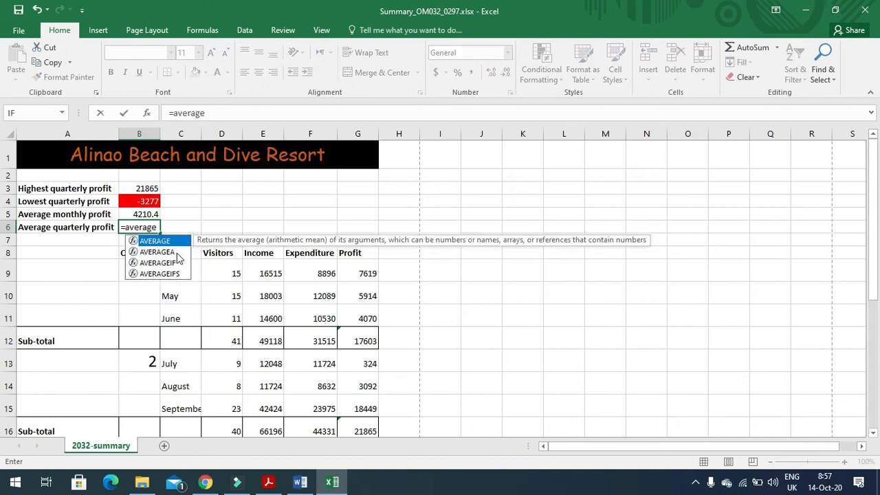
text(()
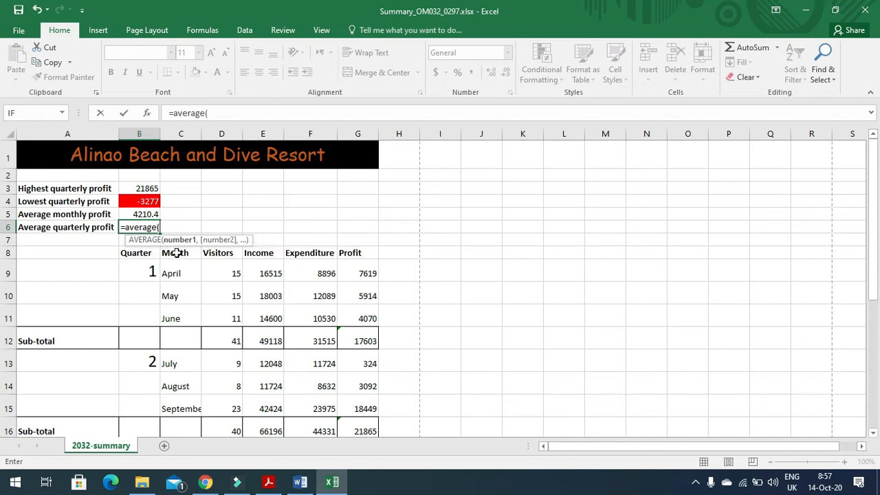
click(358, 340)
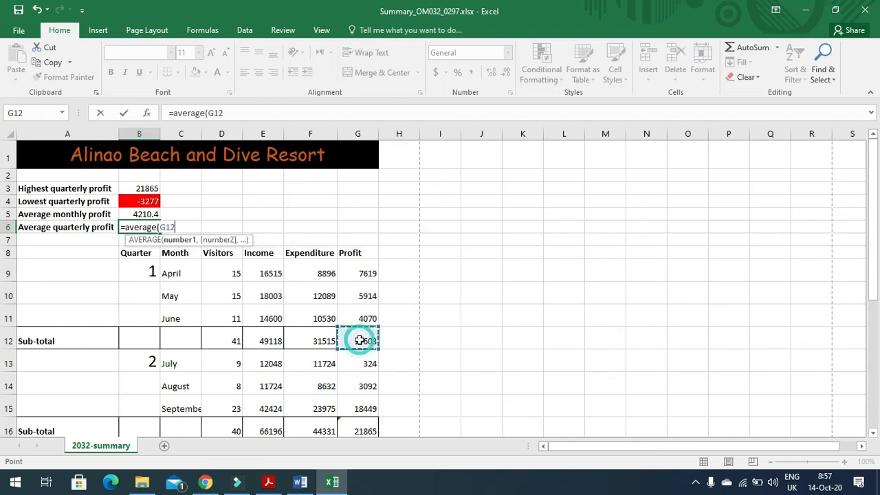
text(,)
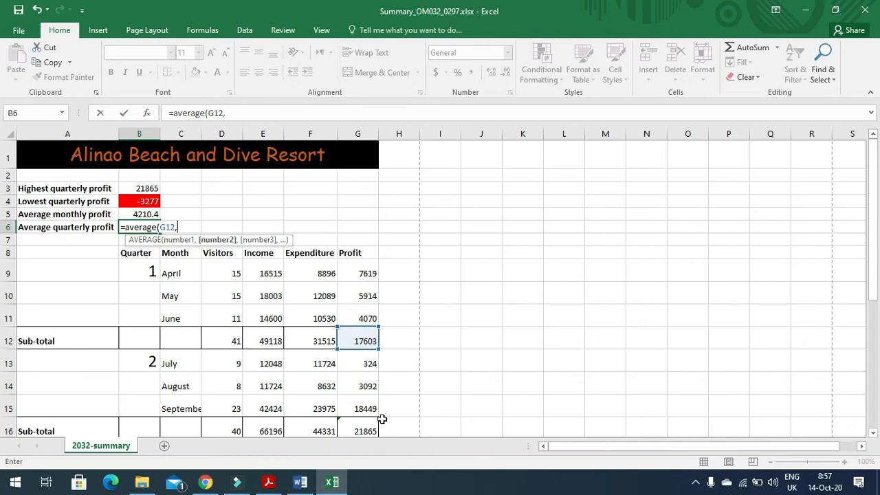
click(364, 427)
scroll(363, 420, down, 2)
text(,)
click(359, 428)
scroll(378, 416, down, 2)
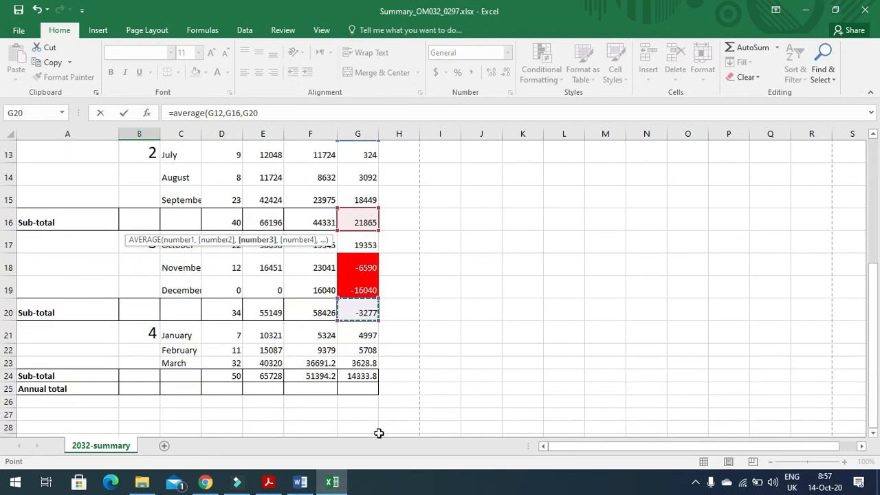
text(,)
click(359, 378)
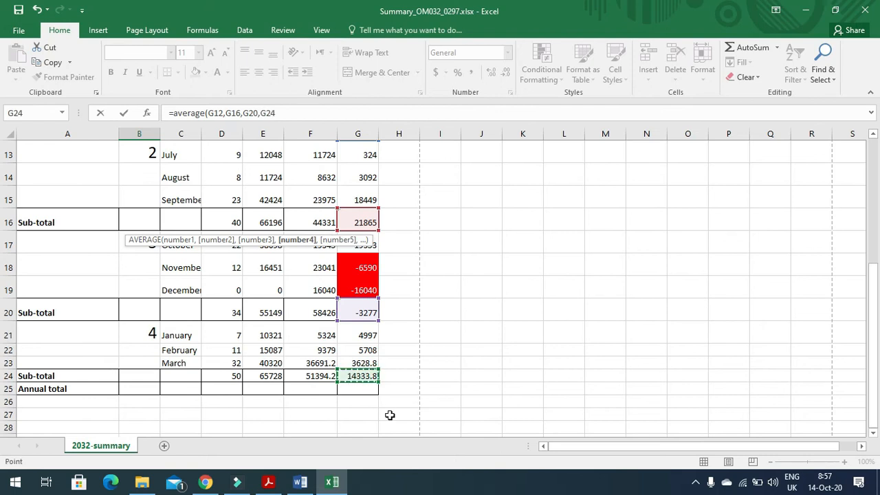
text())
key(Return)
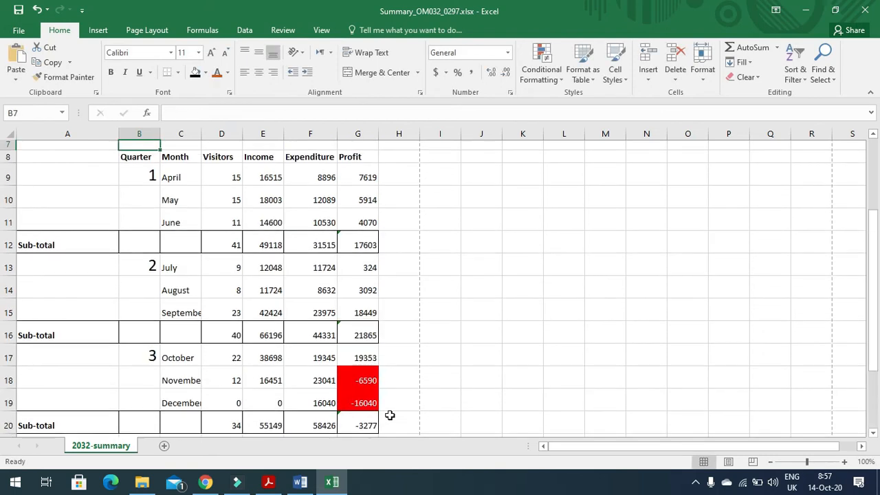
scroll(389, 412, up, 2)
click(151, 227)
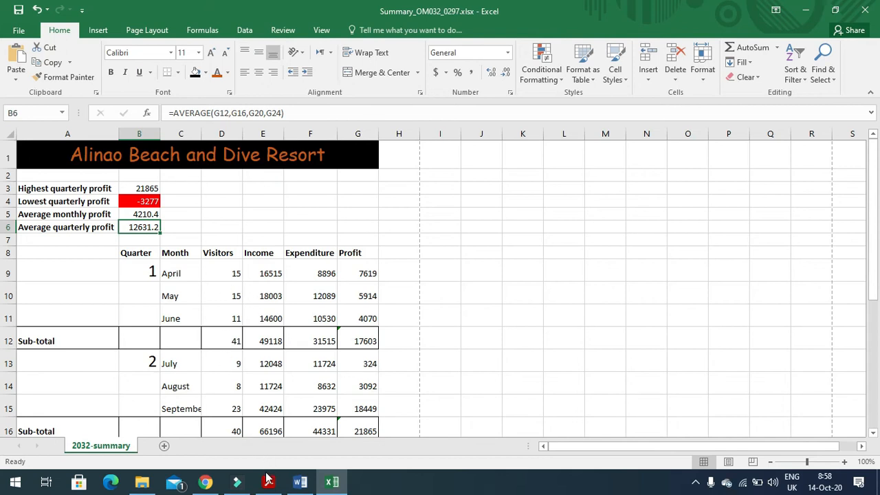
click(268, 482)
Highlight question 26 on dollar currency format with 0 decimals, then return to Excel
scroll(301, 387, down, 1)
drag(136, 351, 514, 359)
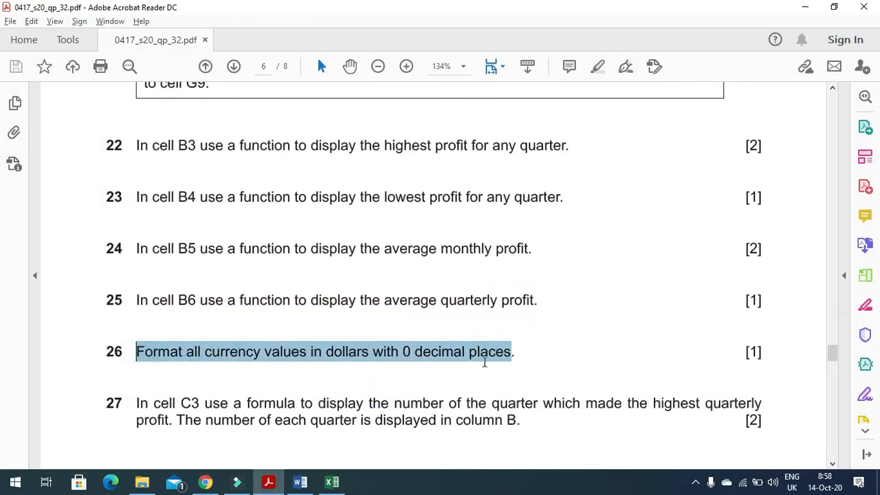
click(267, 482)
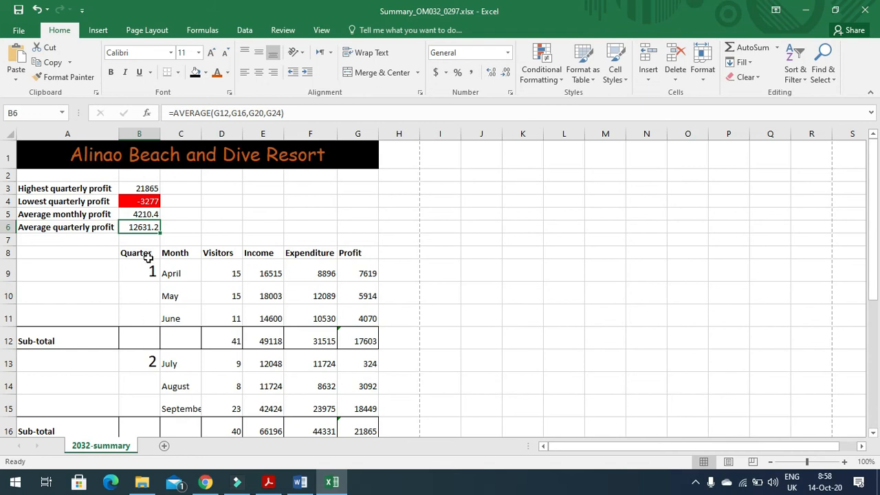
Select B3:B6 together with the Income, Expenditure and Profit figures in E9:G24
drag(143, 187, 144, 227)
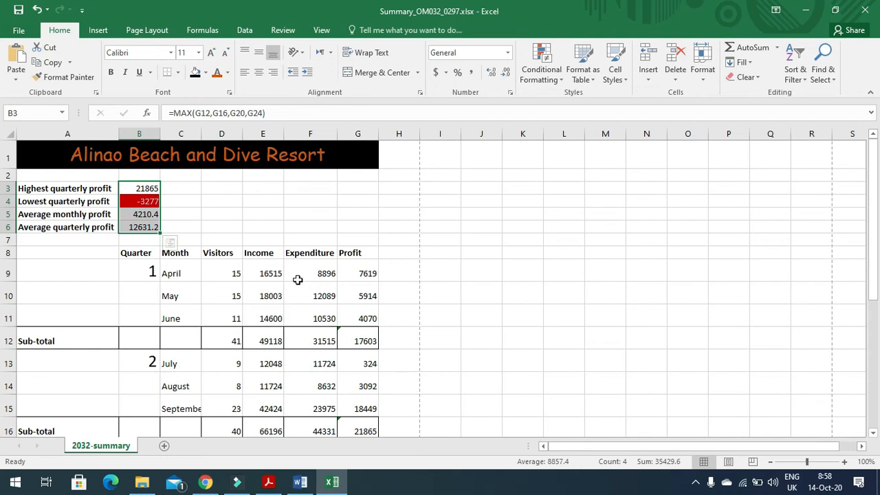
ctrl+click(274, 273)
drag(274, 273, 353, 400)
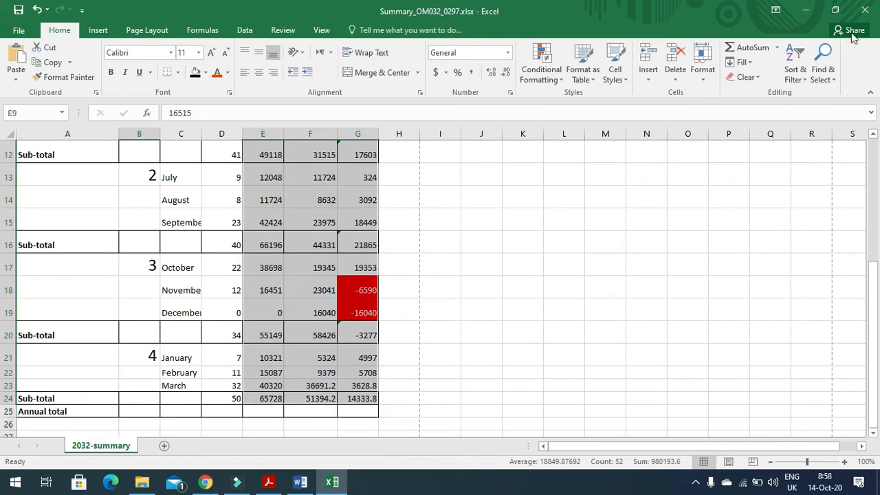
Format the selection as Currency with 0 decimal places, e.g. $16,515
click(702, 72)
click(734, 325)
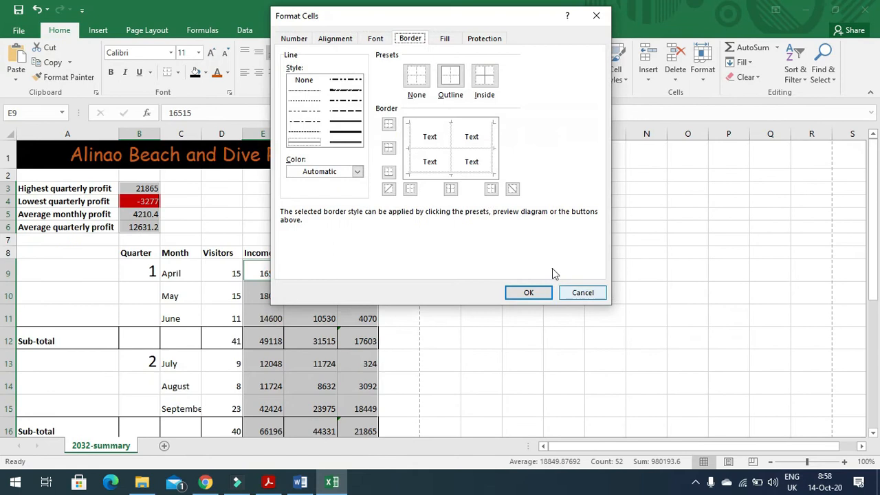
click(293, 39)
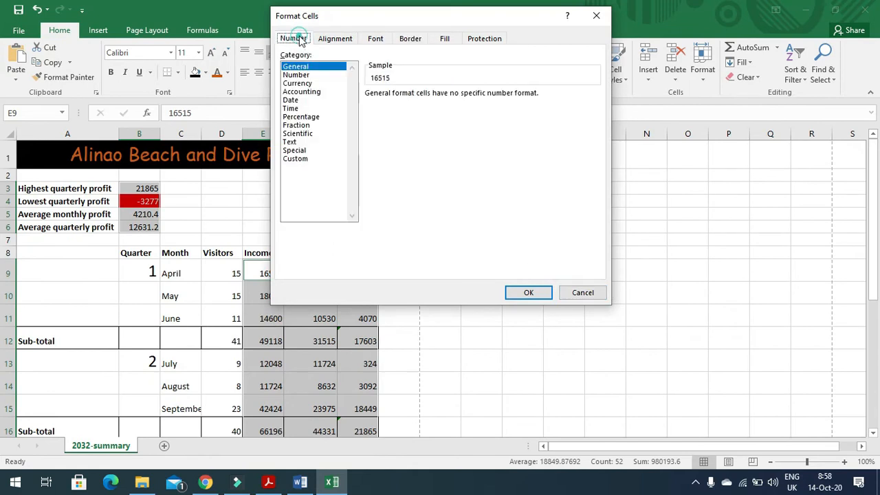
click(299, 84)
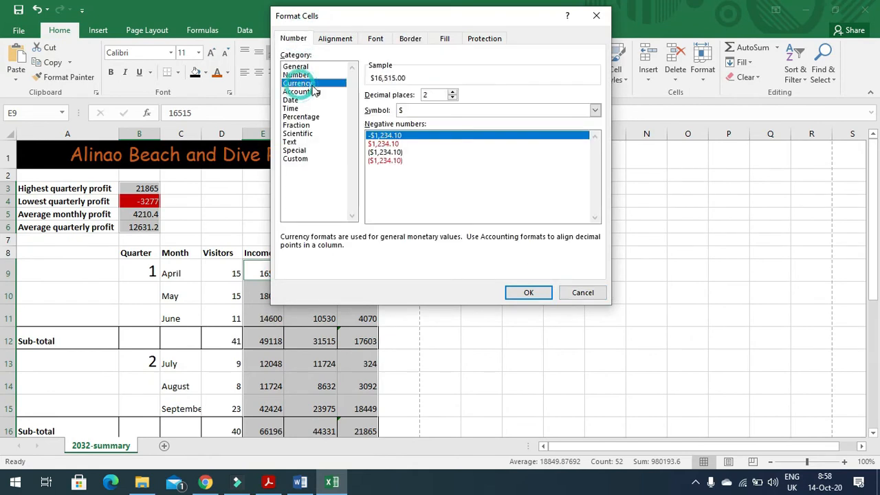
click(453, 98)
click(452, 98)
click(533, 292)
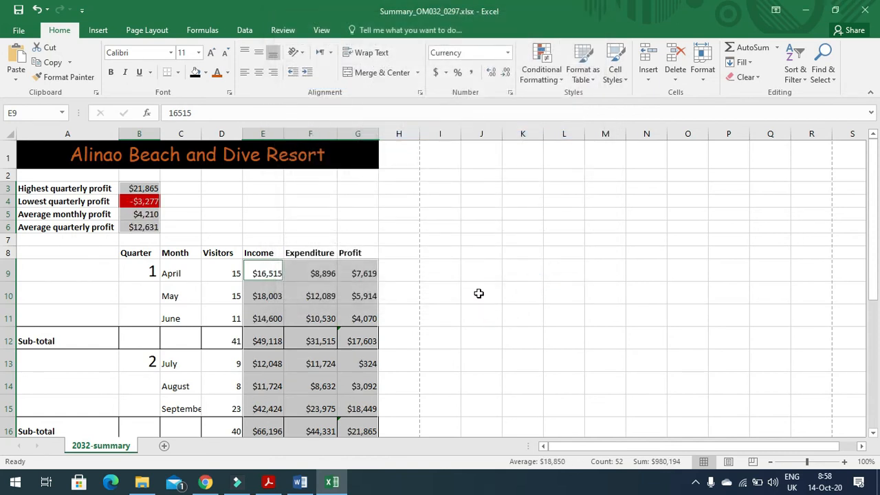
In the exam PDF, highlight question 27 about showing the highest-profit quarter number in C3
click(268, 481)
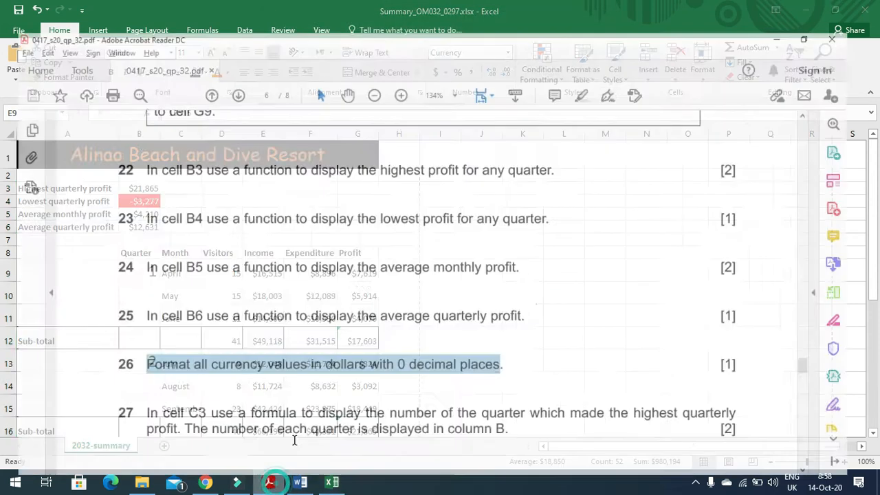
scroll(405, 356, down, 2)
click(176, 359)
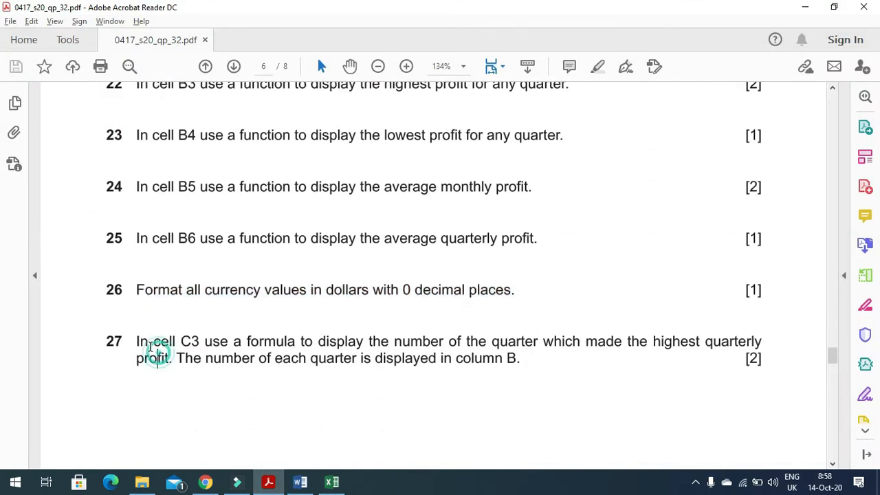
drag(135, 341, 723, 353)
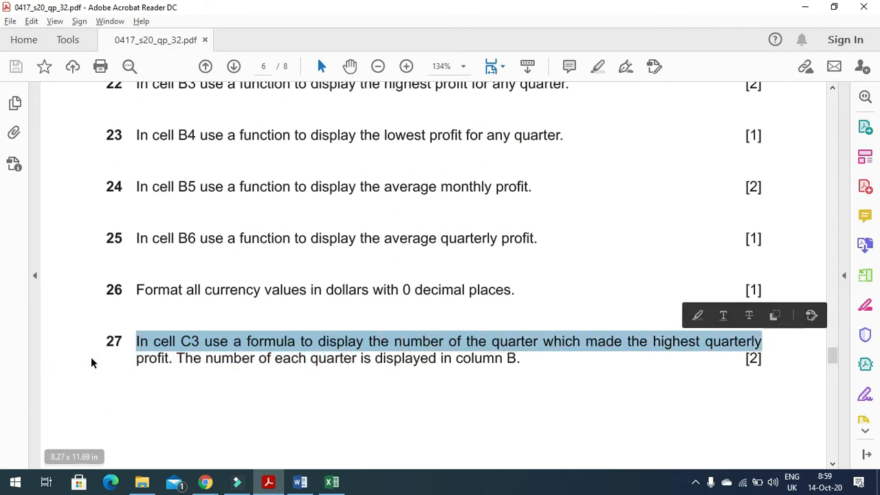
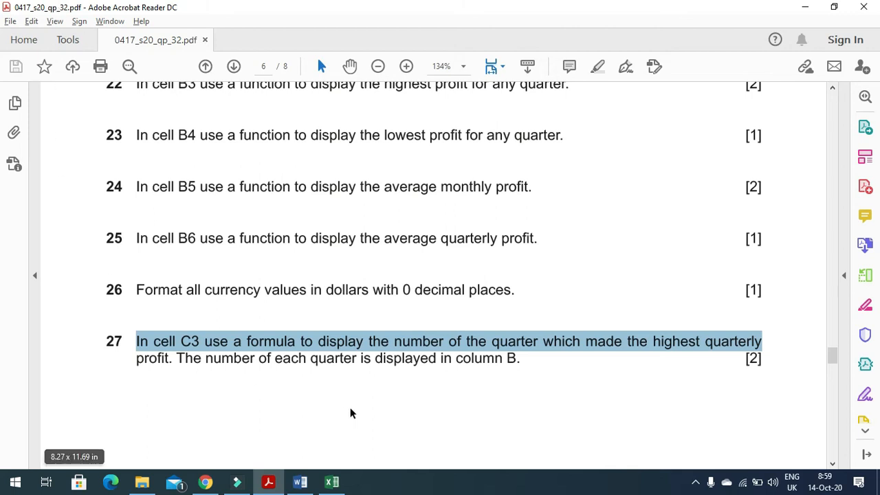
click(333, 483)
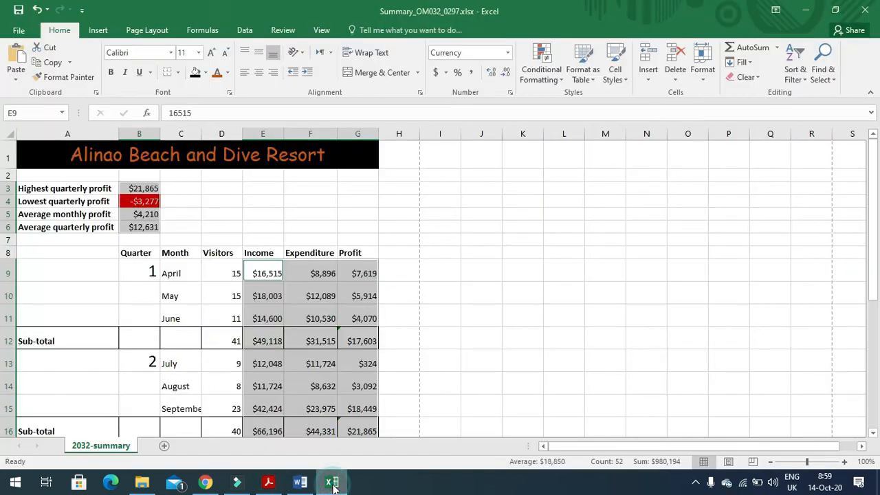
Start the nested formula =if(B3=g12,if(B3=g16, in cell C3
click(188, 189)
text(=)
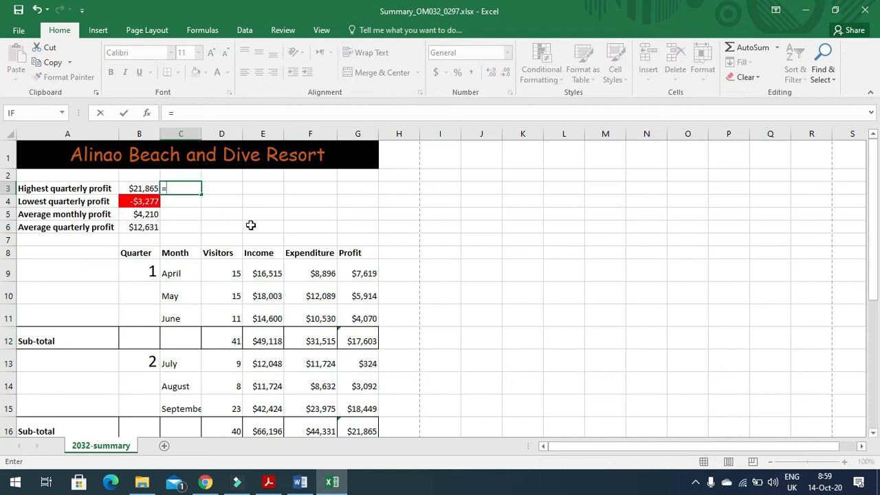
text(if)
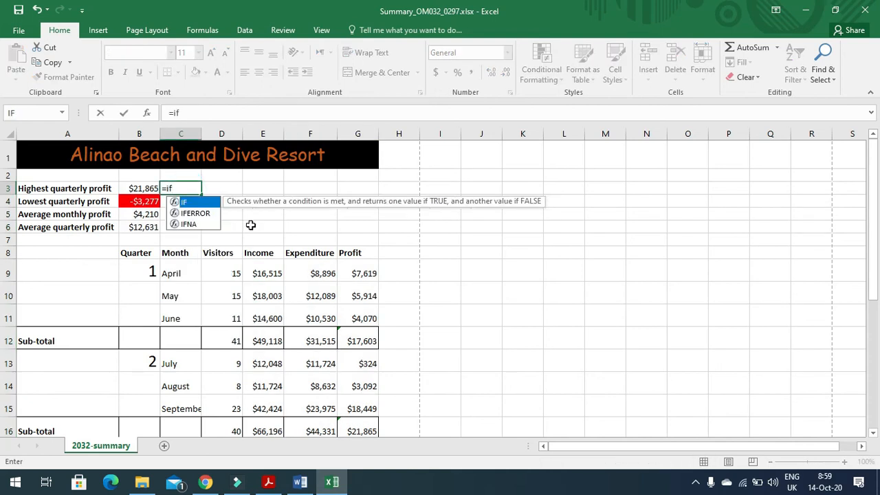
text(()
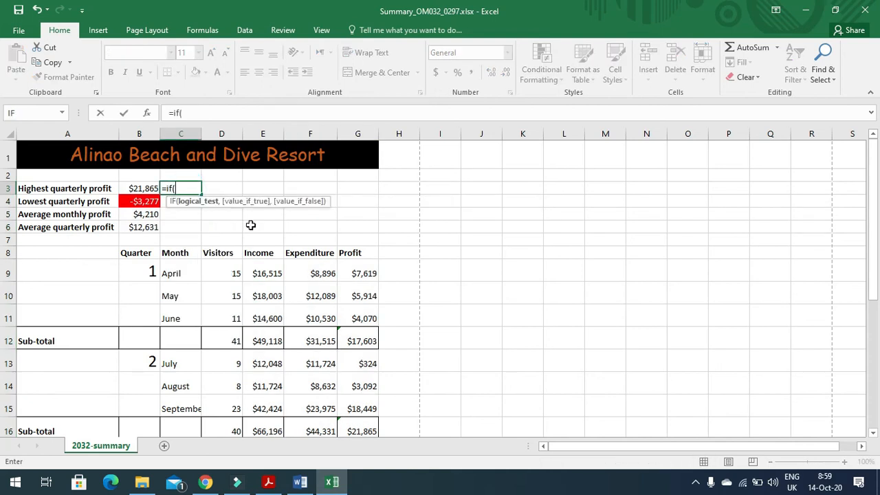
click(145, 188)
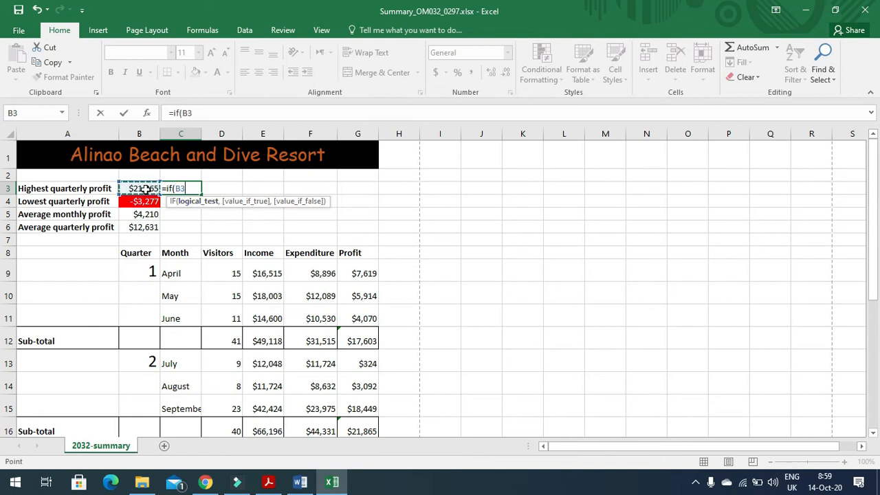
text(=g12)
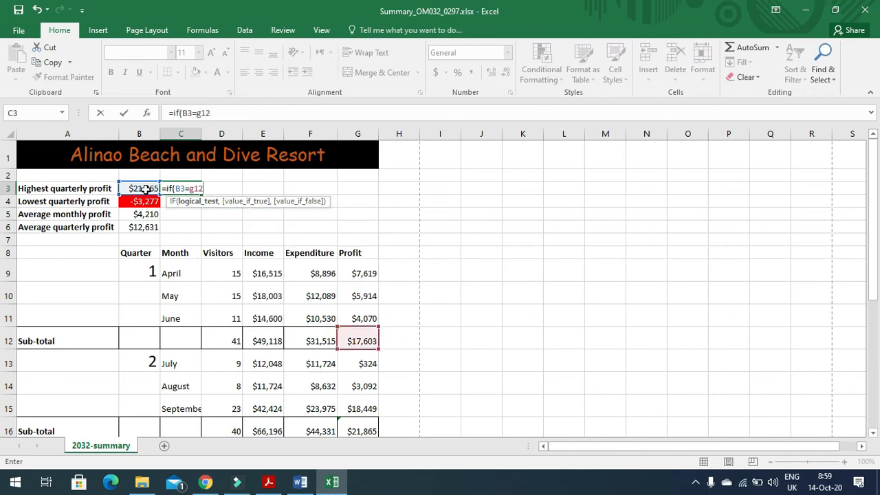
text(,if)
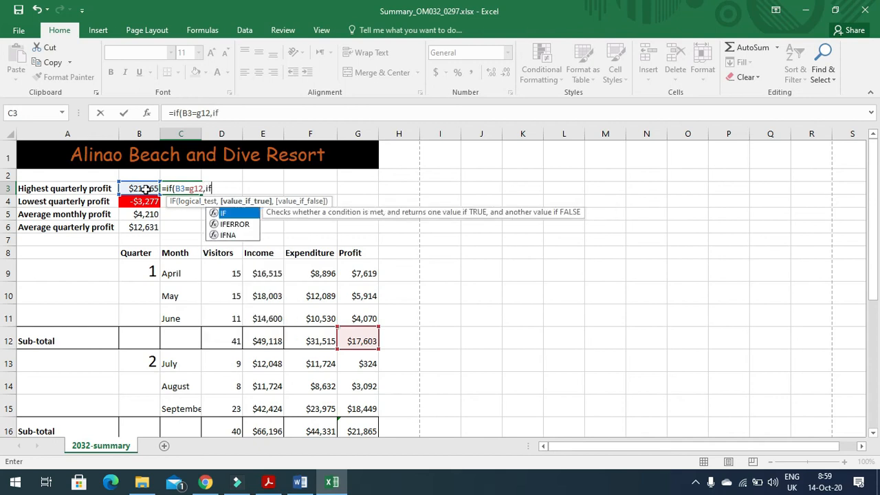
text(()
click(137, 187)
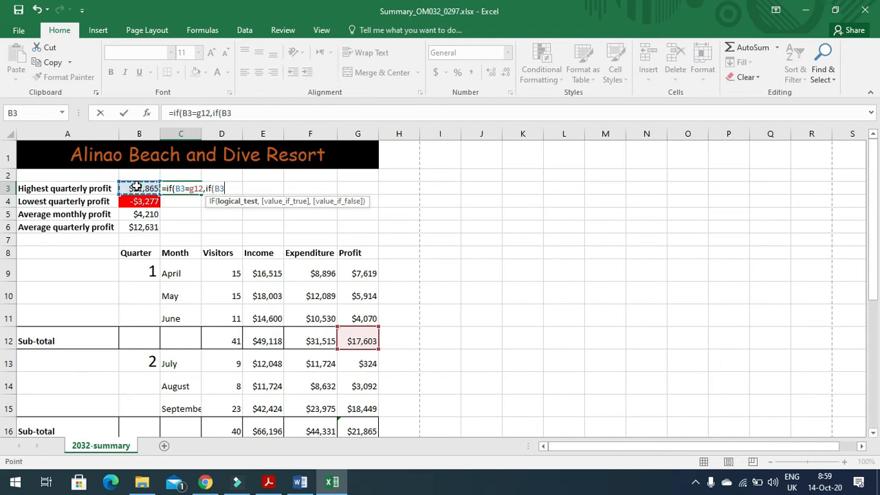
text(=g16)
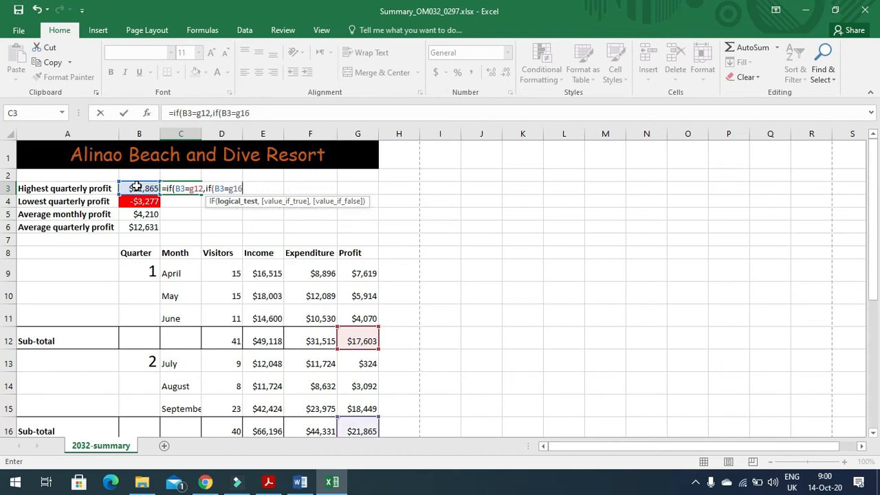
text(,)
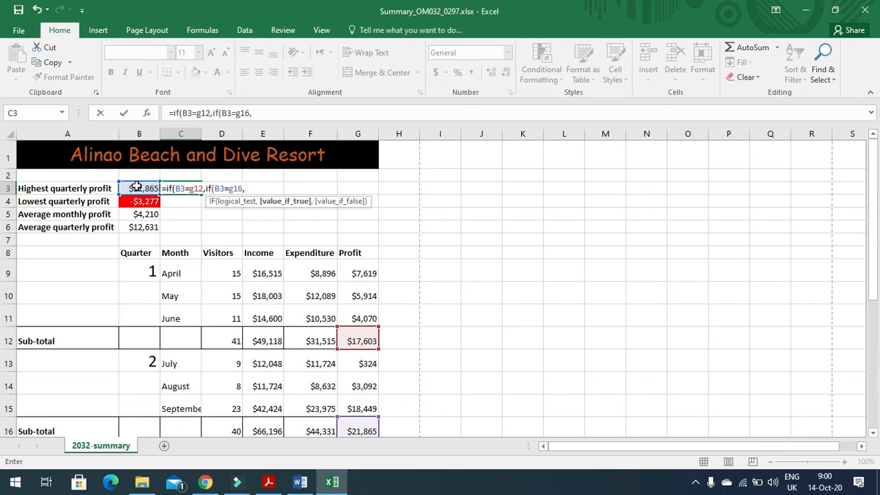
Insert b9 as the result when B3 equals G12, then return to the formula's end
click(201, 189)
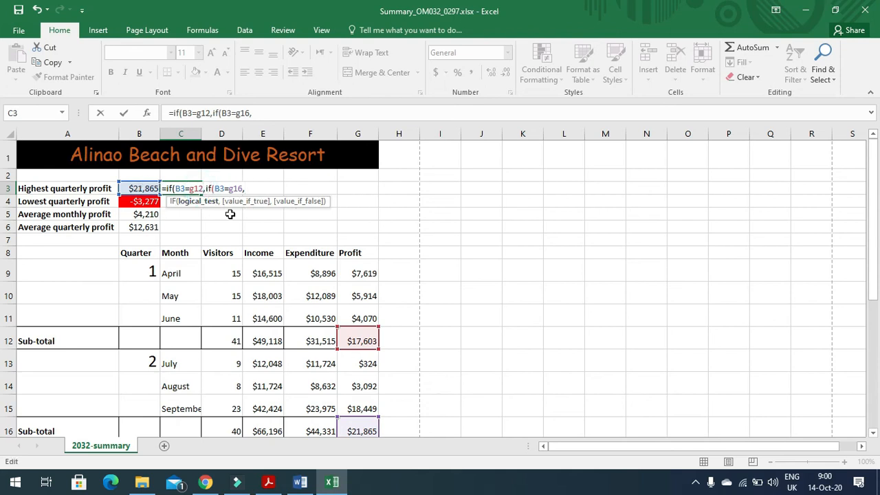
text(,)
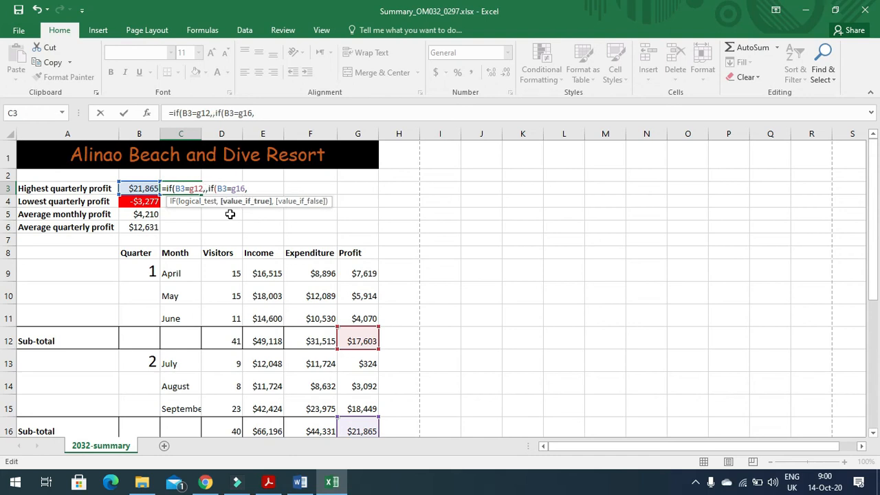
text(b9)
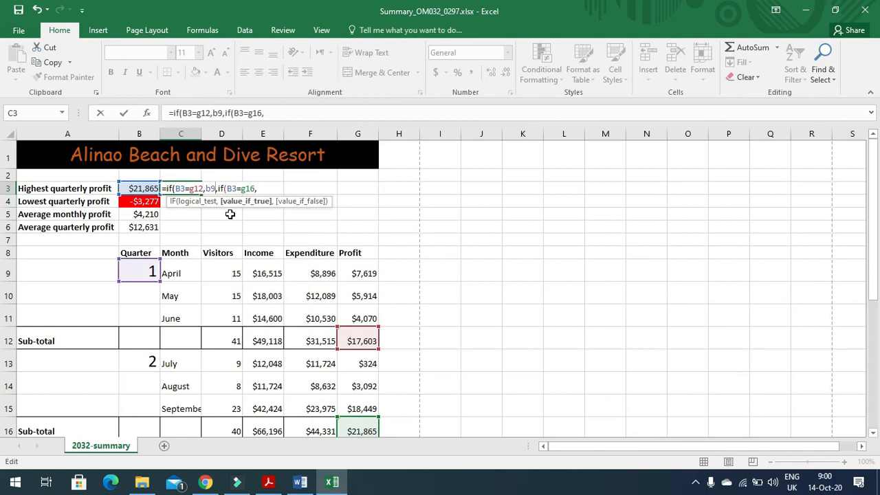
key(Right)
key(Right)
key(Right)
key(Right)
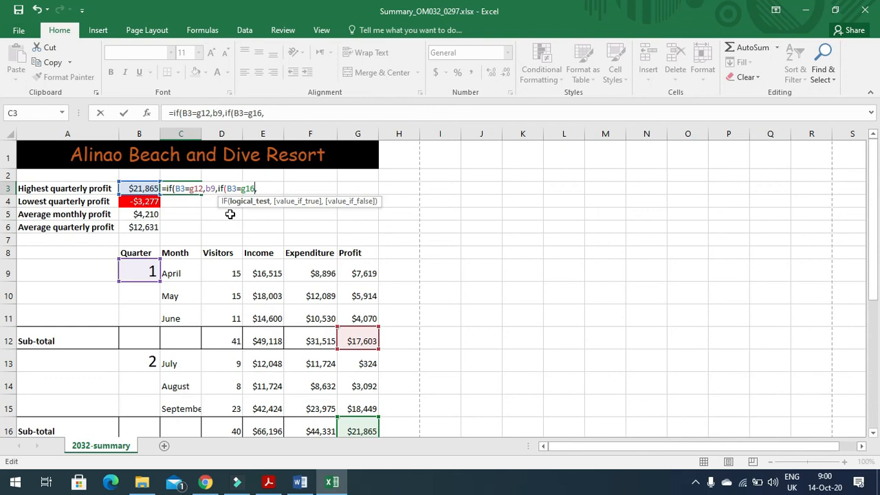
key(Right)
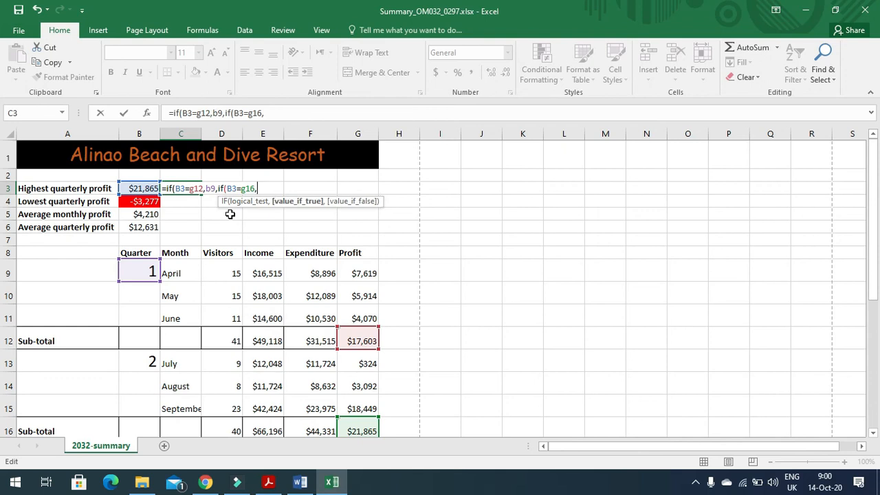
Return B13 when B3 matches G16 and add a third condition comparing B3 with G20
click(134, 365)
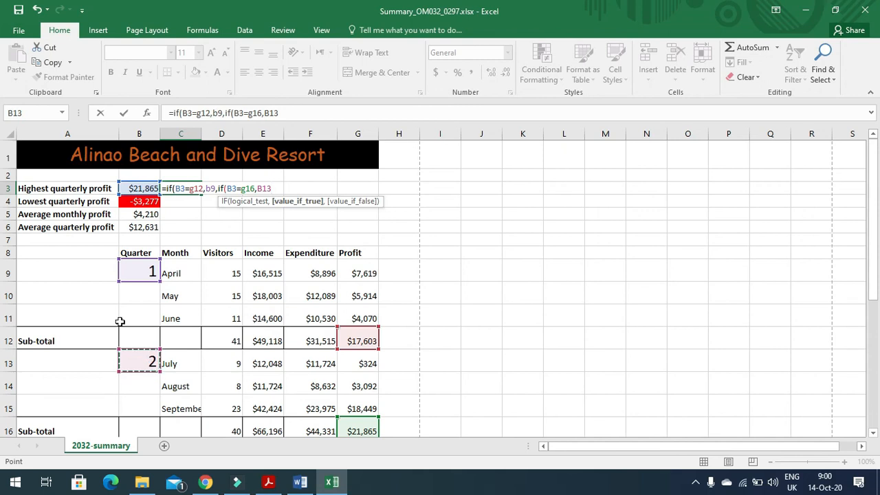
text(,)
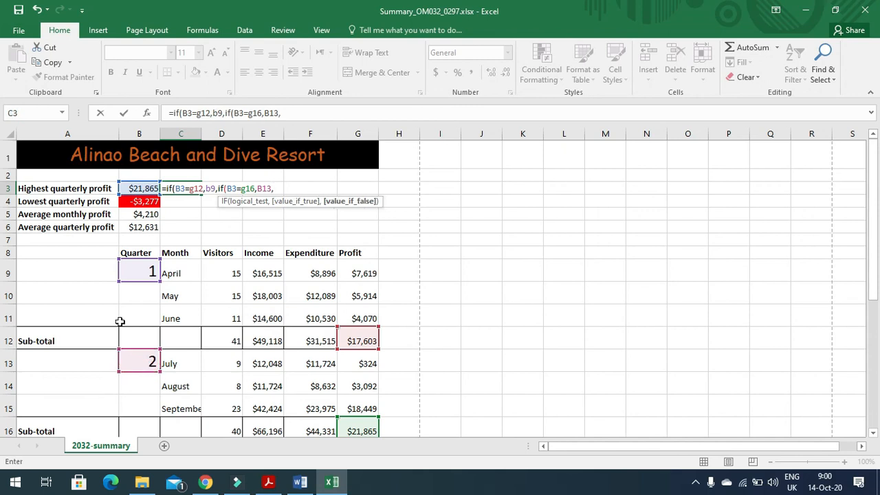
text(if()
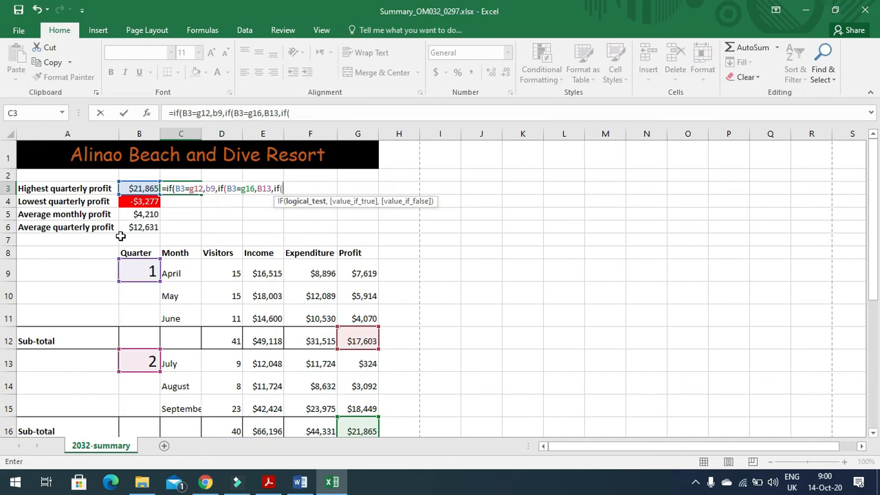
click(141, 190)
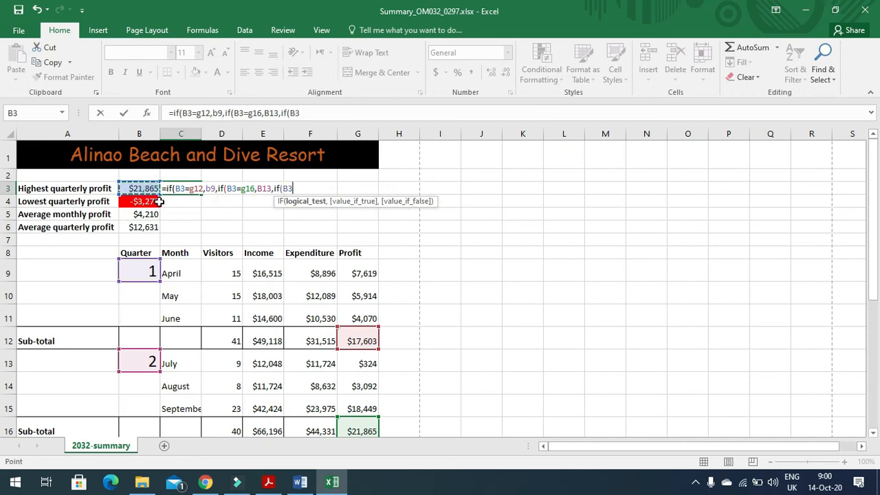
text(=g)
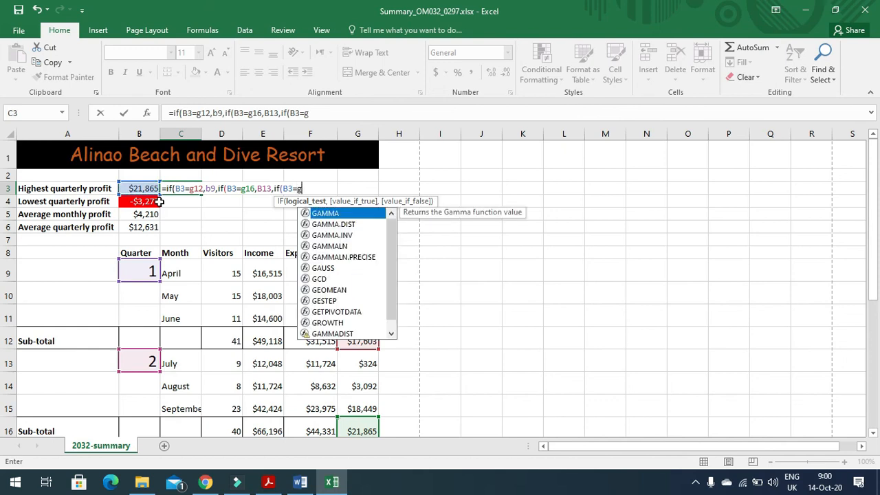
text(20)
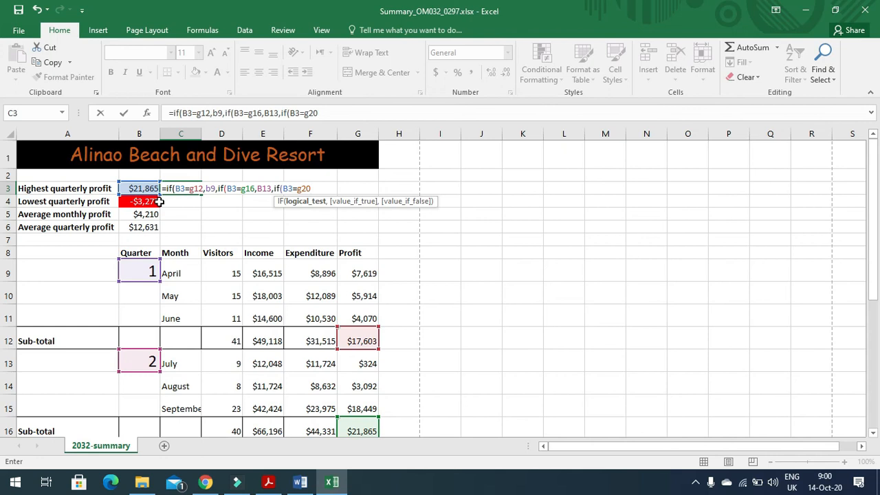
text(,)
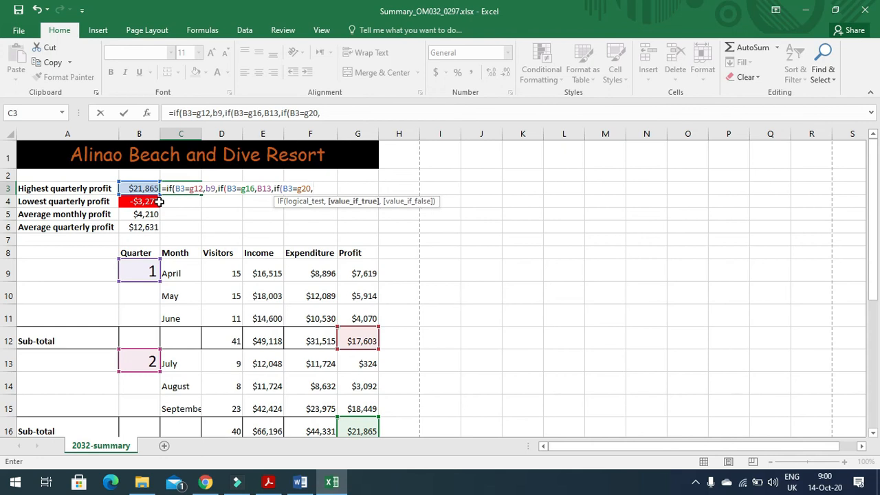
Return B17 for G20, fall back to B21, close the brackets and enter; C3 shows 2
scroll(164, 351, down, 1)
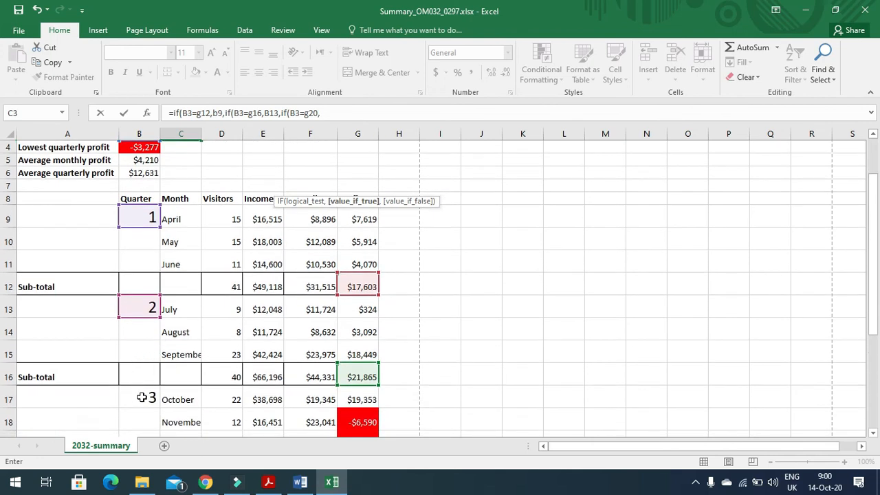
click(143, 398)
scroll(215, 377, up, 1)
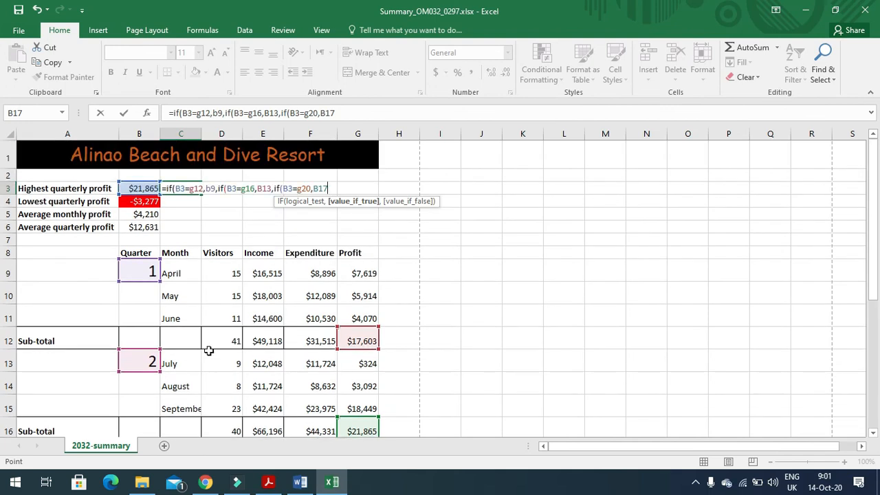
text(,)
scroll(207, 344, down, 4)
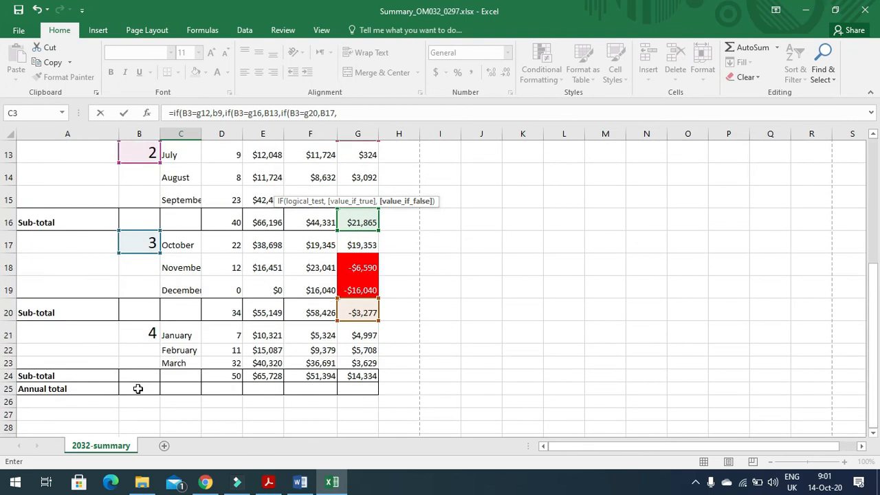
click(147, 335)
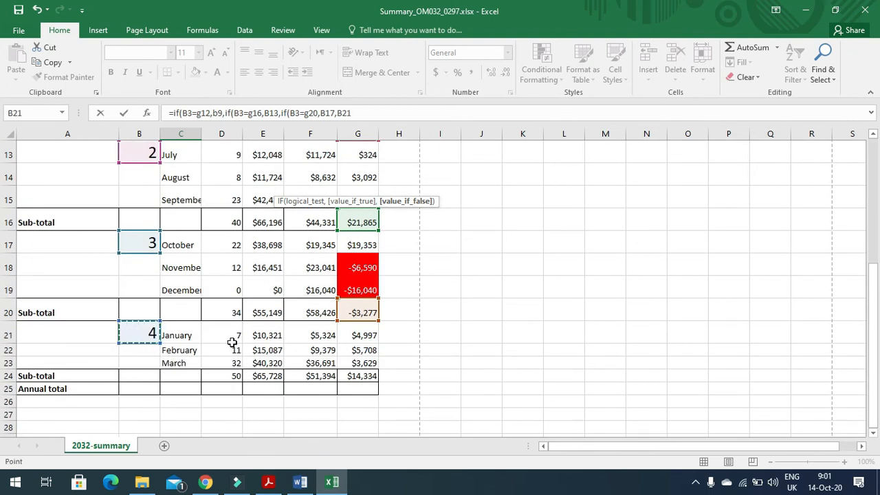
text()))
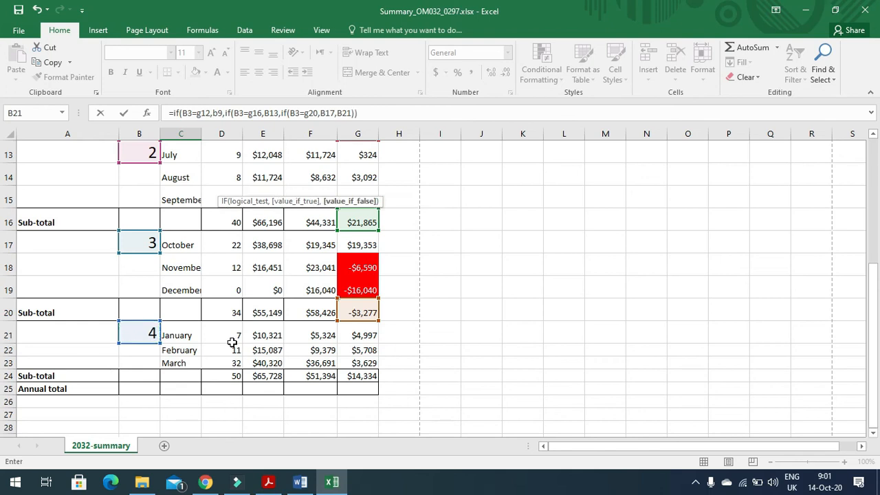
text())
scroll(233, 342, up, 4)
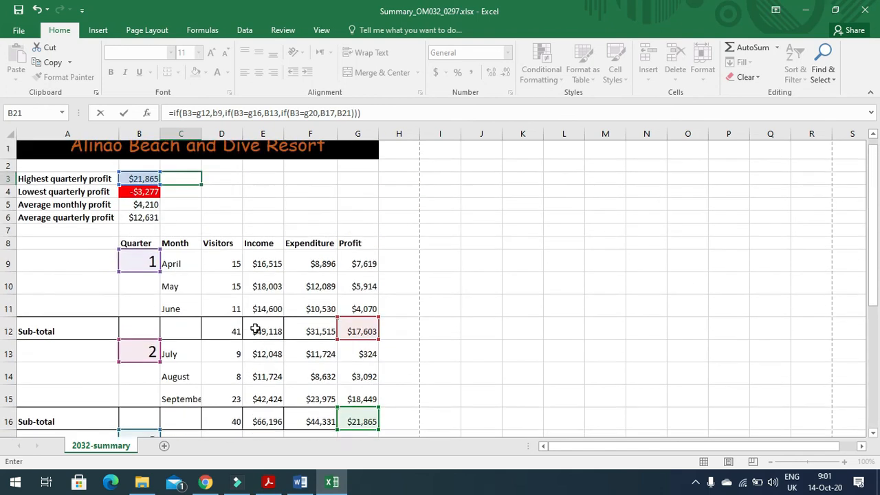
key(Return)
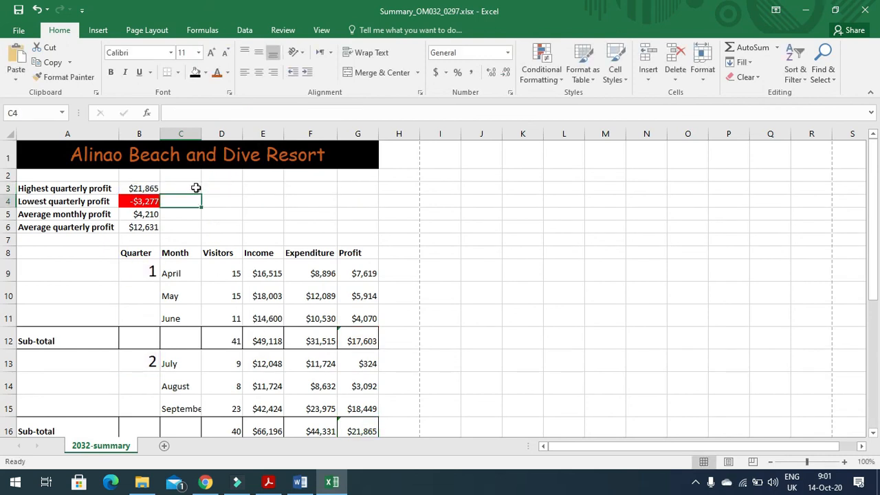
Read question 28 in the exam PDF, highlighting 'Save your spreadsheet', then return to Excel
click(268, 482)
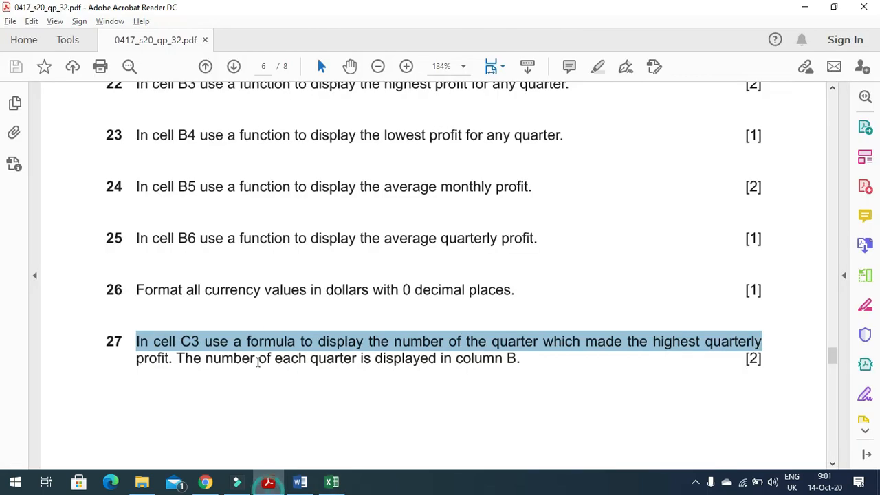
scroll(258, 321, down, 1)
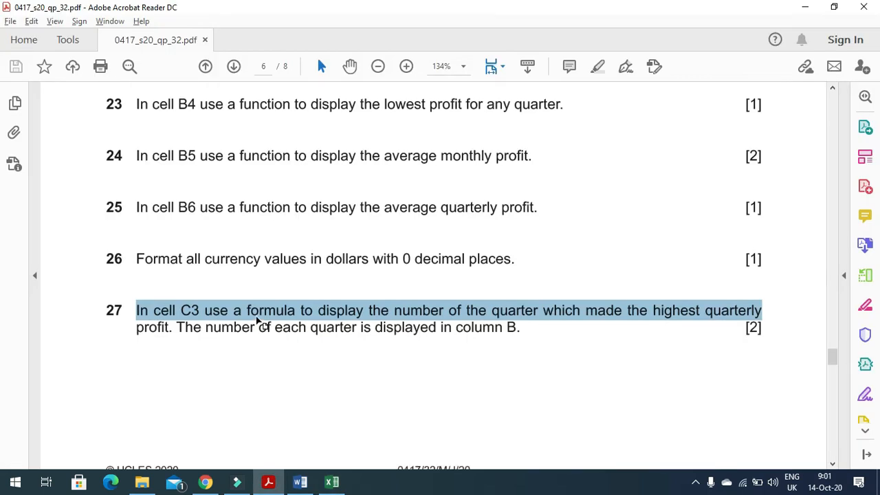
scroll(258, 321, down, 2)
scroll(256, 321, down, 9)
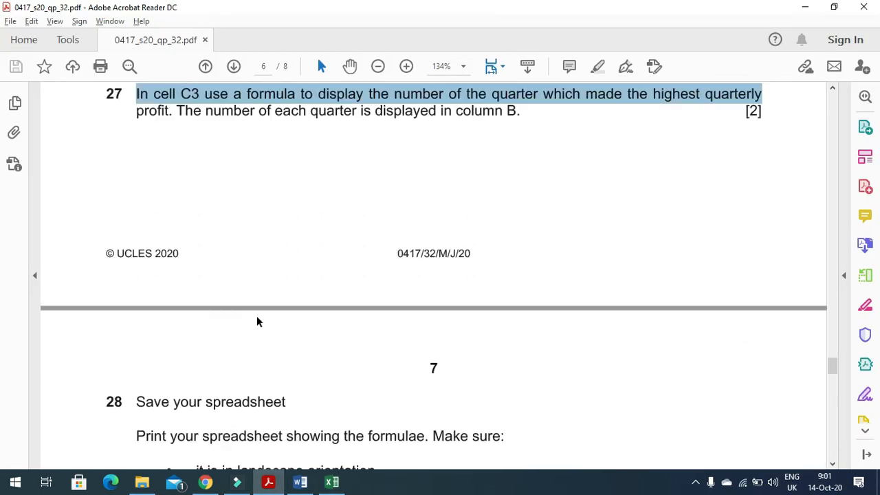
scroll(256, 315, down, 2)
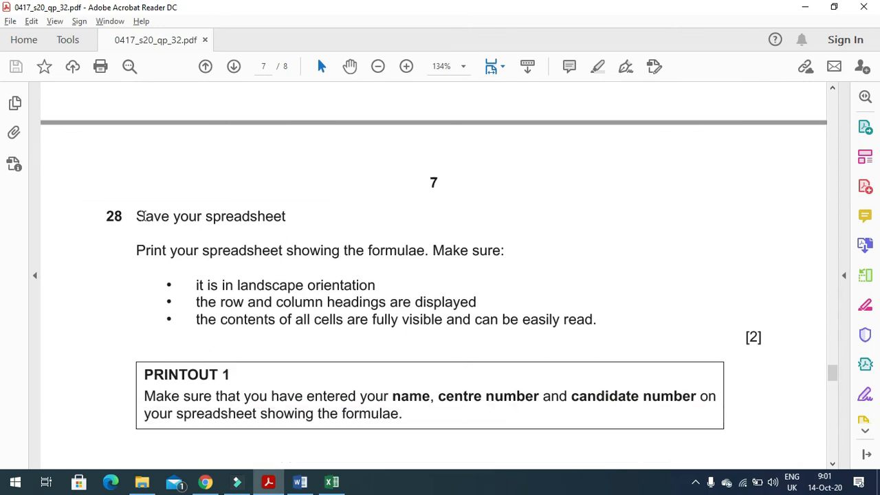
drag(137, 216, 286, 218)
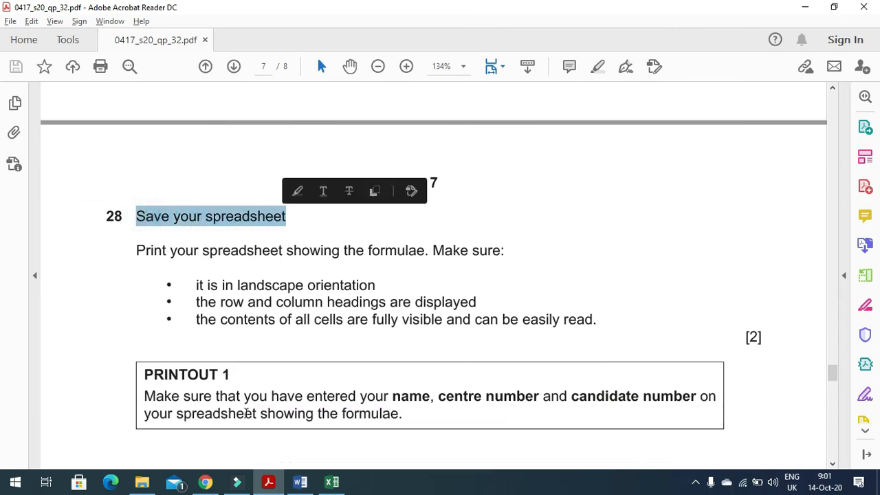
click(270, 483)
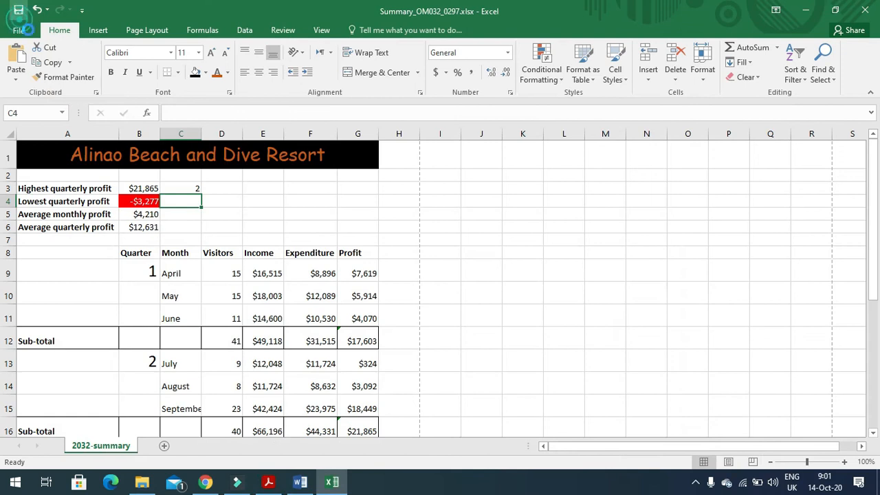
Read the print-formulae instruction in the PDF, then turn on Show Formulas in Excel
click(268, 483)
scroll(129, 217, down, 1)
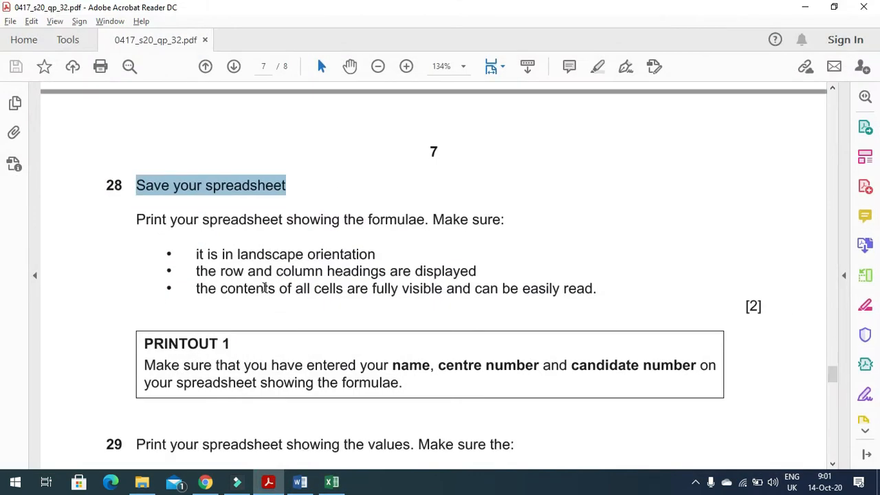
drag(129, 217, 499, 220)
click(269, 483)
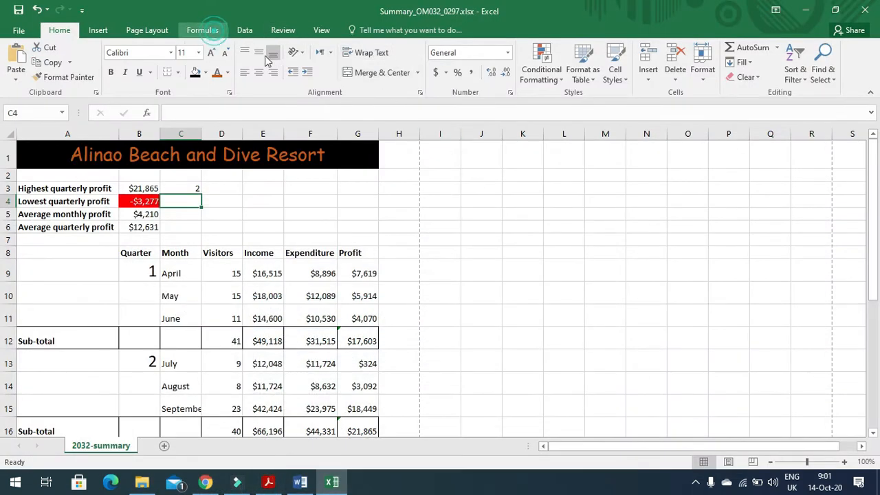
click(202, 29)
click(574, 47)
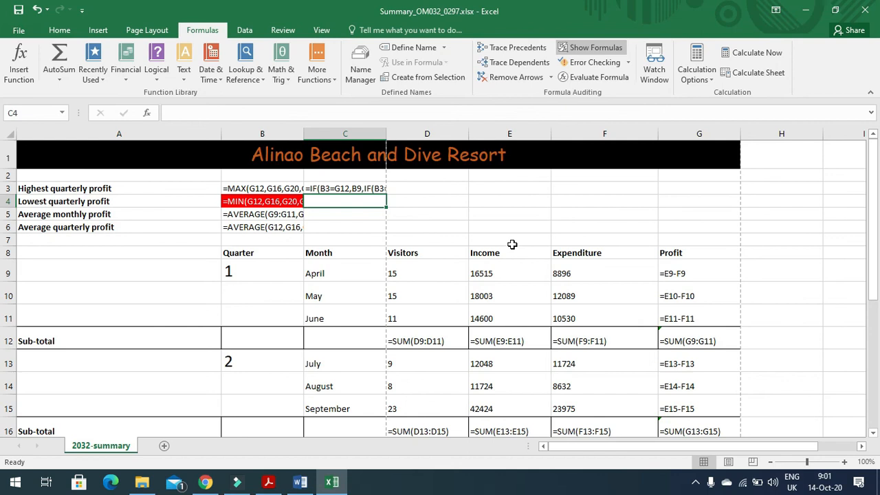
AutoFit columns A to G so every formula is fully readable
double_click(386, 134)
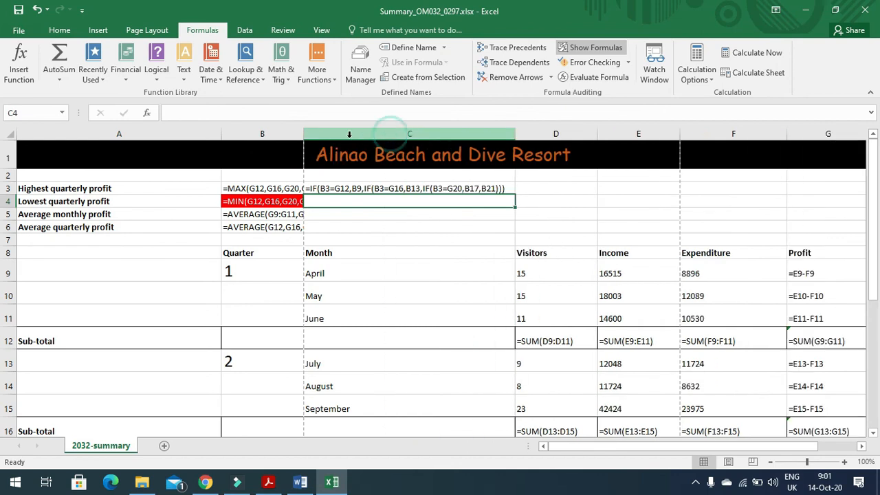
double_click(304, 134)
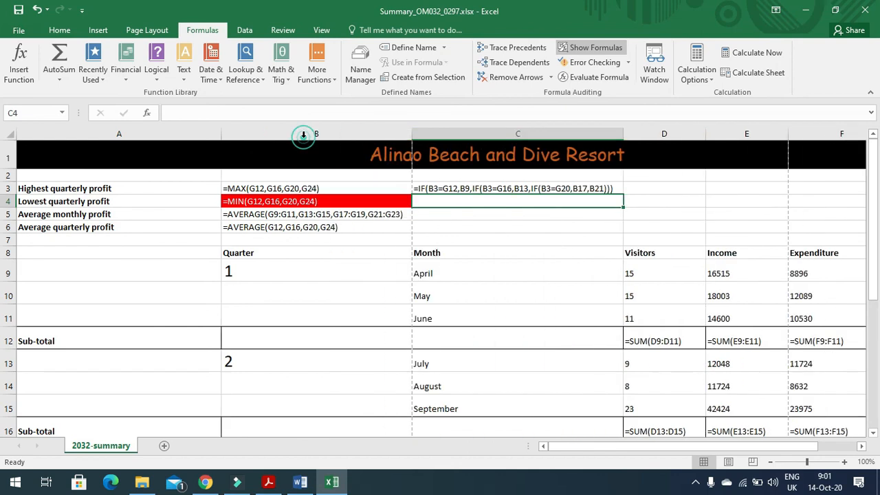
double_click(222, 133)
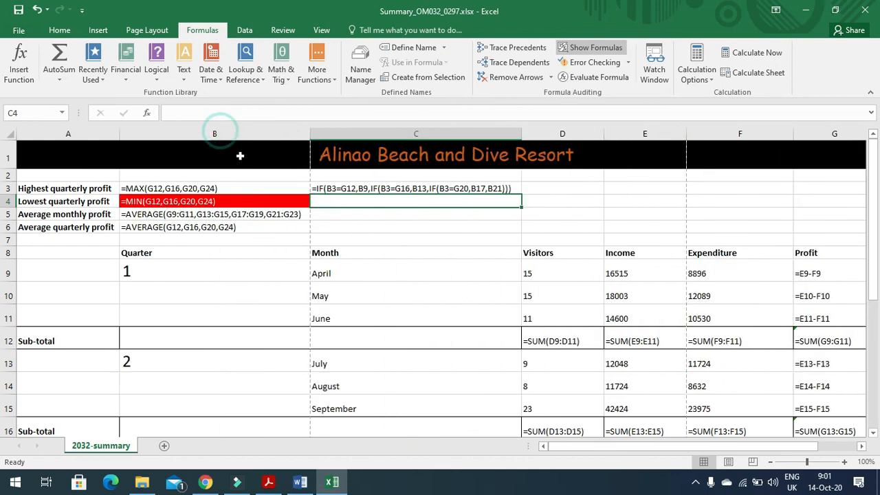
double_click(604, 133)
double_click(670, 133)
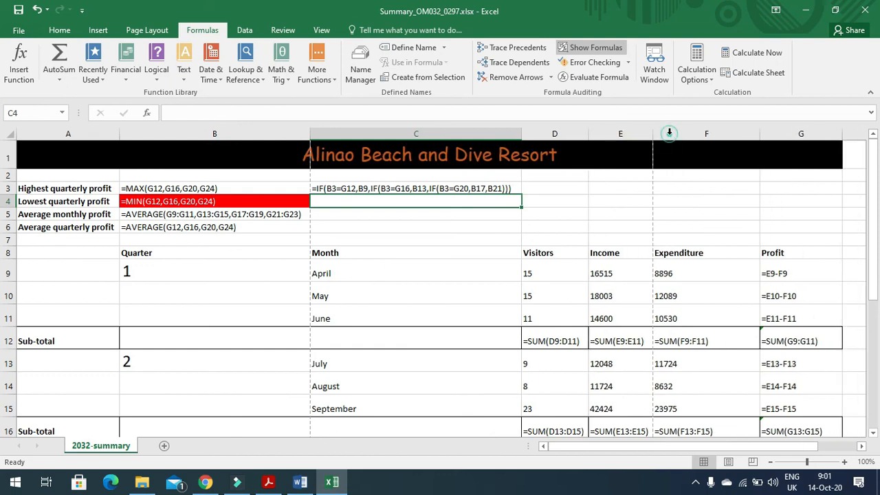
double_click(759, 133)
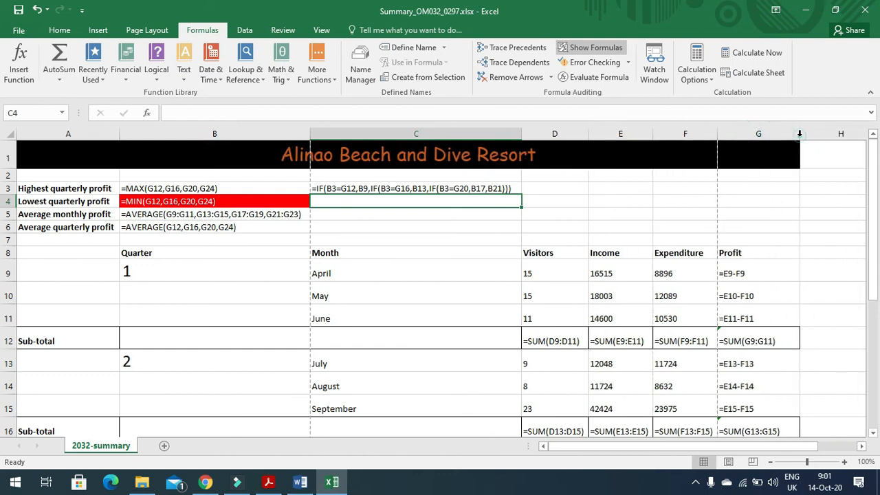
double_click(799, 134)
click(269, 482)
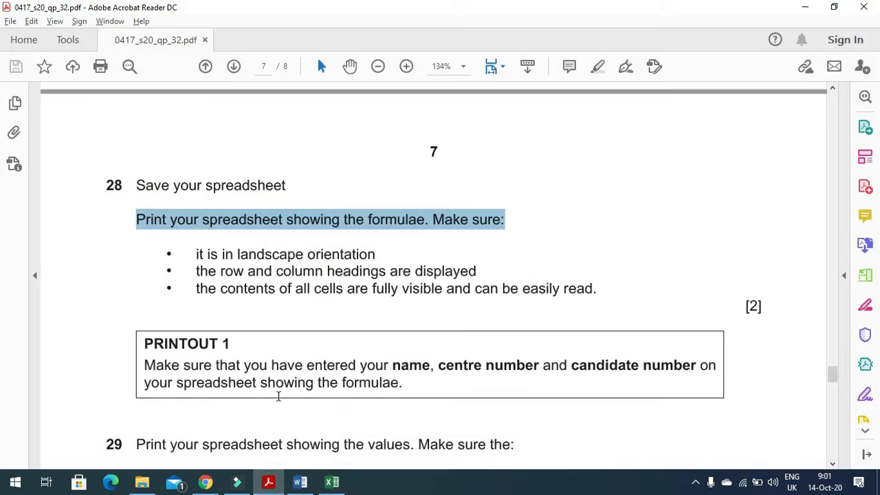
Note the landscape requirement in the PDF and set the Excel page orientation to Landscape
drag(208, 255, 375, 255)
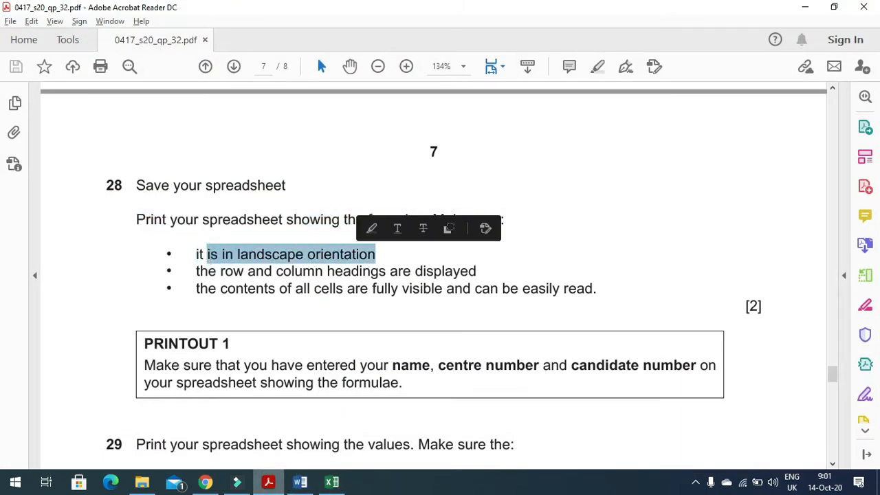
key(alt+Tab)
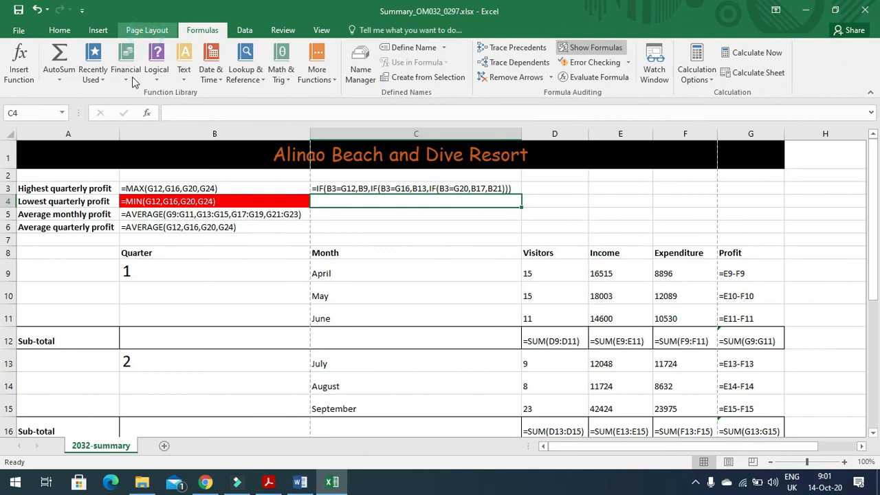
click(142, 30)
click(134, 95)
click(143, 124)
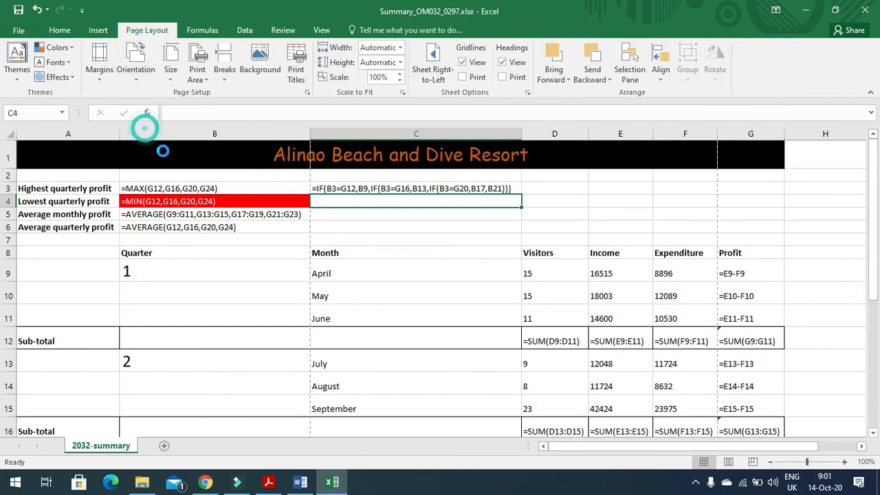
Highlight the requirement that all cell contents be visible, then return to Excel
click(269, 482)
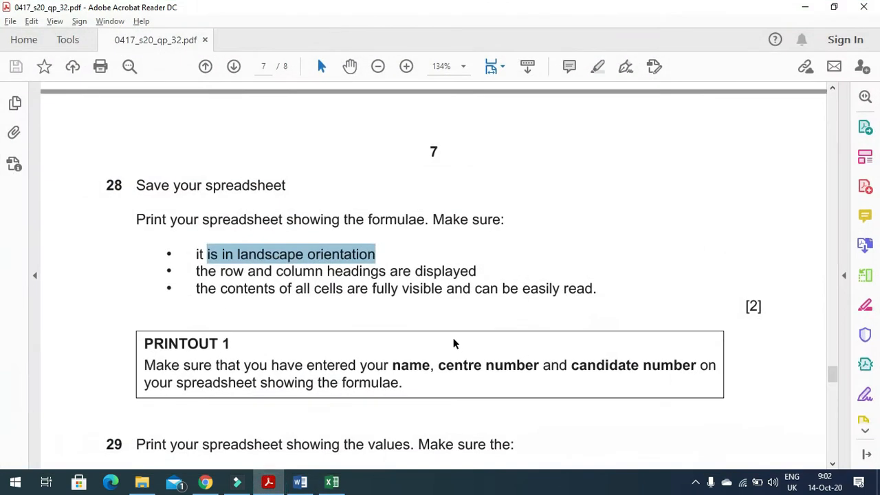
drag(185, 274, 443, 289)
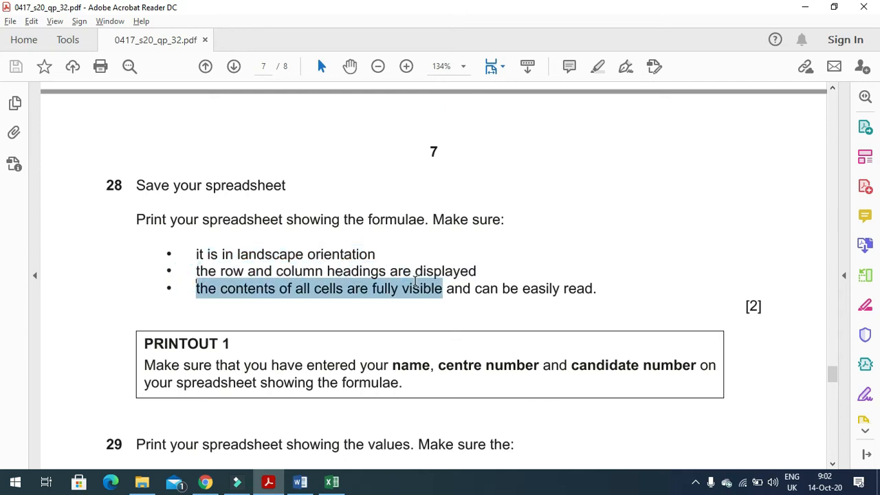
click(257, 490)
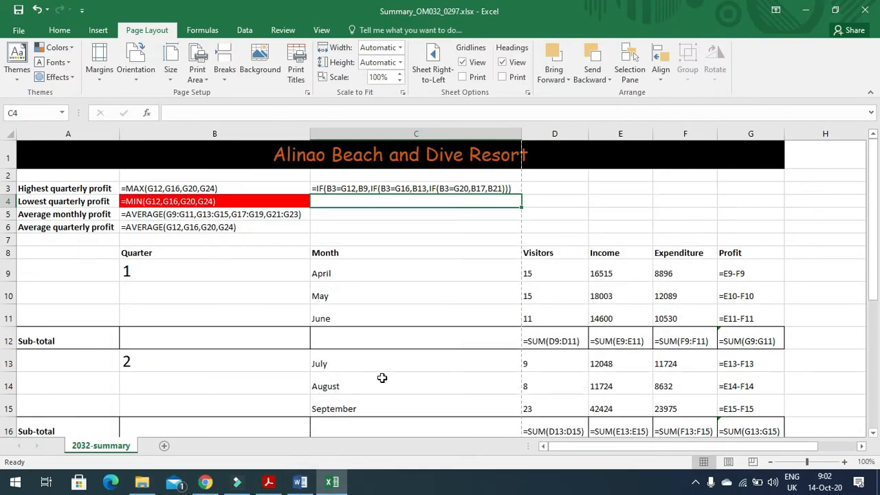
scroll(463, 330, down, 3)
scroll(463, 330, up, 3)
Enable Row and column headings on the Sheet tab of Page Setup from the Print view
click(18, 30)
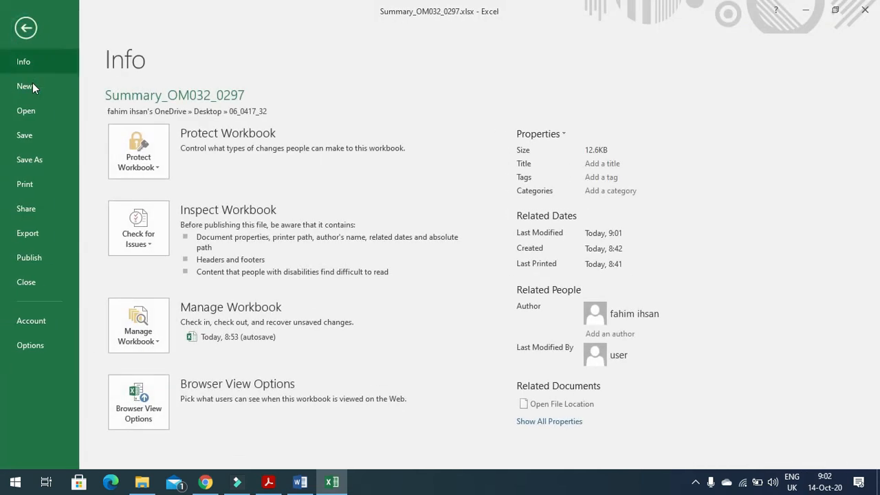
click(35, 188)
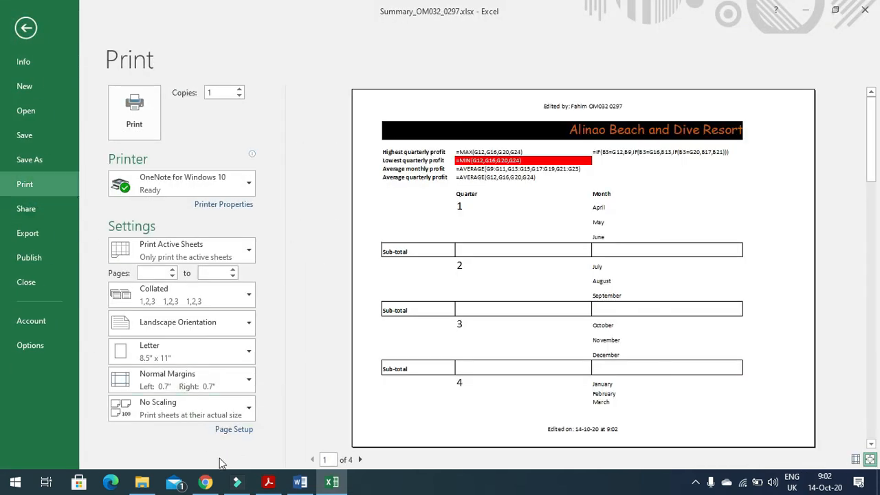
click(239, 434)
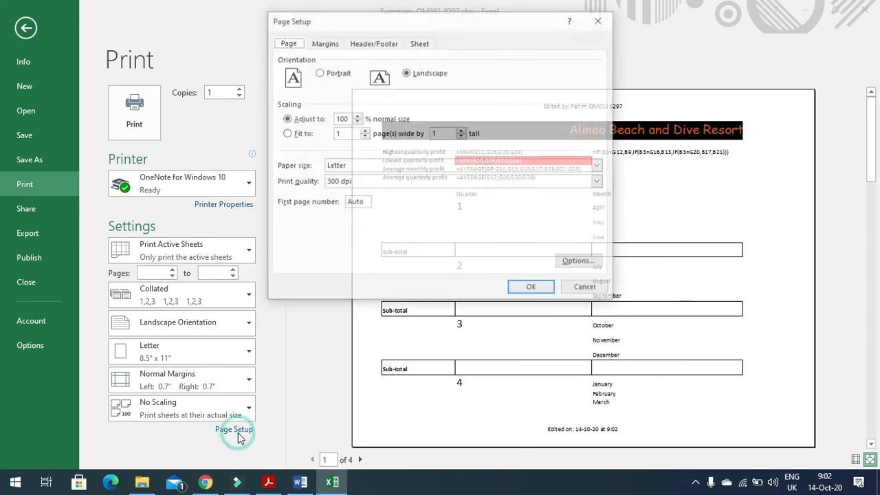
click(432, 47)
click(314, 170)
click(532, 289)
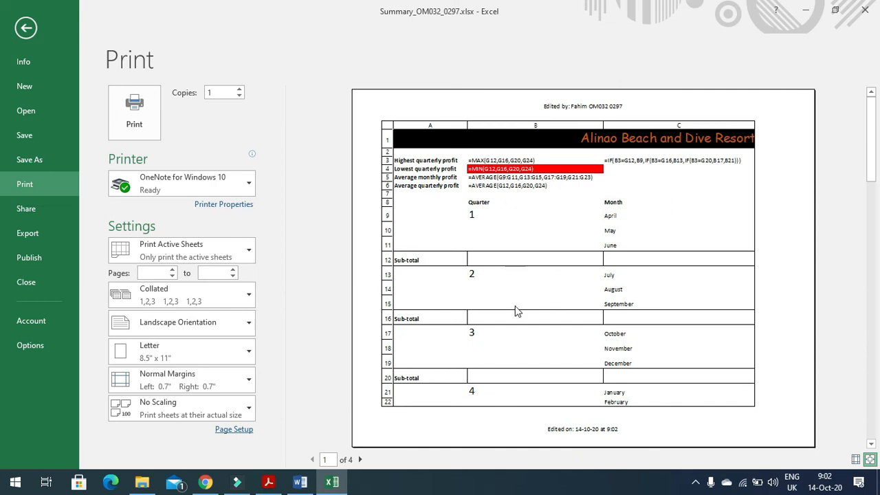
Page through the 4-page landscape preview, then return to the worksheet
click(360, 460)
click(360, 459)
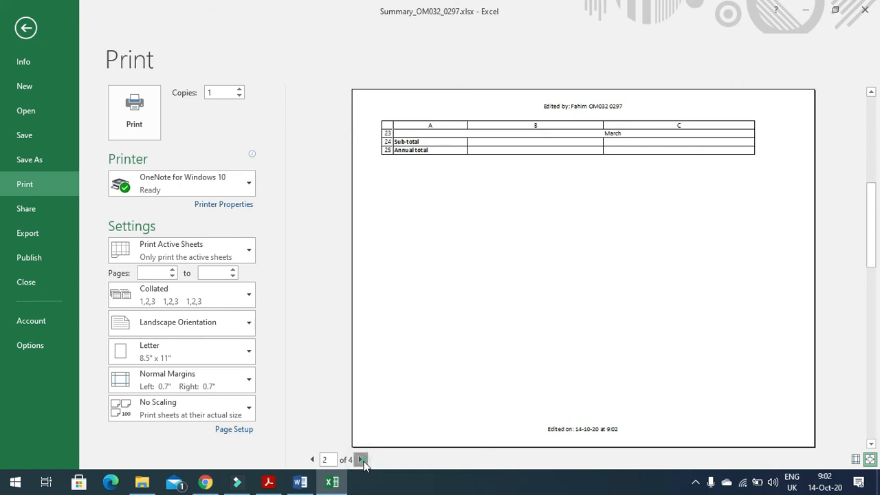
click(25, 29)
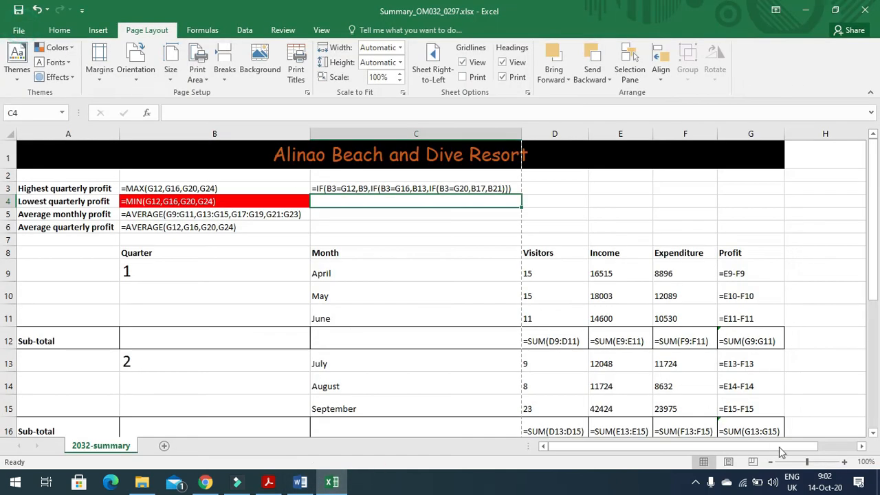
Drag the page break down in Page Break Preview, then read question 29 in the PDF
click(752, 462)
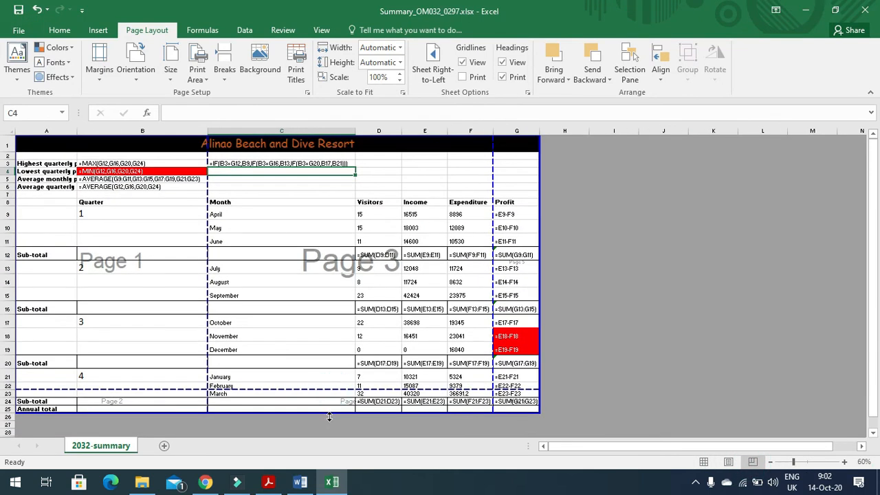
drag(327, 410, 328, 410)
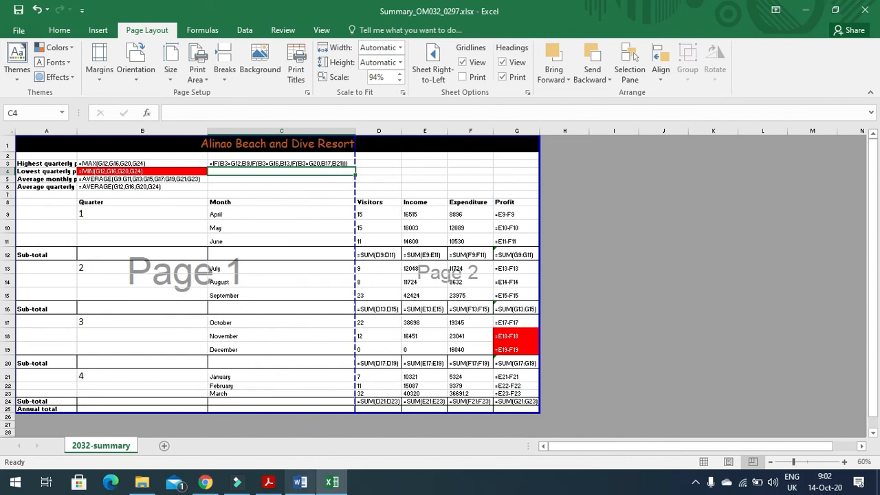
click(266, 483)
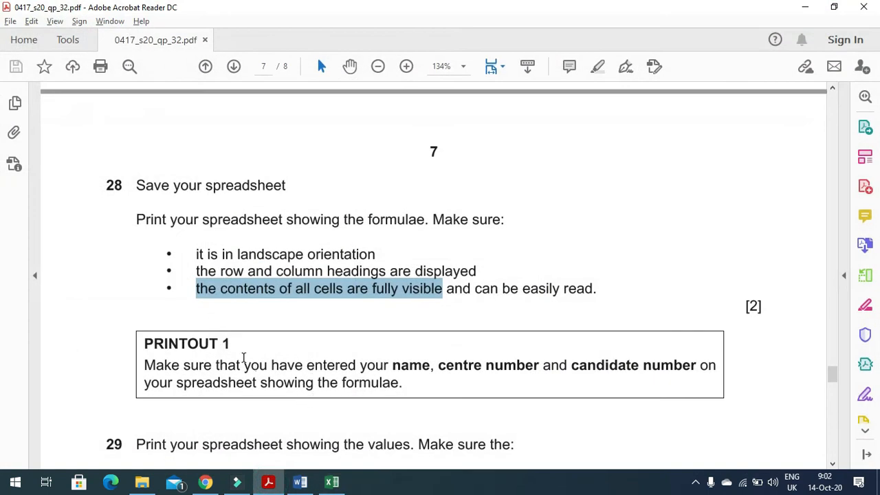
scroll(243, 359, down, 3)
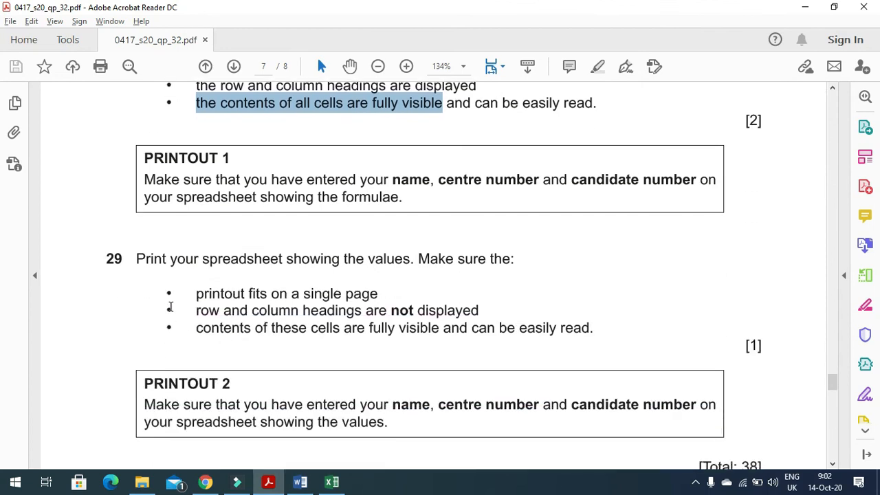
drag(137, 258, 505, 265)
scroll(501, 301, down, 2)
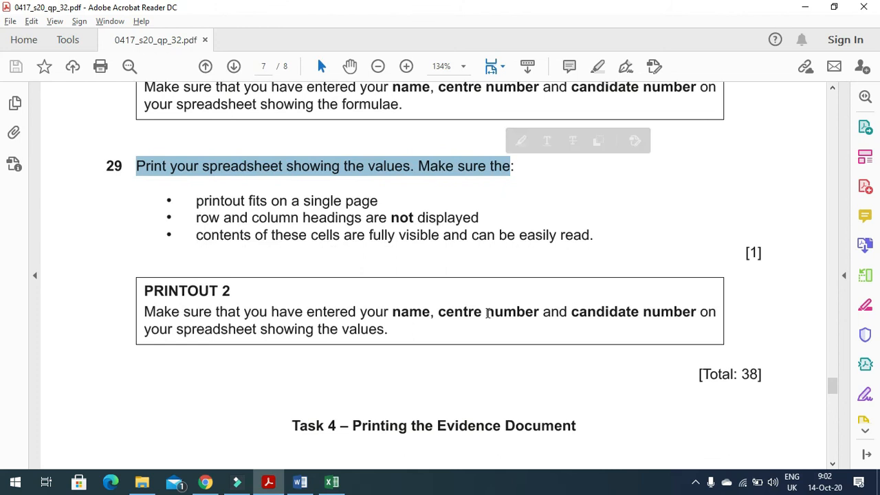
click(270, 486)
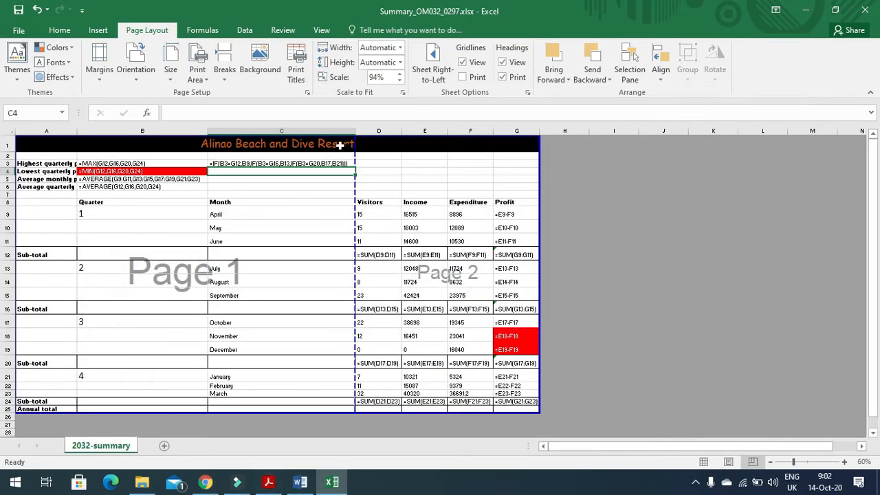
Note the no-headings requirement, then set Portrait orientation and turn off Show Formulas
click(268, 482)
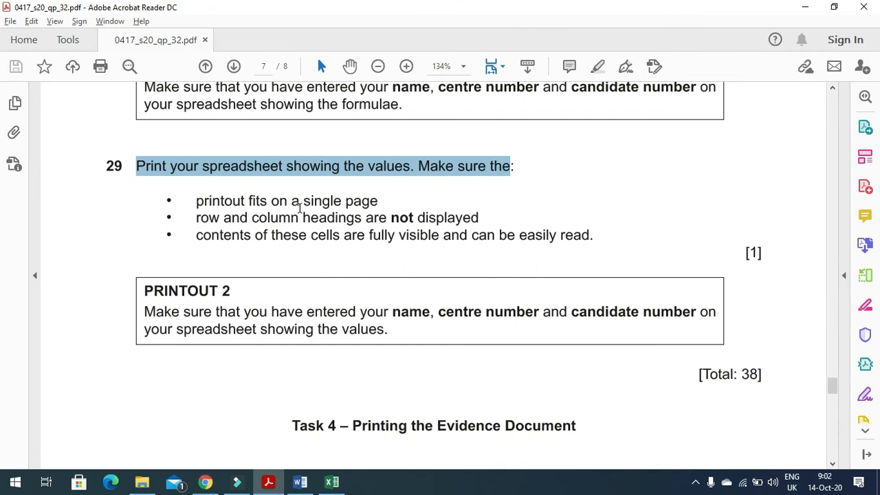
drag(191, 216, 483, 219)
click(269, 481)
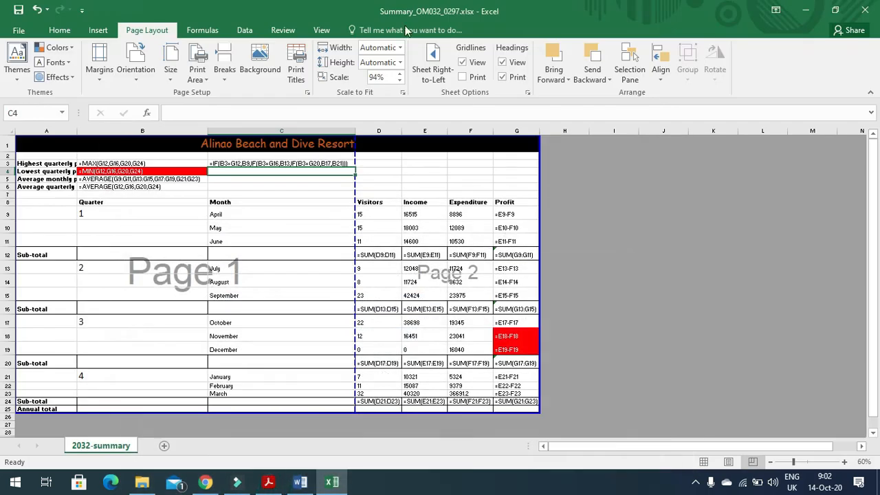
click(132, 60)
click(159, 102)
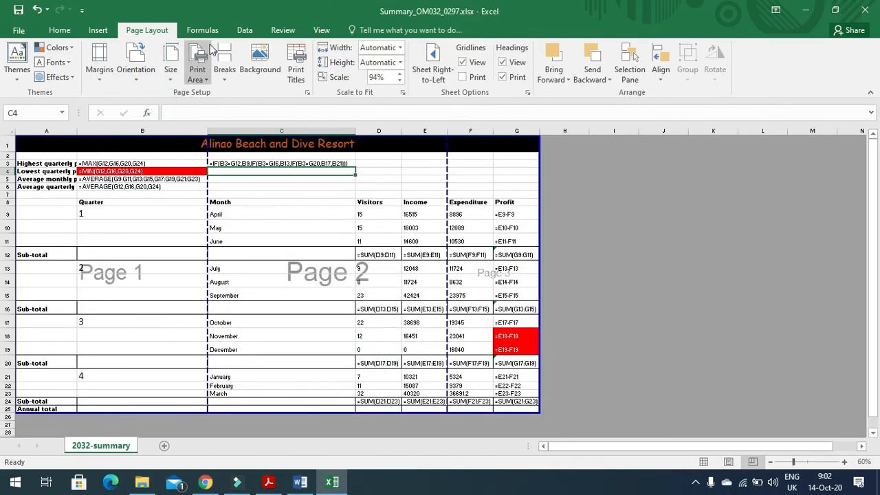
click(202, 30)
click(586, 48)
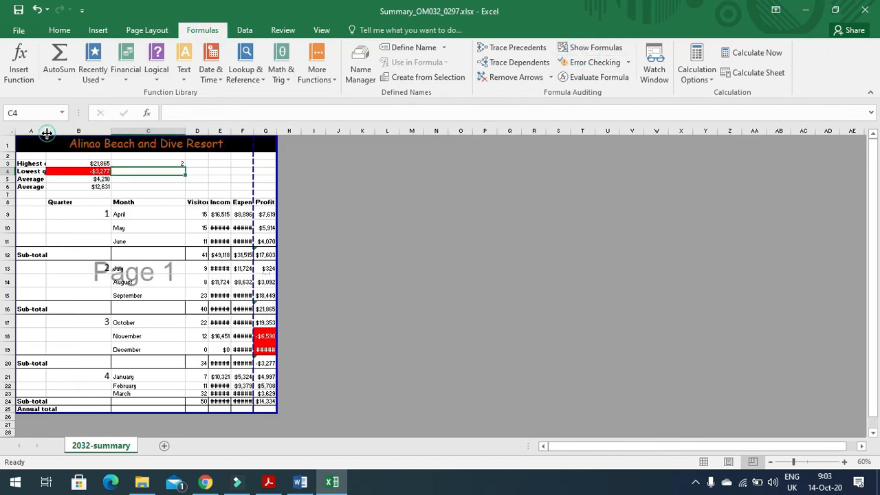
Extend page 1's vertical page break to the print-area edge and narrow column C
drag(262, 141, 332, 155)
drag(244, 131, 199, 131)
click(166, 136)
Autofit columns B, D, E, F and G so every value shows fully
double_click(165, 132)
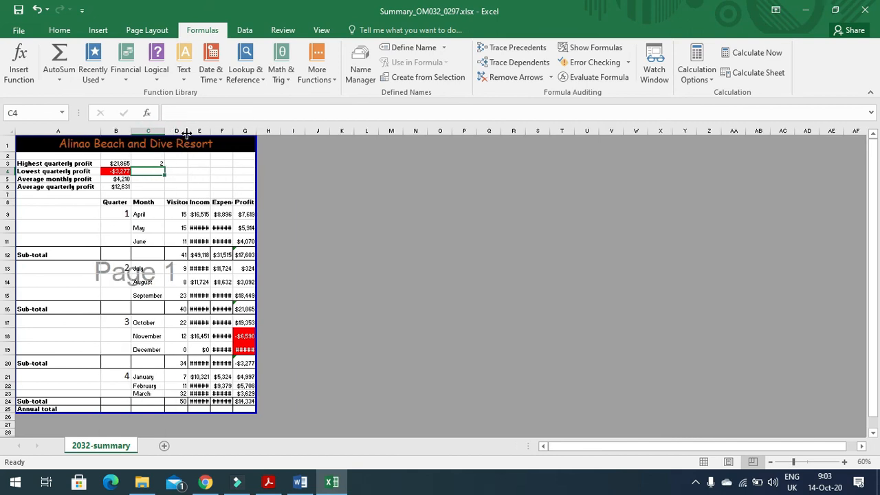
double_click(187, 131)
double_click(218, 131)
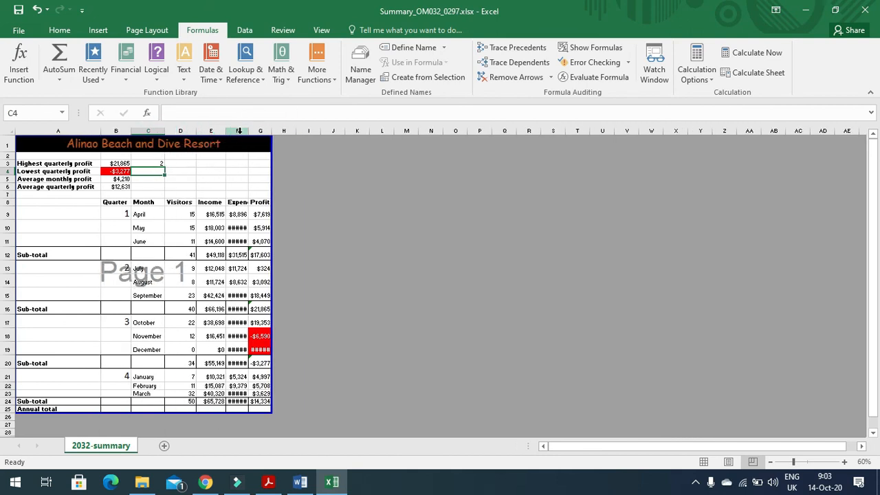
double_click(249, 131)
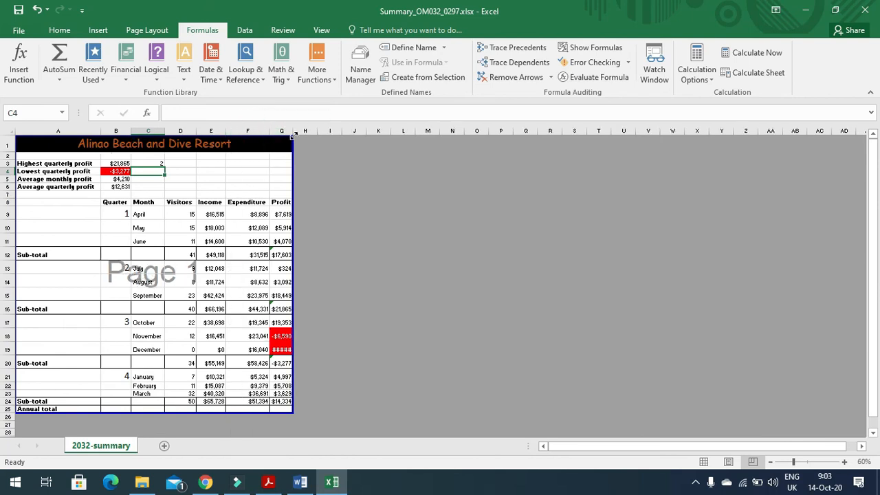
double_click(291, 132)
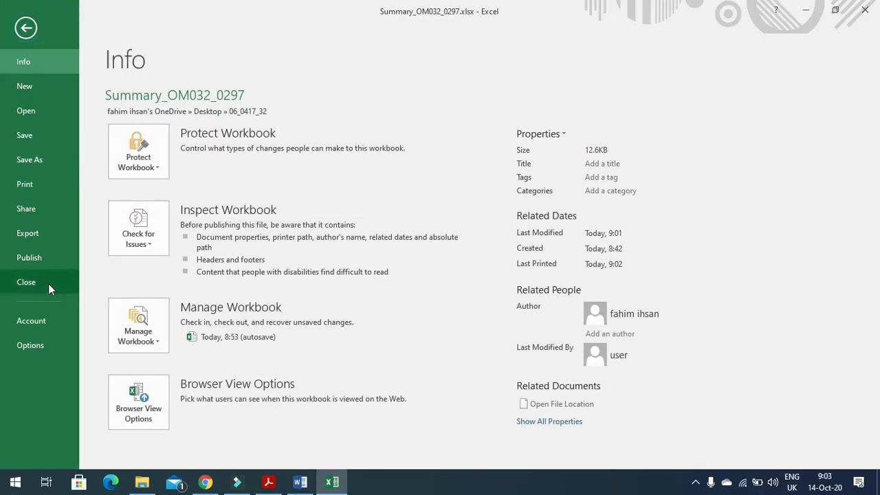
Turn off printing of row and column headings, then return to the exam paper in Acrobat
click(37, 185)
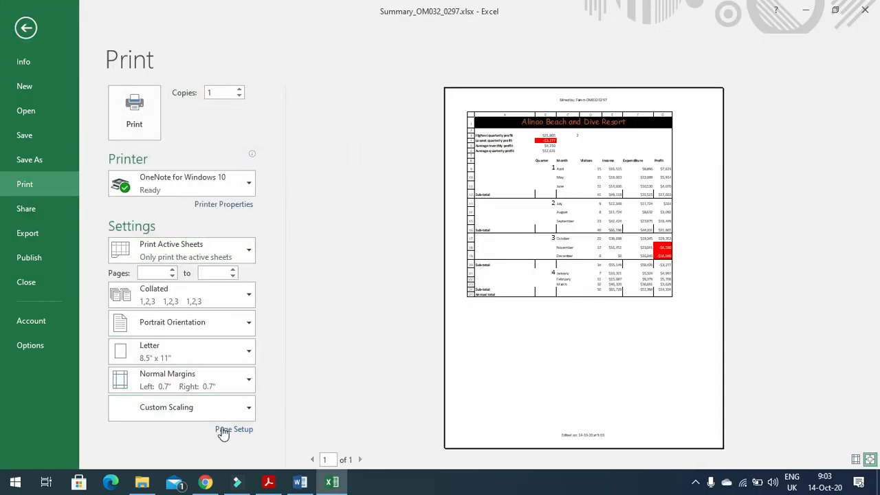
click(230, 430)
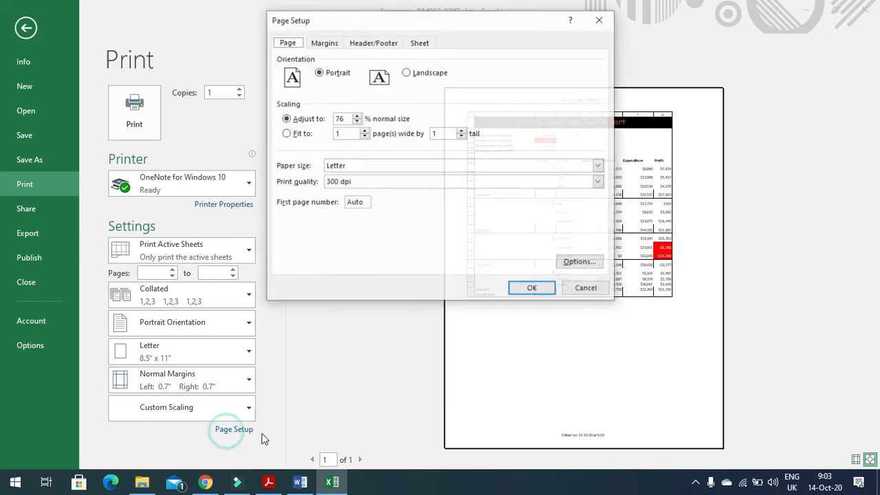
click(416, 44)
click(315, 170)
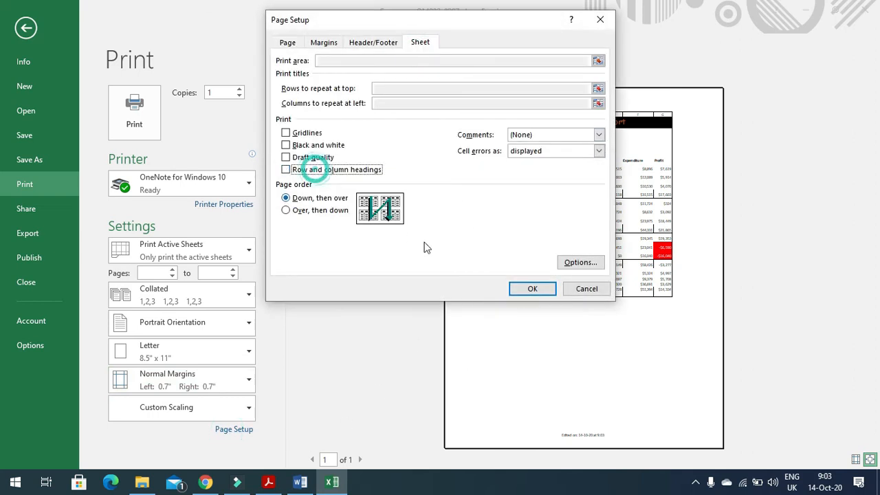
click(538, 288)
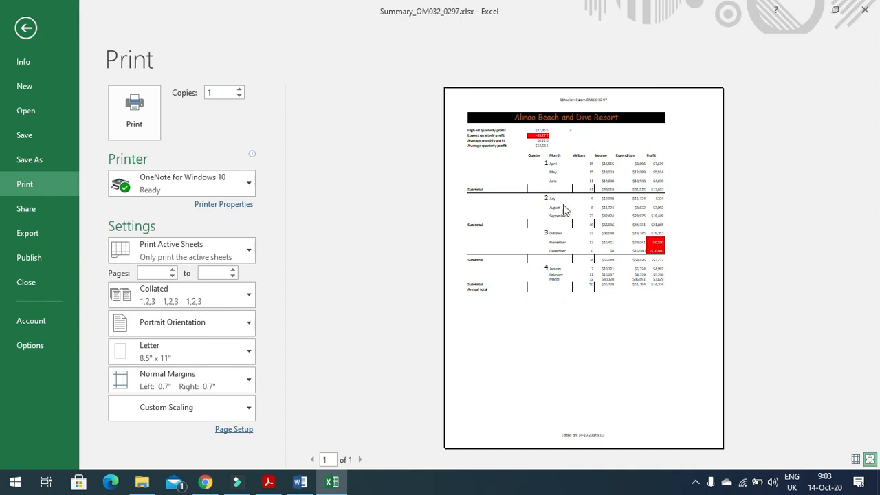
click(275, 481)
scroll(394, 341, down, 1)
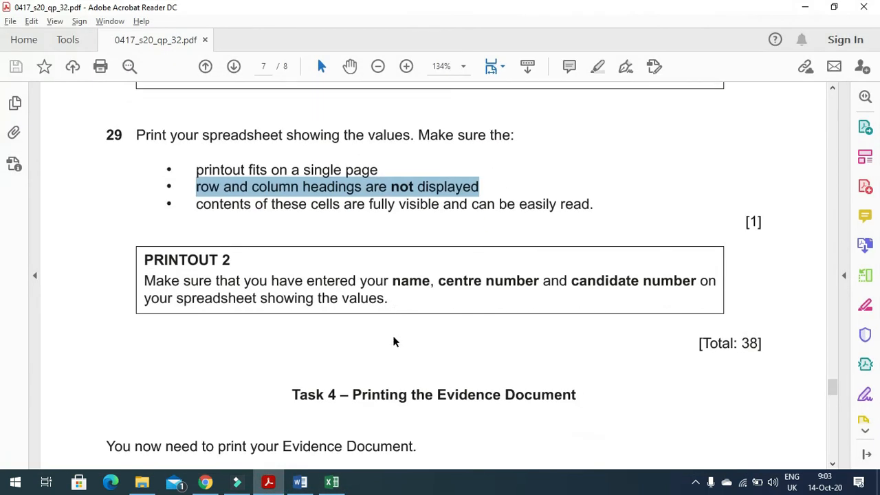